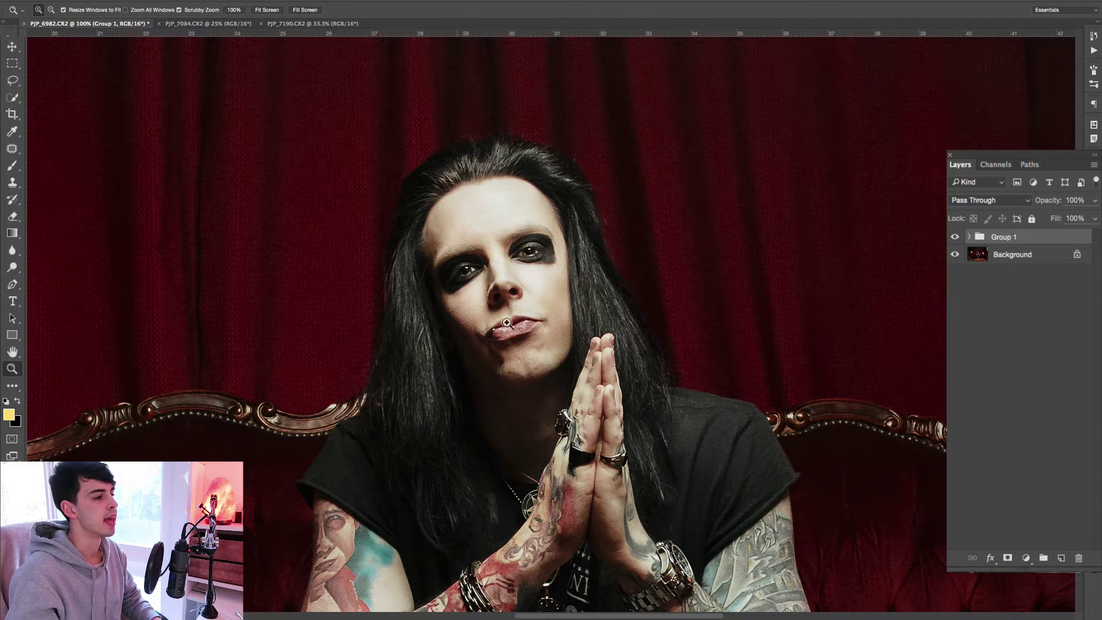
# Compare the portrait with and without the Group 1 edits, checking both the face and the tattooed arms.
pyautogui.scroll(-3, 712, 307)
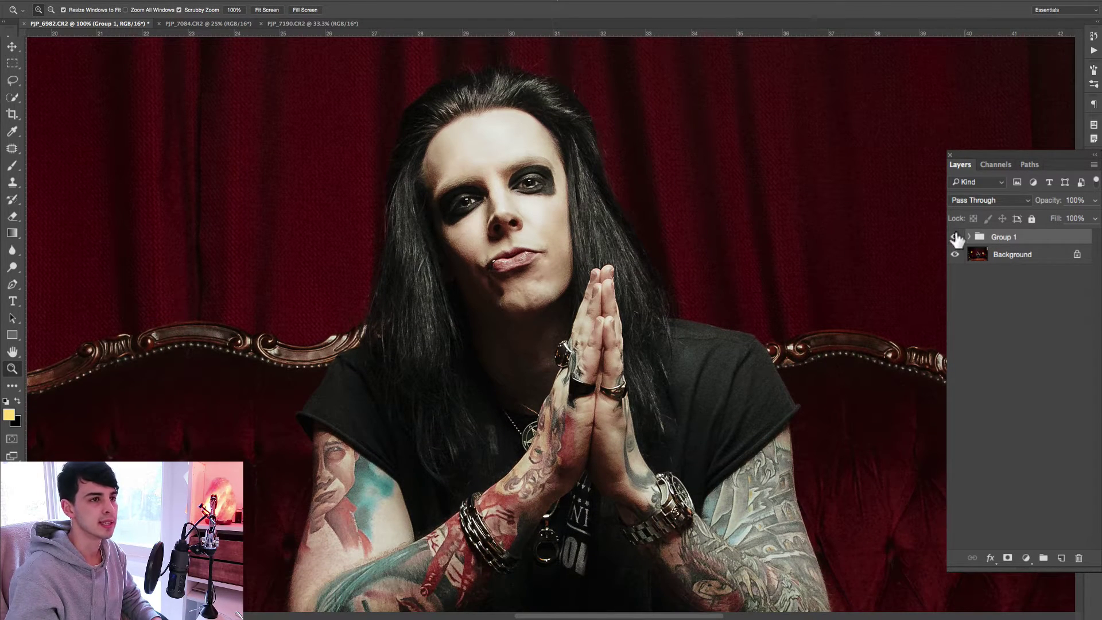
pyautogui.click(955, 237)
pyautogui.click(955, 236)
pyautogui.click(955, 236)
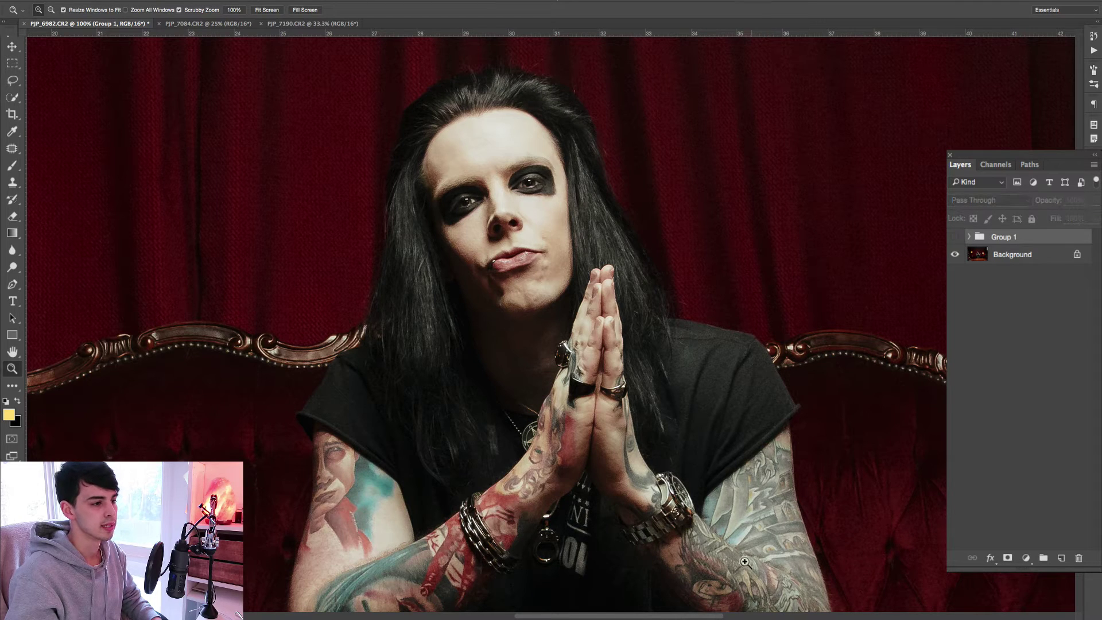
pyautogui.scroll(-4, 476, 508)
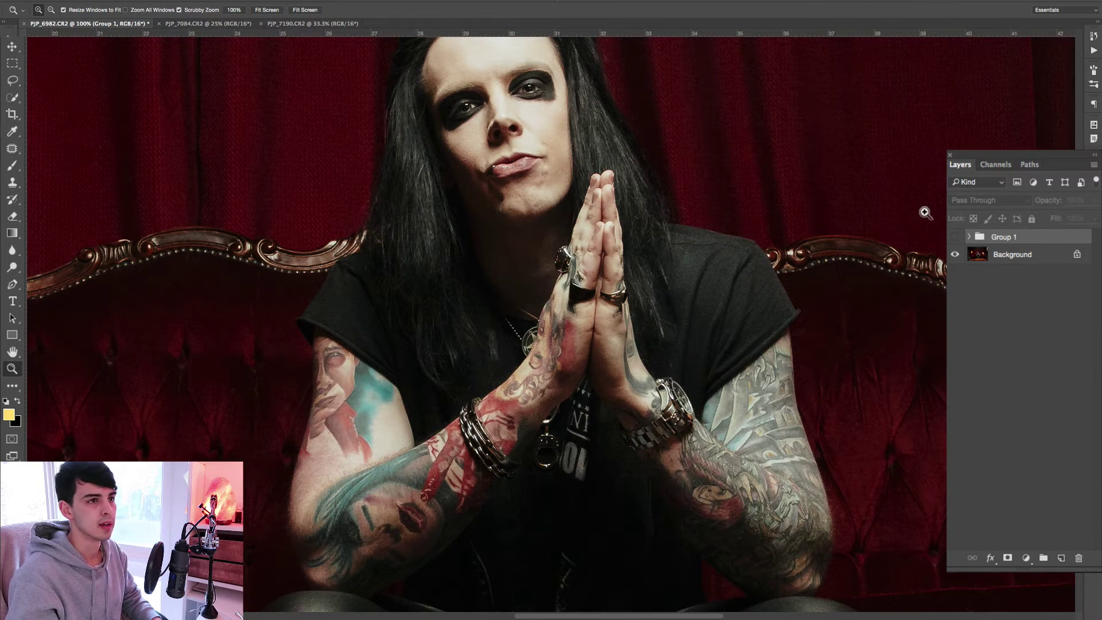
pyautogui.click(955, 238)
pyautogui.click(955, 237)
pyautogui.click(955, 237)
pyautogui.click(955, 237)
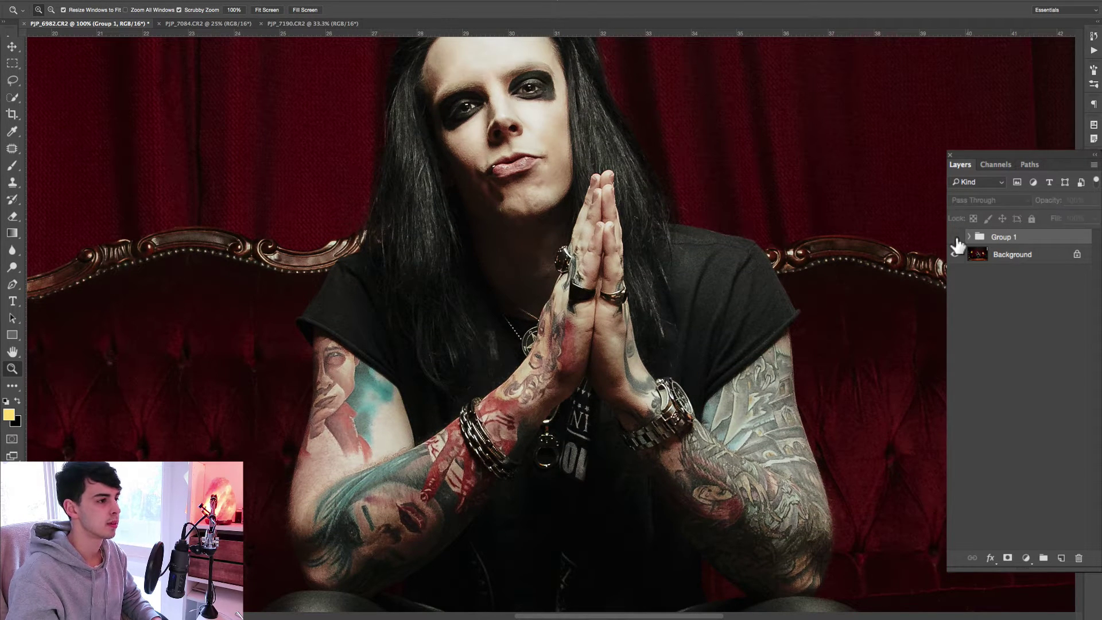
pyautogui.click(955, 237)
pyautogui.scroll(4, 513, 241)
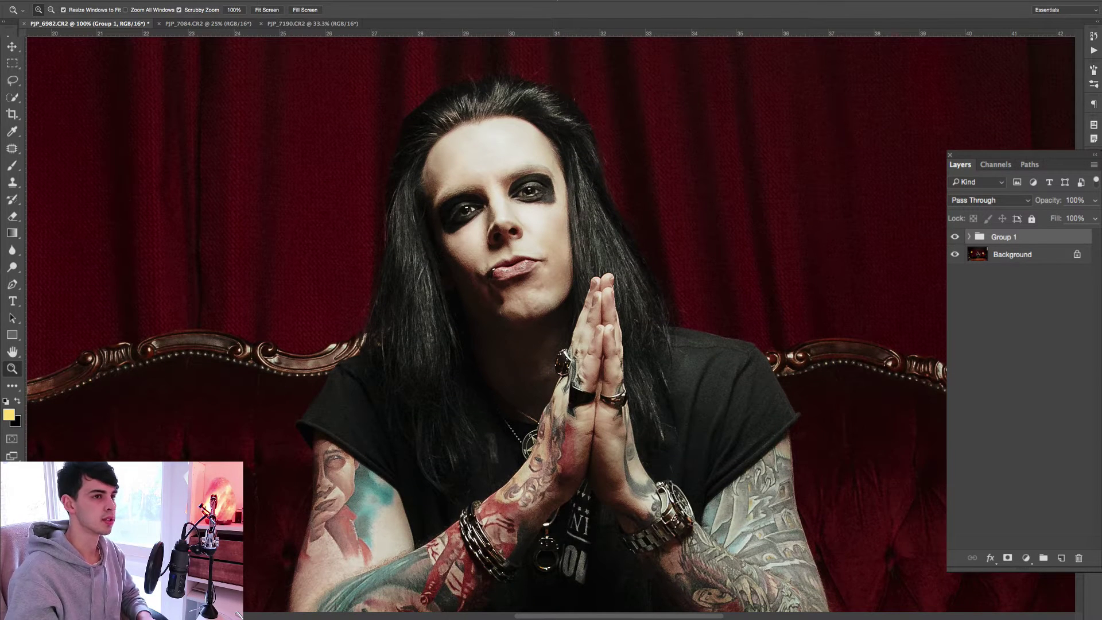
# Hide Group 1 and duplicate the Background layer twice.
pyautogui.click(955, 237)
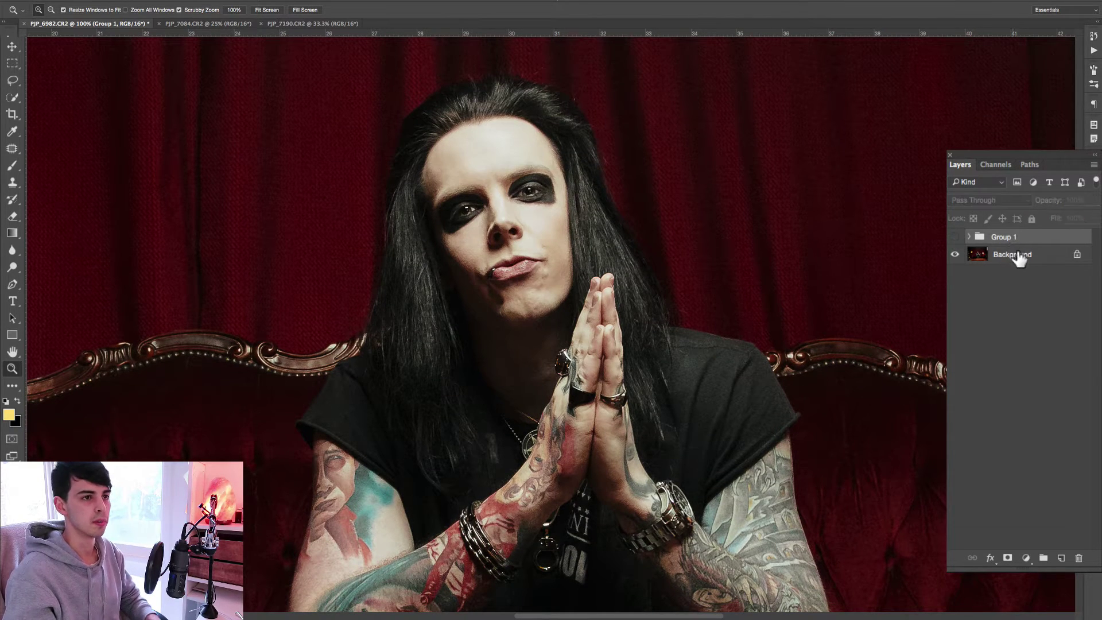
pyautogui.click(1016, 254)
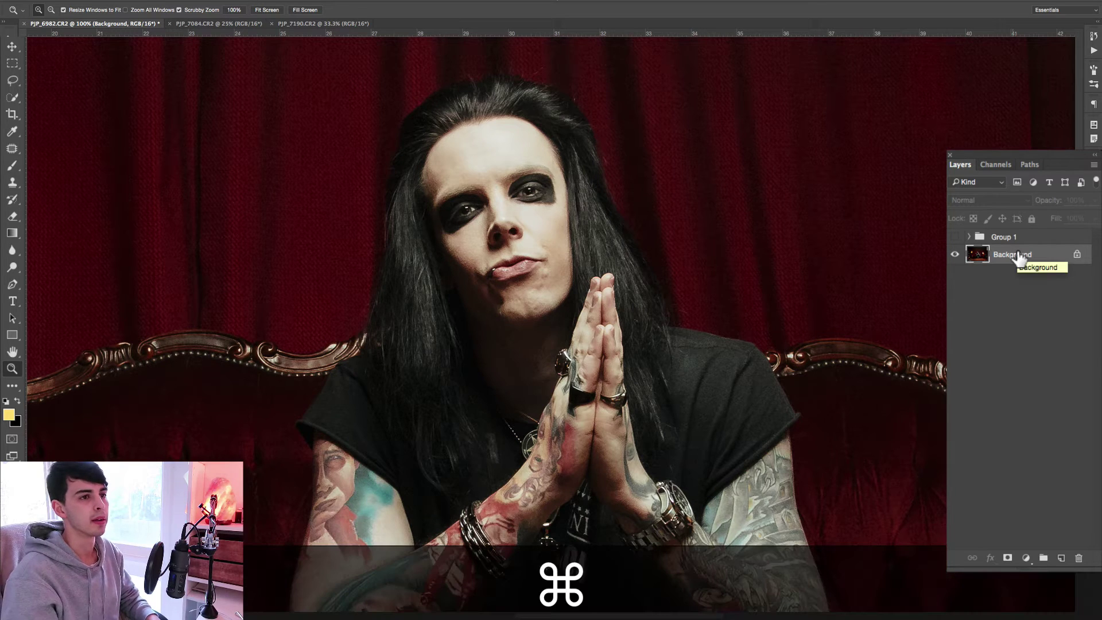
pyautogui.press('super+j')
pyautogui.press('super+j')
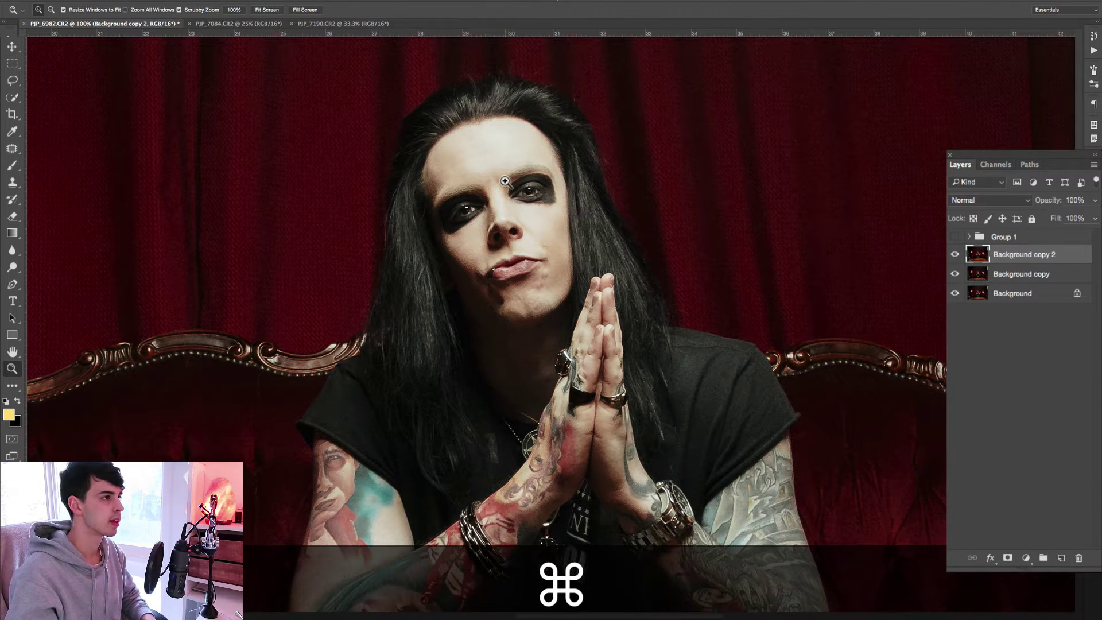
# Use the Patch tool on Background copy 2 to repair the blemishes above and beside the mouth corner with clean cheek skin.
pyautogui.press('z')
pyautogui.click(485, 174)
pyautogui.scroll(-1, 525, 185)
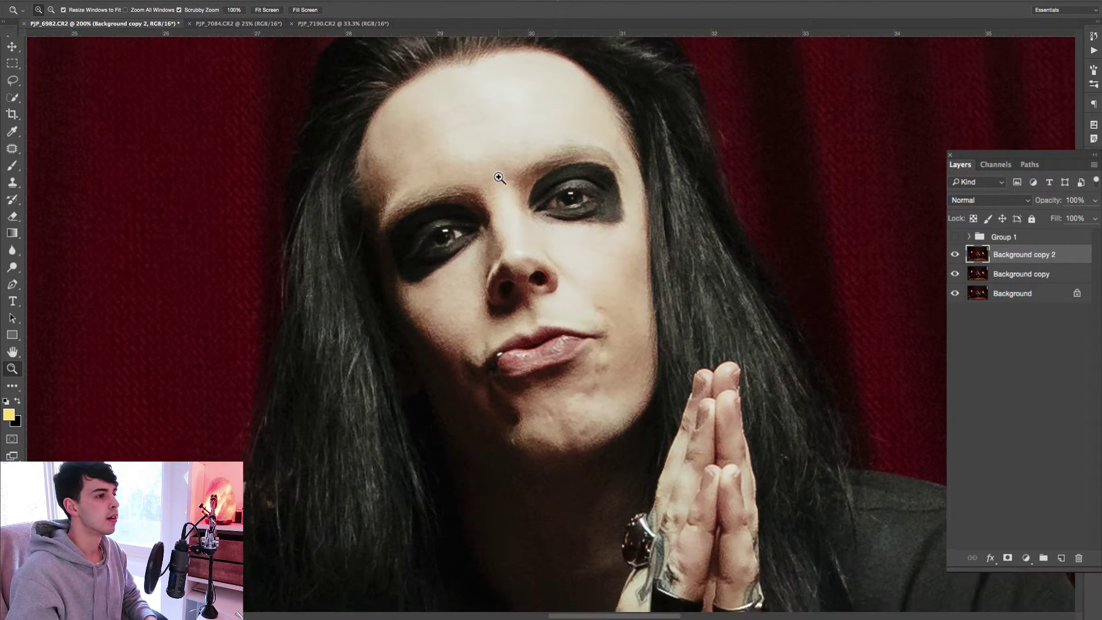
pyautogui.scroll(4, 511, 184)
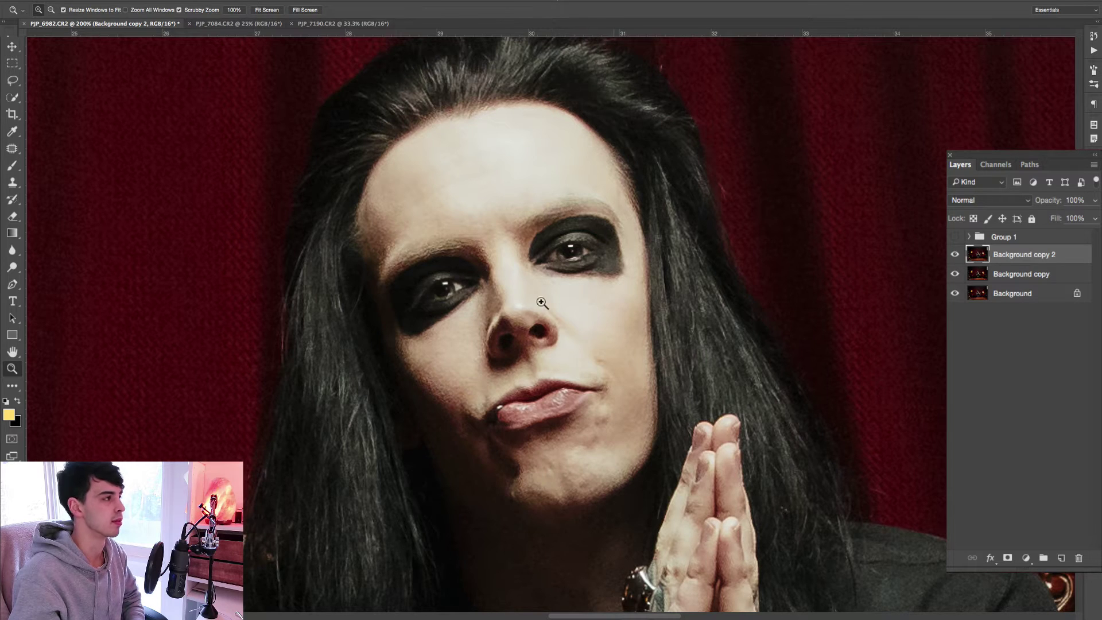
pyautogui.click(17, 153)
pyautogui.click(10, 149)
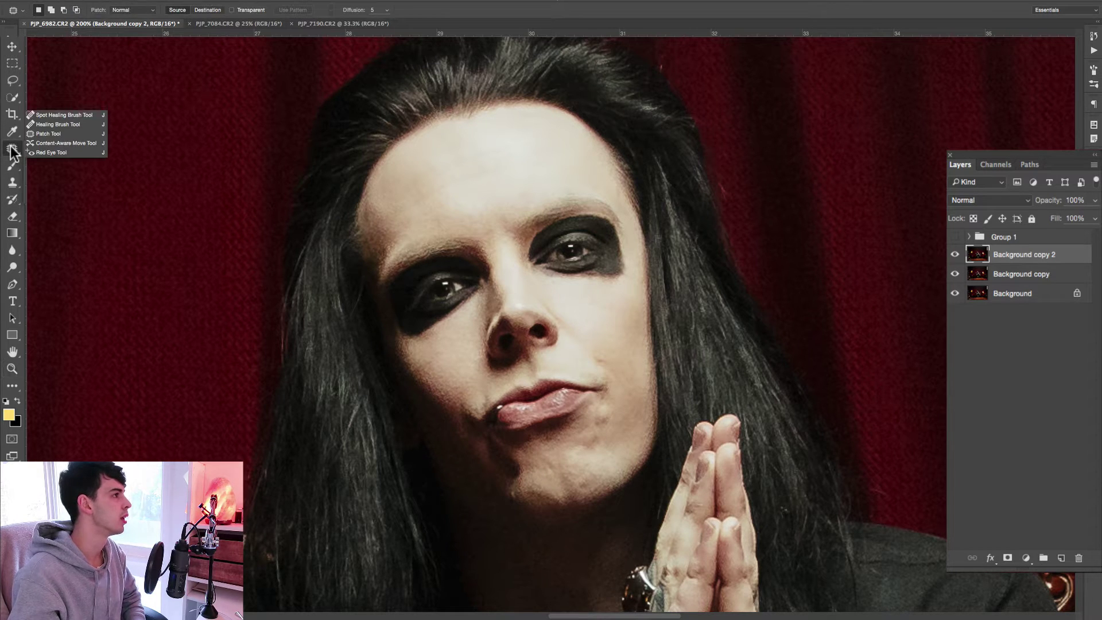
pyautogui.click(10, 149)
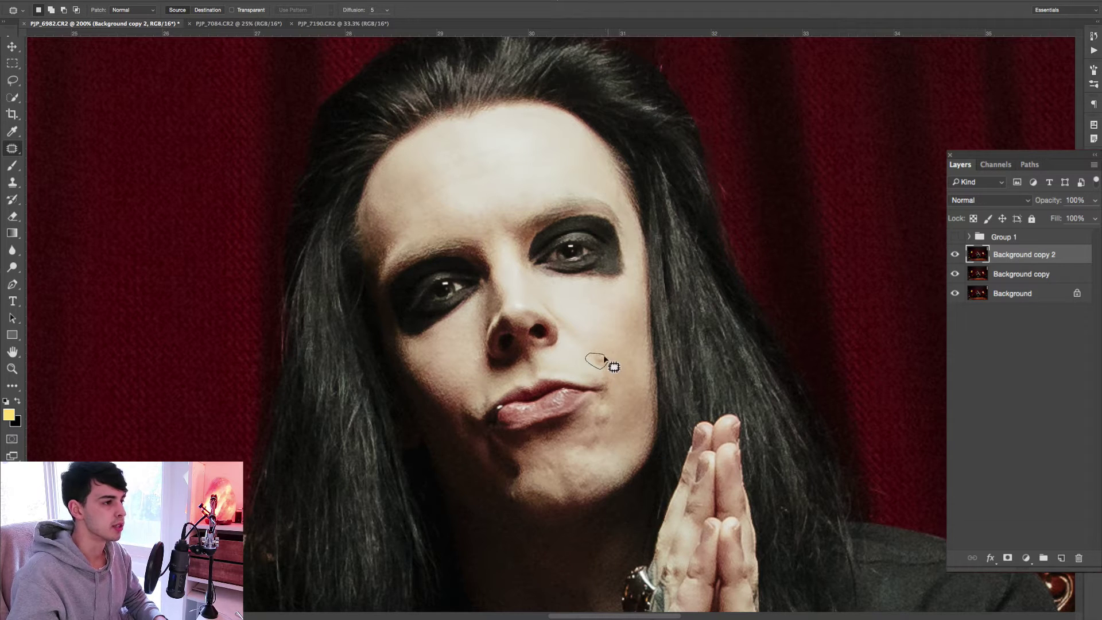
pyautogui.moveTo(604, 357); pyautogui.dragTo(603, 343)
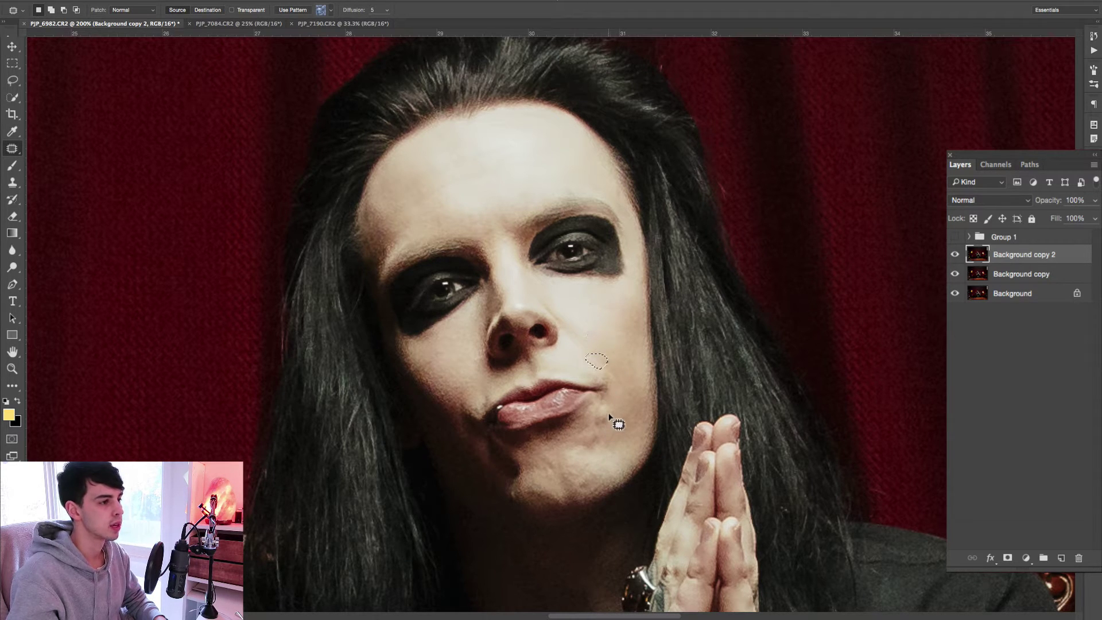
pyautogui.moveTo(607, 408)
pyautogui.mouseDown()
pyautogui.moveTo(590, 428)
pyautogui.moveTo(609, 432)
pyautogui.moveTo(609, 330)
pyautogui.mouseUp()
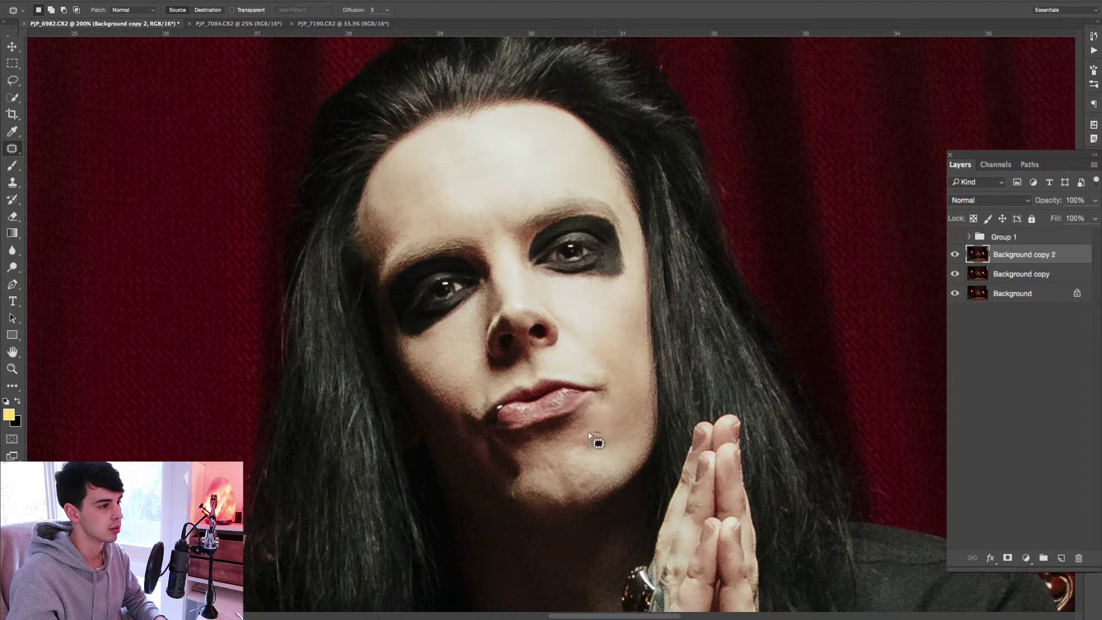
# Patch the blemishes below the mouth and on the chin with clean cheek skin, and clear the selection.
pyautogui.moveTo(590, 433)
pyautogui.mouseDown()
pyautogui.moveTo(602, 453)
pyautogui.moveTo(597, 443)
pyautogui.mouseUp()
pyautogui.moveTo(597, 443); pyautogui.dragTo(603, 341)
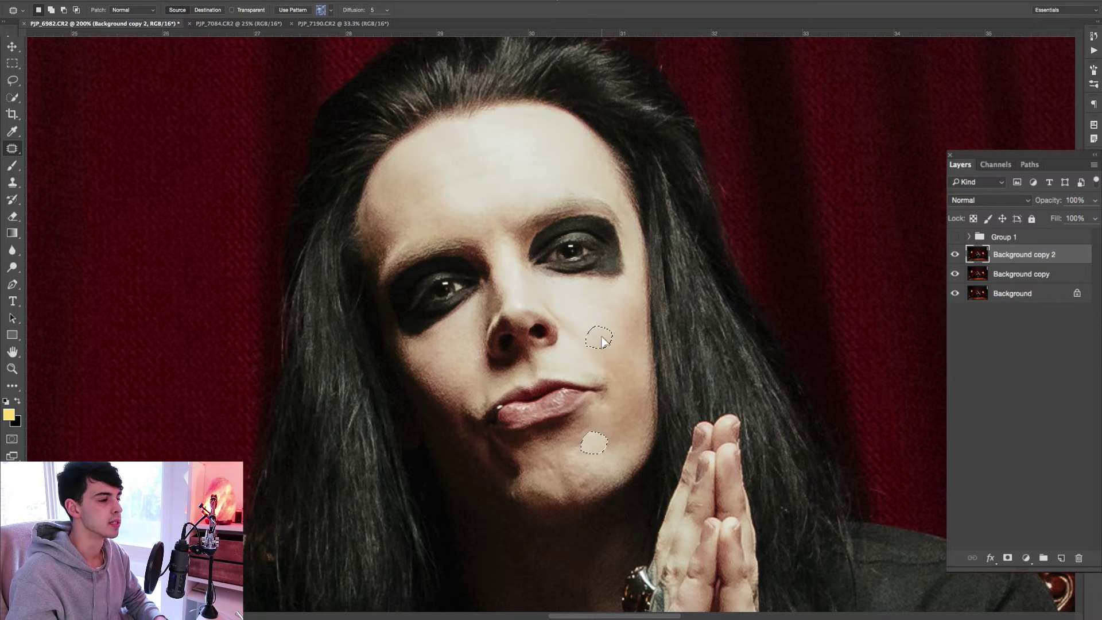
pyautogui.moveTo(586, 476)
pyautogui.mouseDown()
pyautogui.moveTo(582, 493)
pyautogui.moveTo(607, 315)
pyautogui.moveTo(596, 328)
pyautogui.mouseUp()
pyautogui.press('super+d')
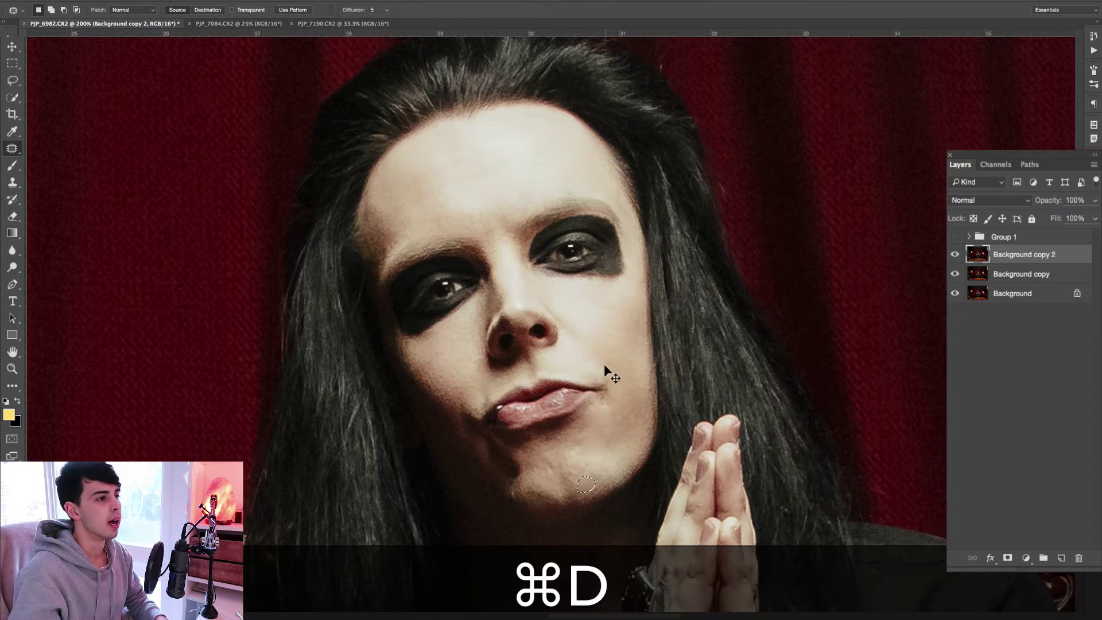
# Undo and redo the last deselection, step back once more, and clear the chin selection again.
pyautogui.press('super+z')
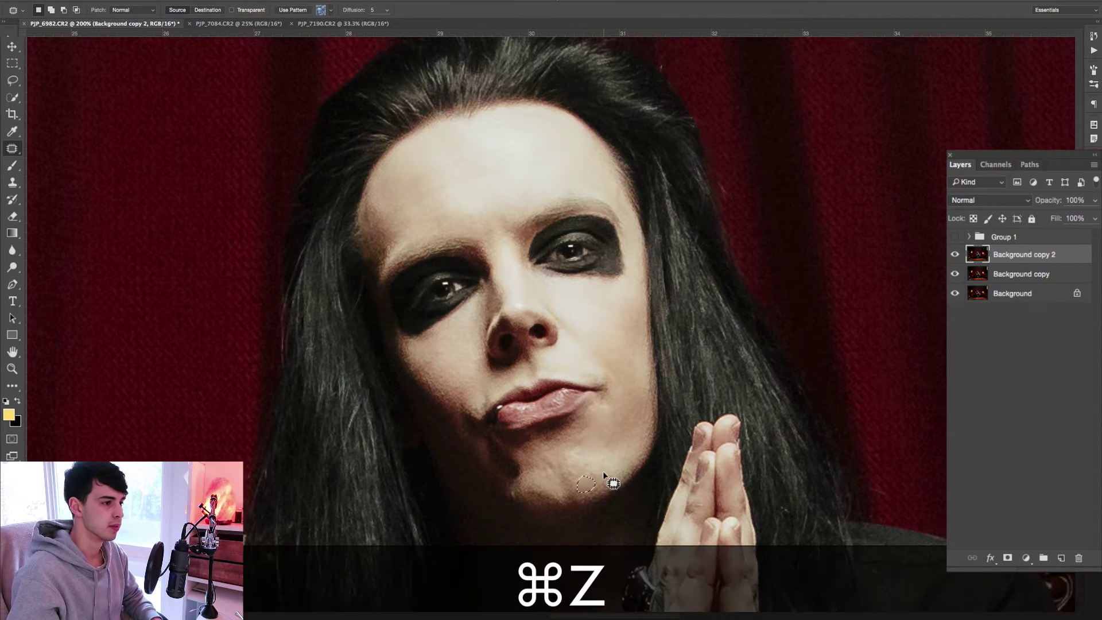
pyautogui.press('super+z')
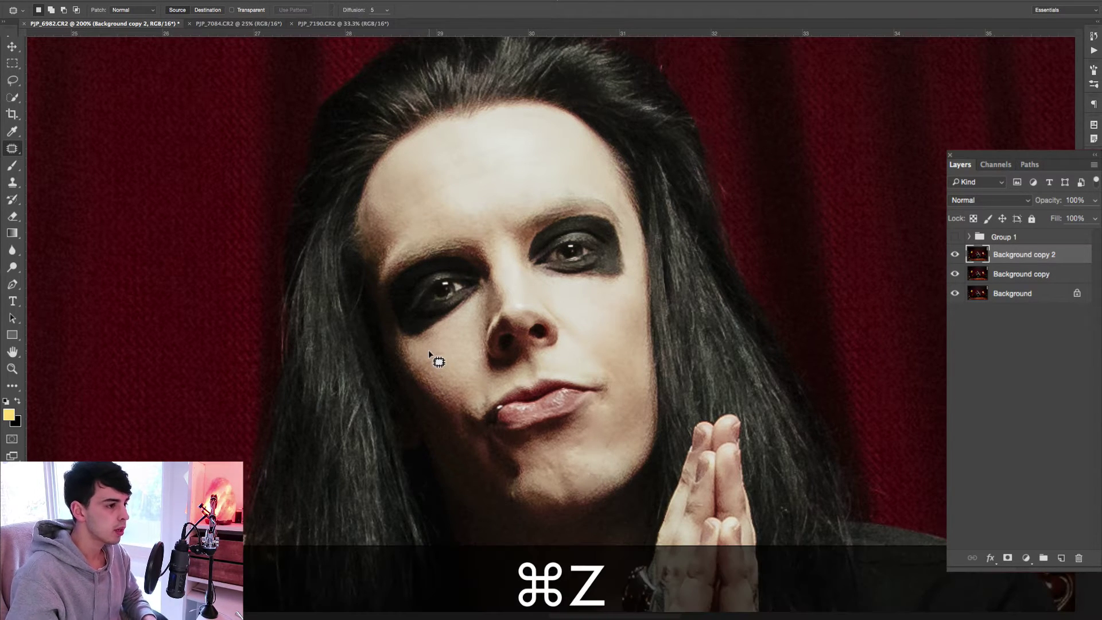
pyautogui.press('alt+super+z')
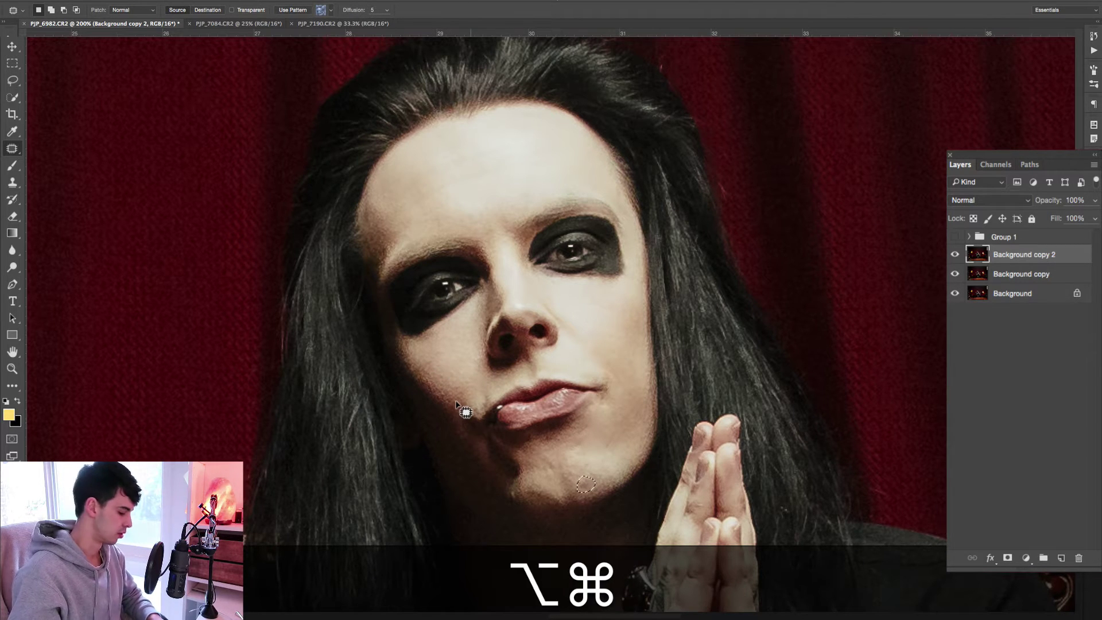
pyautogui.press('super+d')
pyautogui.press('super+d')
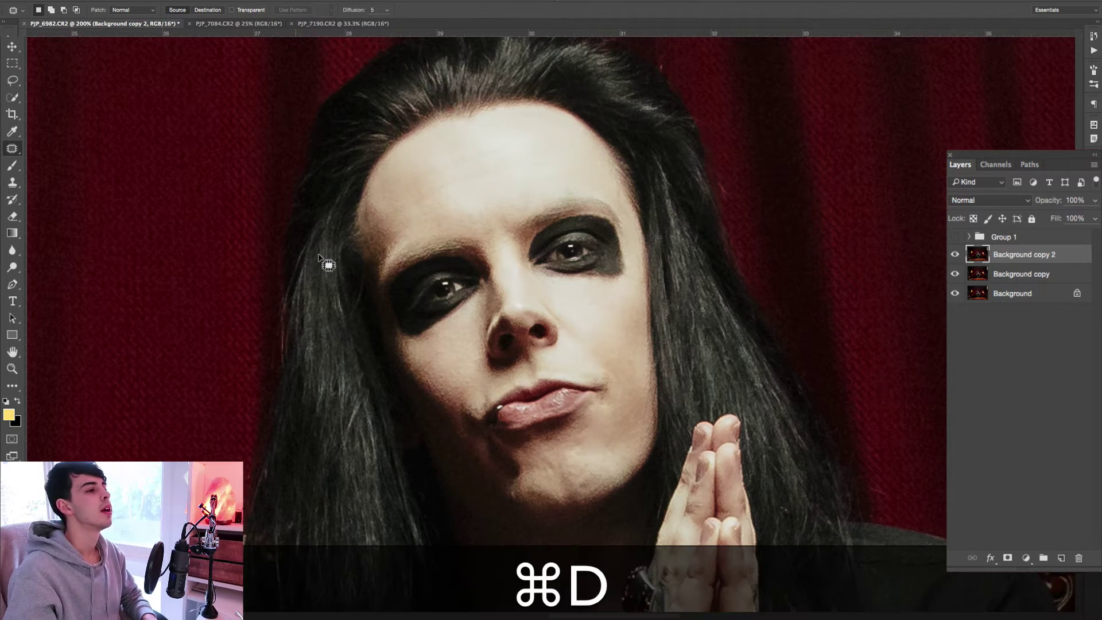
# Examine the face from afar and close up, comparing it with Background copy 2 hidden and shown.
pyautogui.scroll(1, 319, 256)
pyautogui.press('z')
pyautogui.keyDown('alt'); pyautogui.click(515, 262); pyautogui.keyUp('alt')
pyautogui.keyDown('alt'); pyautogui.click(515, 262); pyautogui.keyUp('alt')
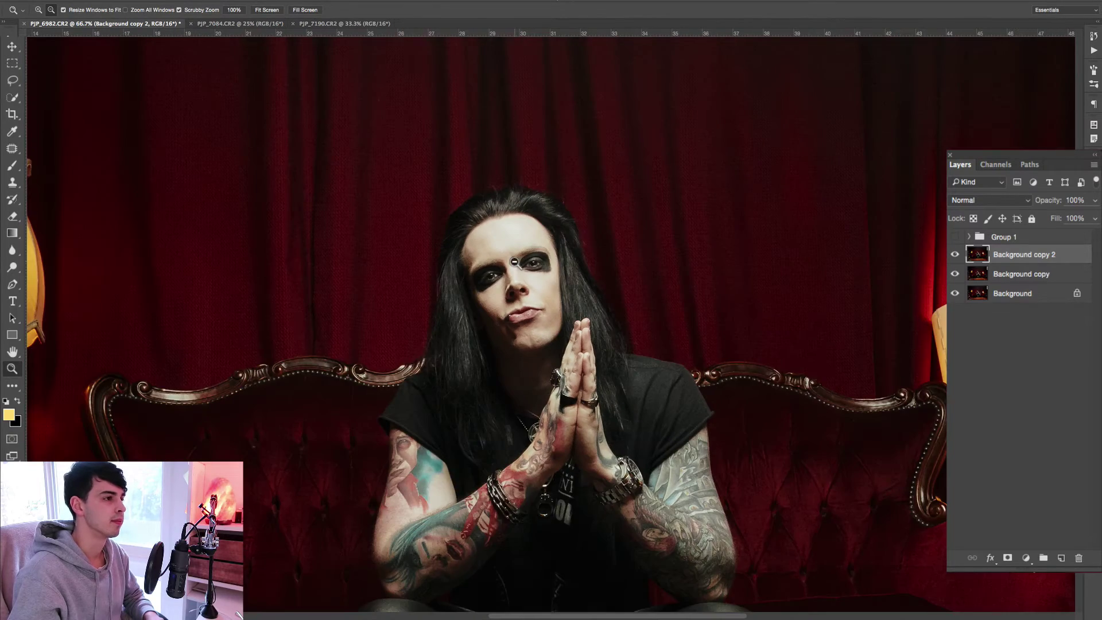
pyautogui.keyDown('alt'); pyautogui.click(514, 261); pyautogui.keyUp('alt')
pyautogui.click(514, 262)
pyautogui.click(514, 261)
pyautogui.click(514, 262)
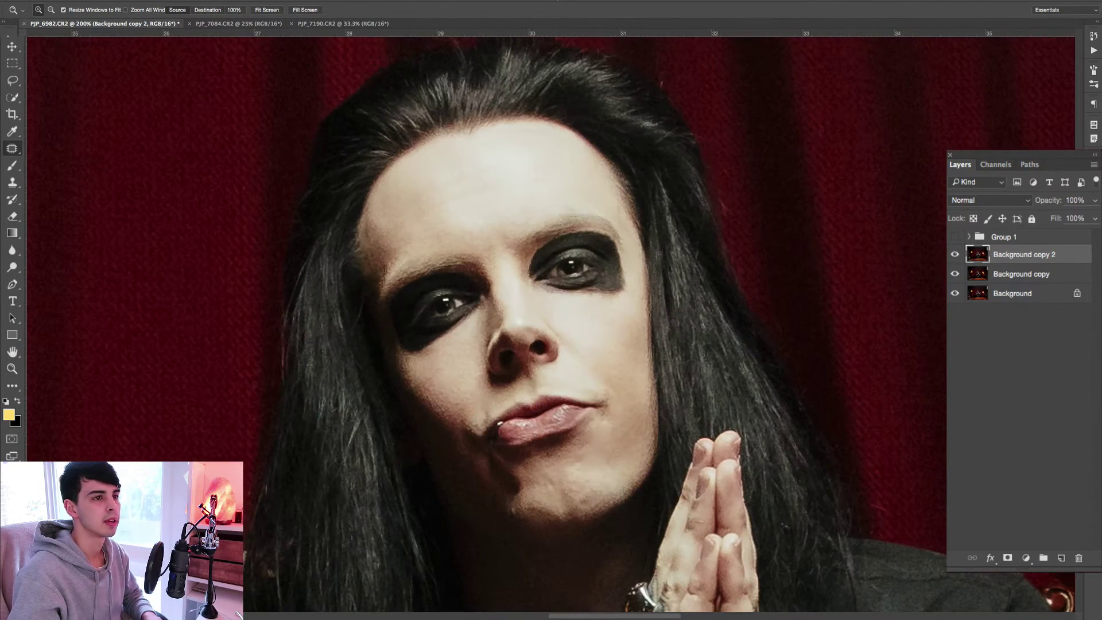
pyautogui.click(954, 254)
pyautogui.click(954, 254)
pyautogui.click(954, 254)
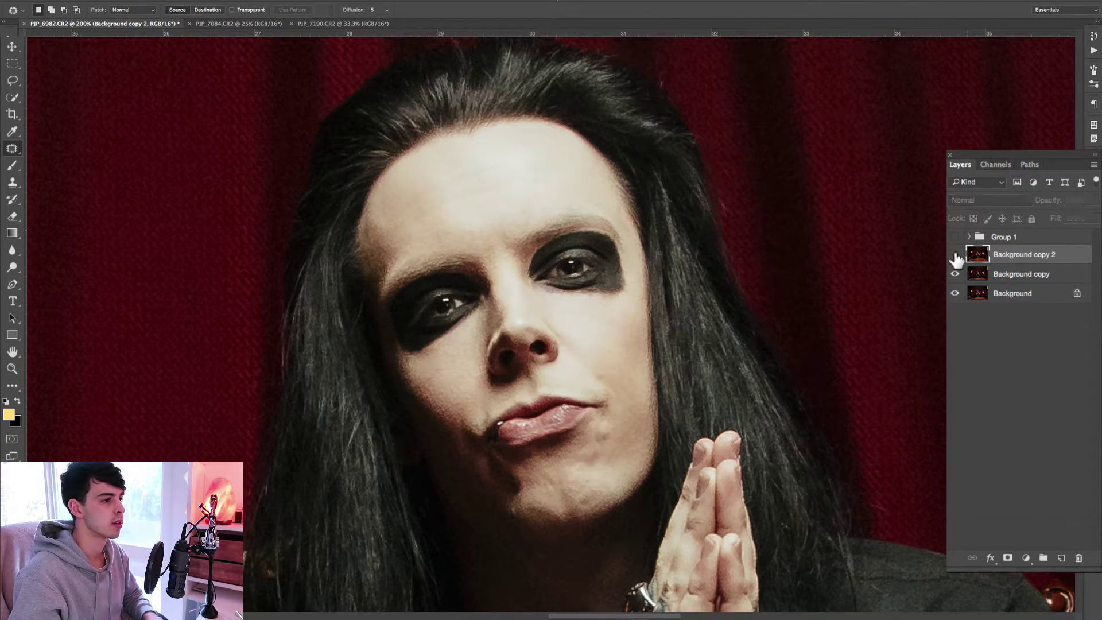
pyautogui.click(955, 254)
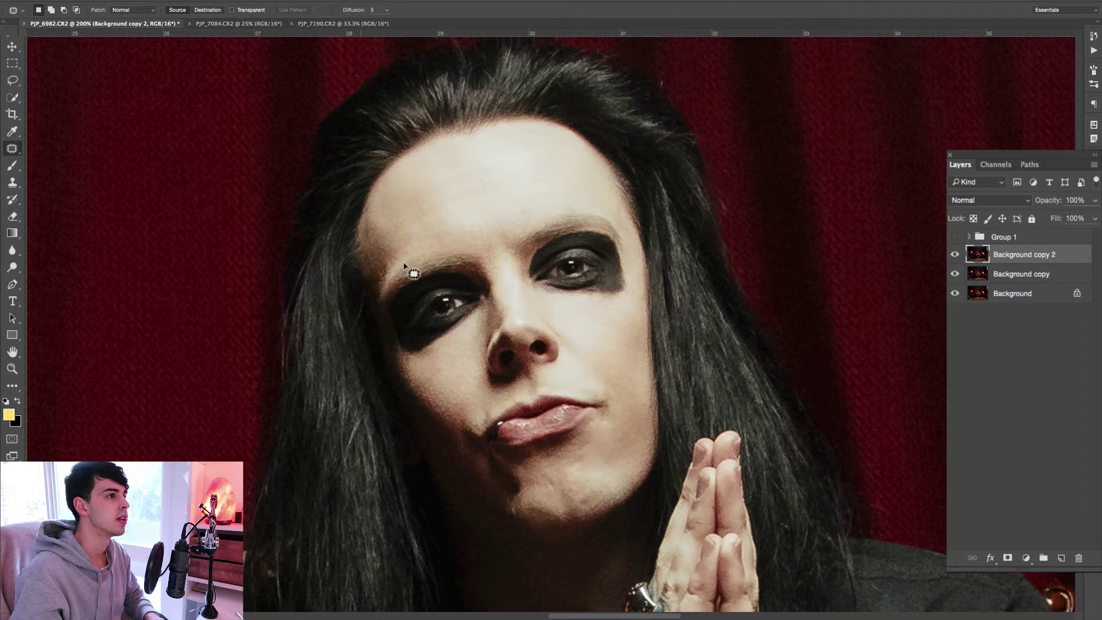
# Patch two uneven spots on the forehead with neighbouring smooth skin, clearing the selection after each.
pyautogui.scroll(2, 463, 258)
pyautogui.press('z')
pyautogui.click(417, 244)
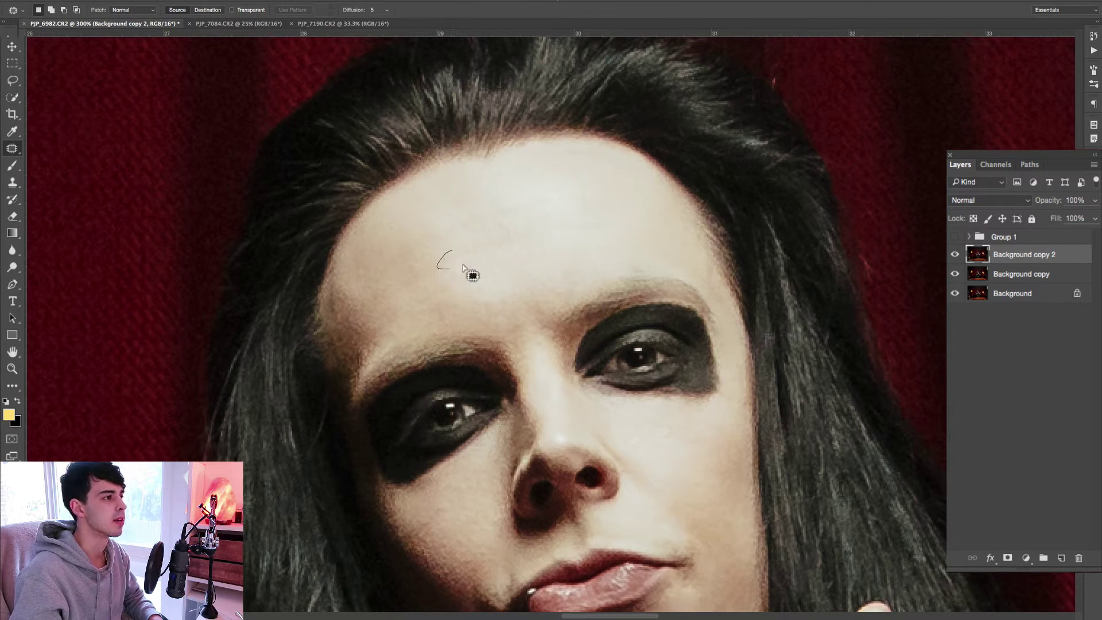
pyautogui.moveTo(457, 253)
pyautogui.mouseDown()
pyautogui.moveTo(465, 266)
pyautogui.moveTo(456, 246)
pyautogui.mouseUp()
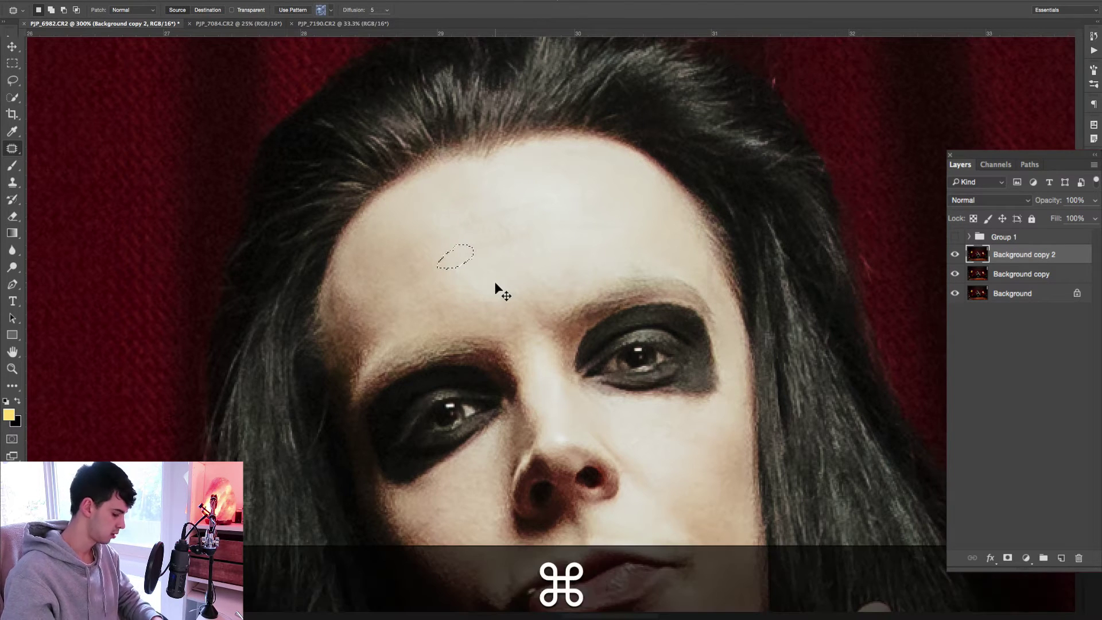
pyautogui.press('super+d')
pyautogui.moveTo(435, 290)
pyautogui.mouseDown()
pyautogui.moveTo(457, 293)
pyautogui.moveTo(439, 297)
pyautogui.moveTo(502, 277)
pyautogui.mouseUp()
pyautogui.press('super+d')
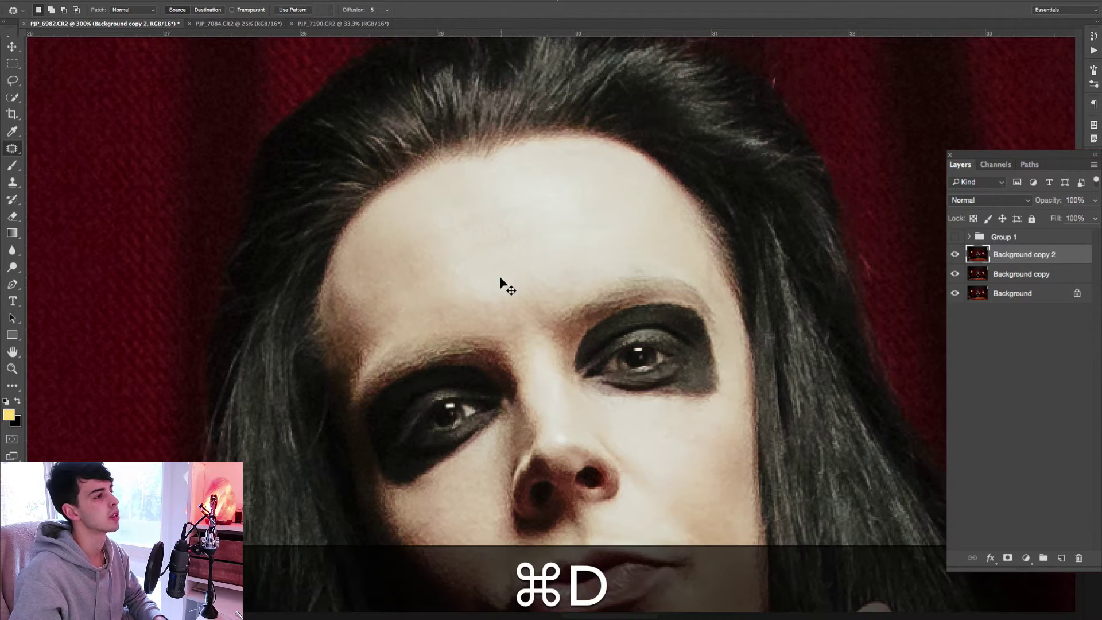
pyautogui.press('z')
pyautogui.keyDown('alt'); pyautogui.click(431, 233); pyautogui.keyUp('alt')
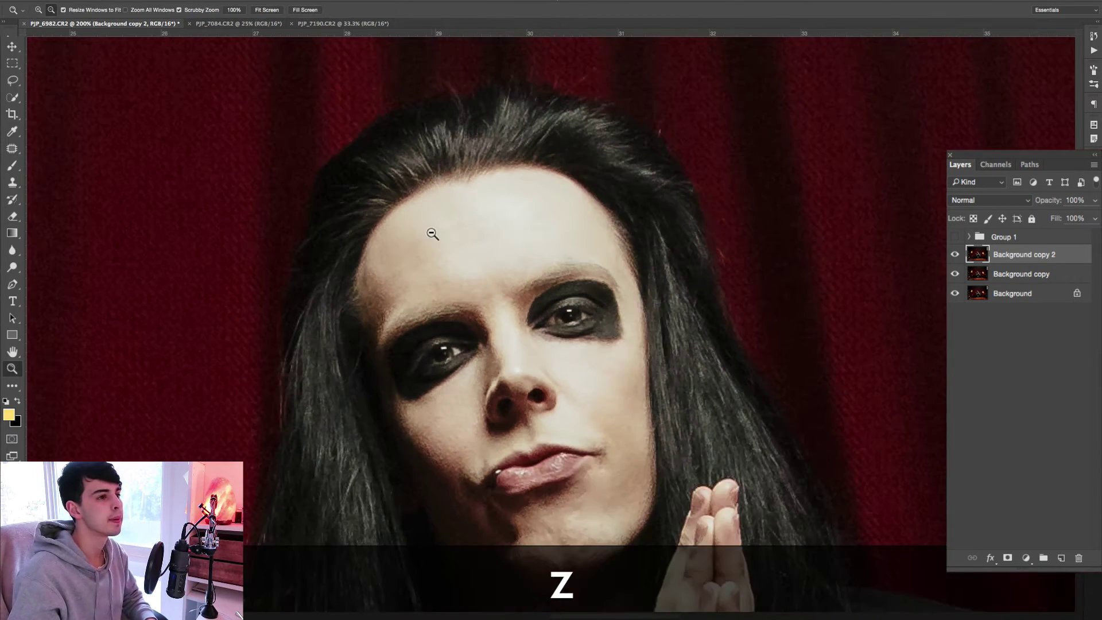
pyautogui.keyDown('alt'); pyautogui.click(432, 233); pyautogui.keyUp('alt')
# Dodge the skin between the brows and above the left eyebrow, enlarging the brush to cover the area.
pyautogui.click(12, 269)
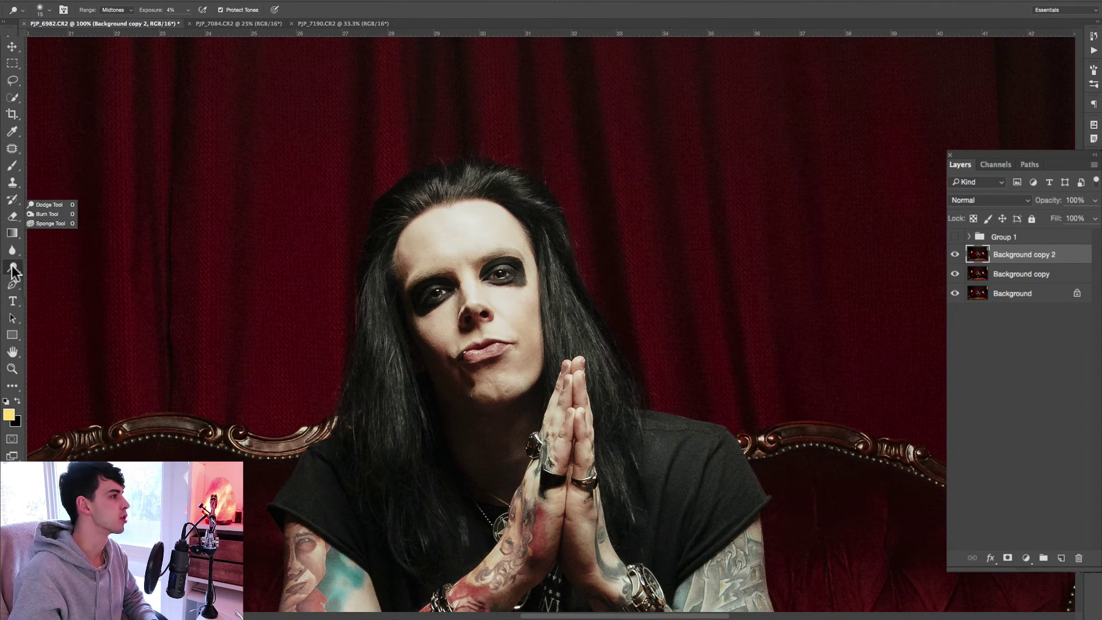
pyautogui.click(12, 265)
pyautogui.press('j')
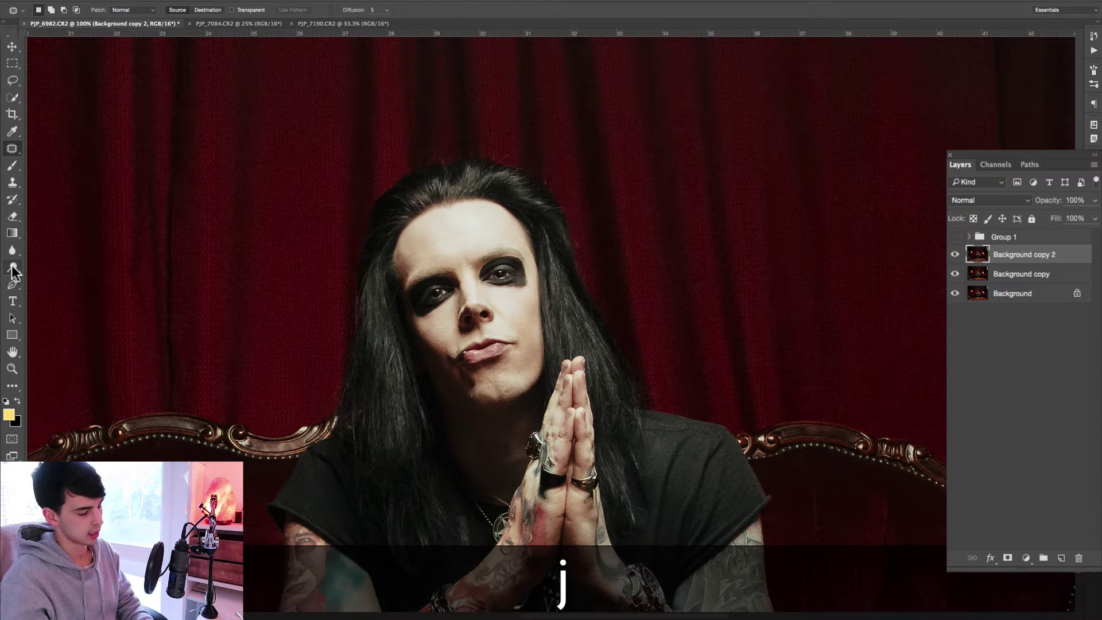
pyautogui.press('o')
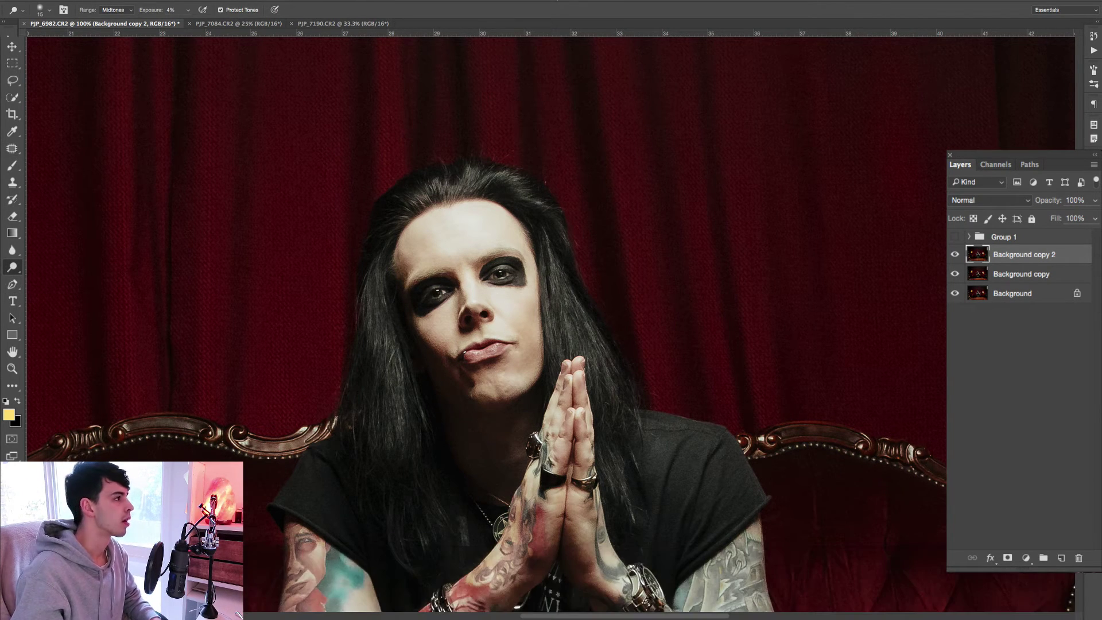
pyautogui.press('z')
pyautogui.click(506, 212)
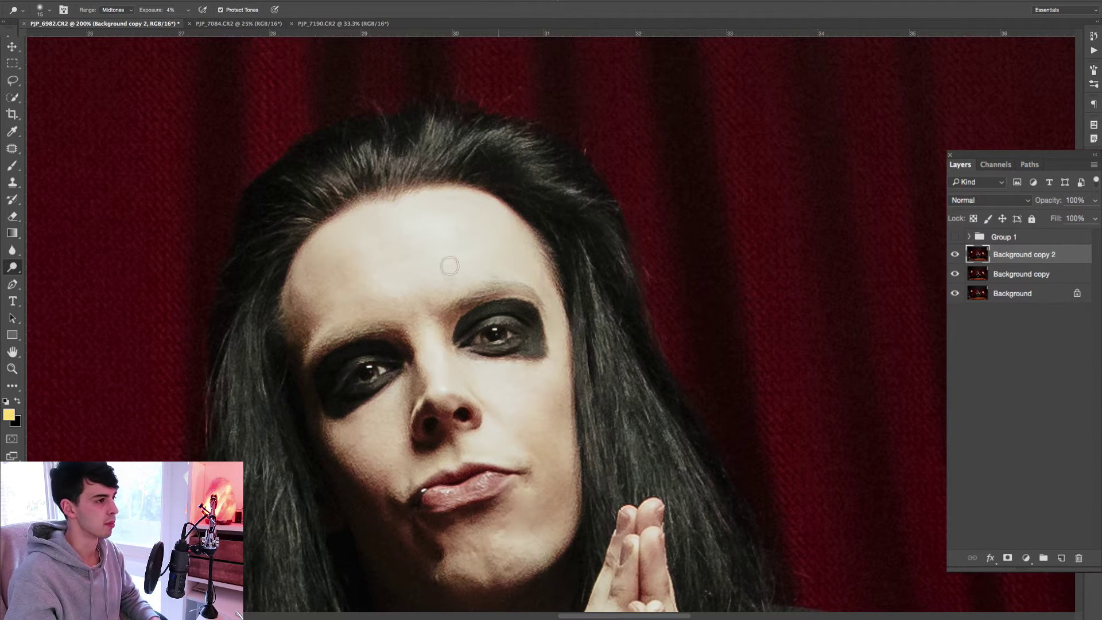
pyautogui.moveTo(411, 419); pyautogui.dragTo(442, 385)
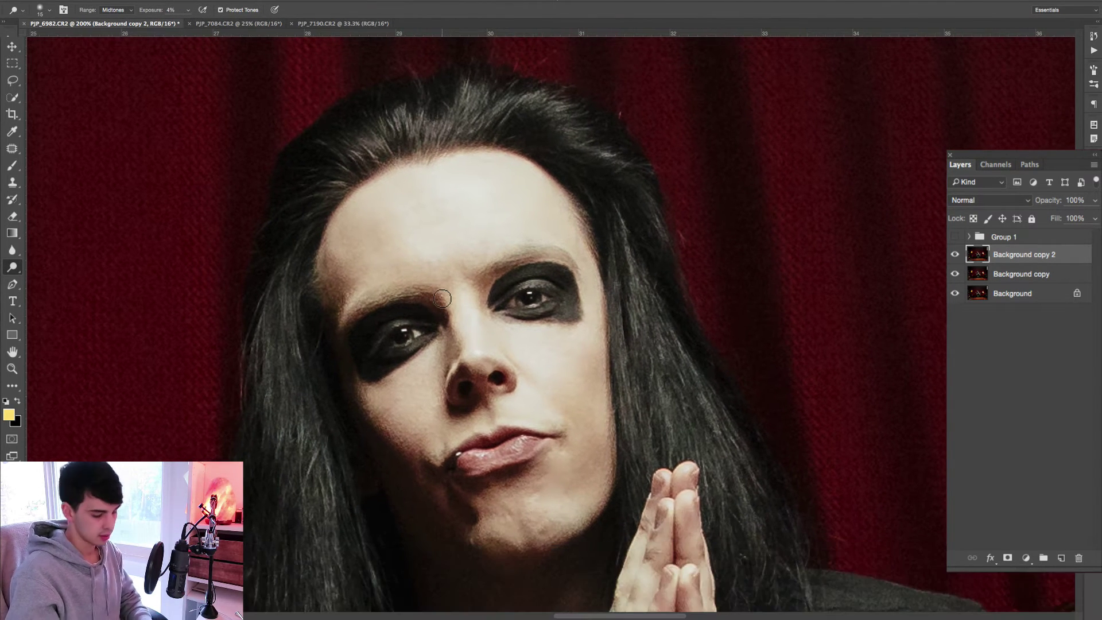
pyautogui.press(']')
pyautogui.press(']')
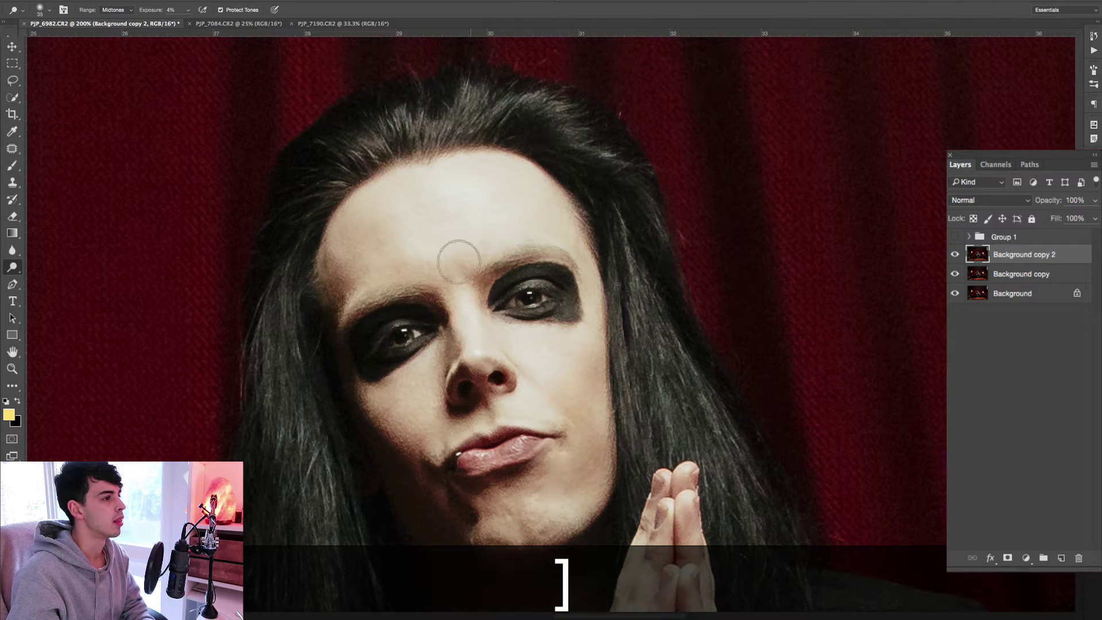
pyautogui.moveTo(415, 271)
pyautogui.mouseDown()
pyautogui.moveTo(365, 286)
pyautogui.moveTo(418, 265)
pyautogui.moveTo(386, 275)
pyautogui.mouseUp()
pyautogui.moveTo(476, 248)
pyautogui.mouseDown()
pyautogui.moveTo(450, 230)
pyautogui.moveTo(432, 251)
pyautogui.moveTo(474, 174)
pyautogui.moveTo(370, 262)
pyautogui.mouseUp()
pyautogui.press('[')
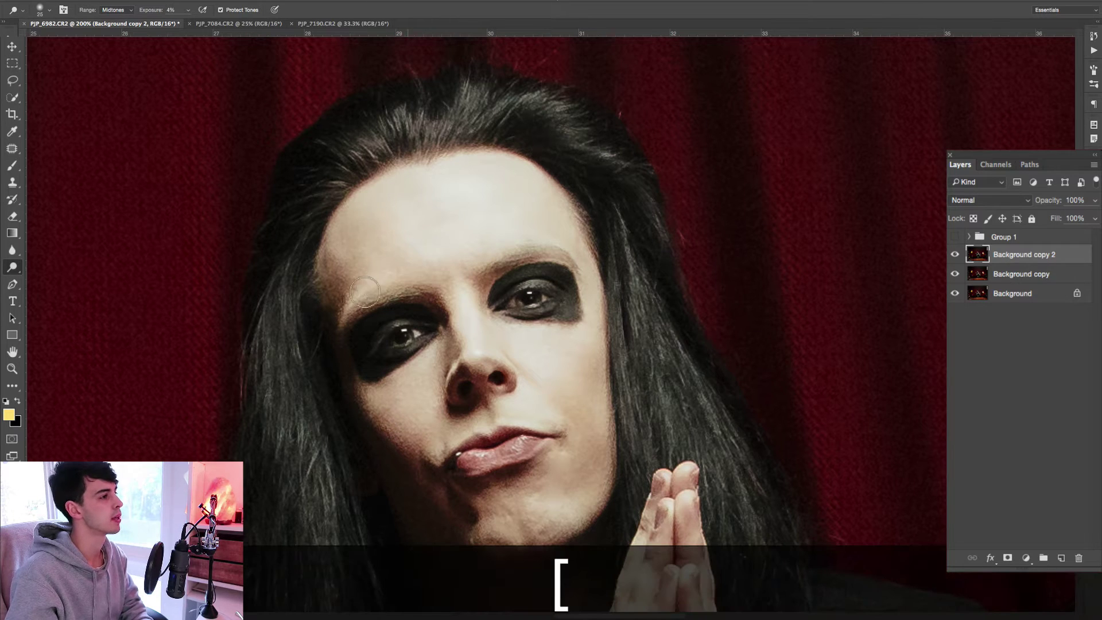
# Dodge the forehead above the right eyebrow and blend down between the brows, adjusting the brush size to each area.
pyautogui.press(']')
pyautogui.press(']')
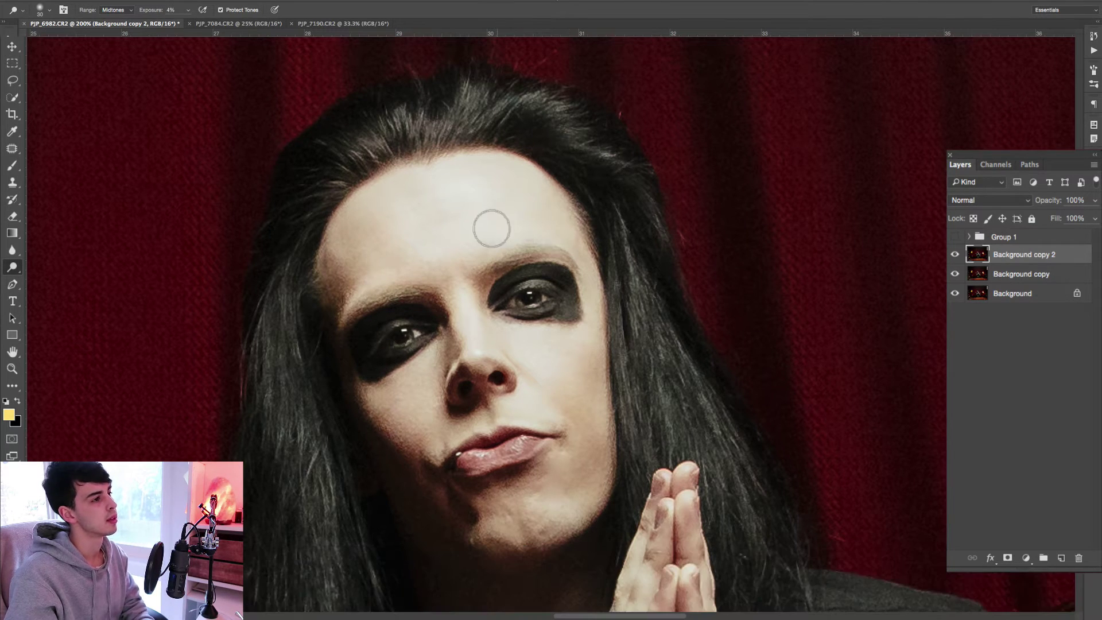
pyautogui.press('[')
pyautogui.press(']')
pyautogui.press(']')
pyautogui.press(']')
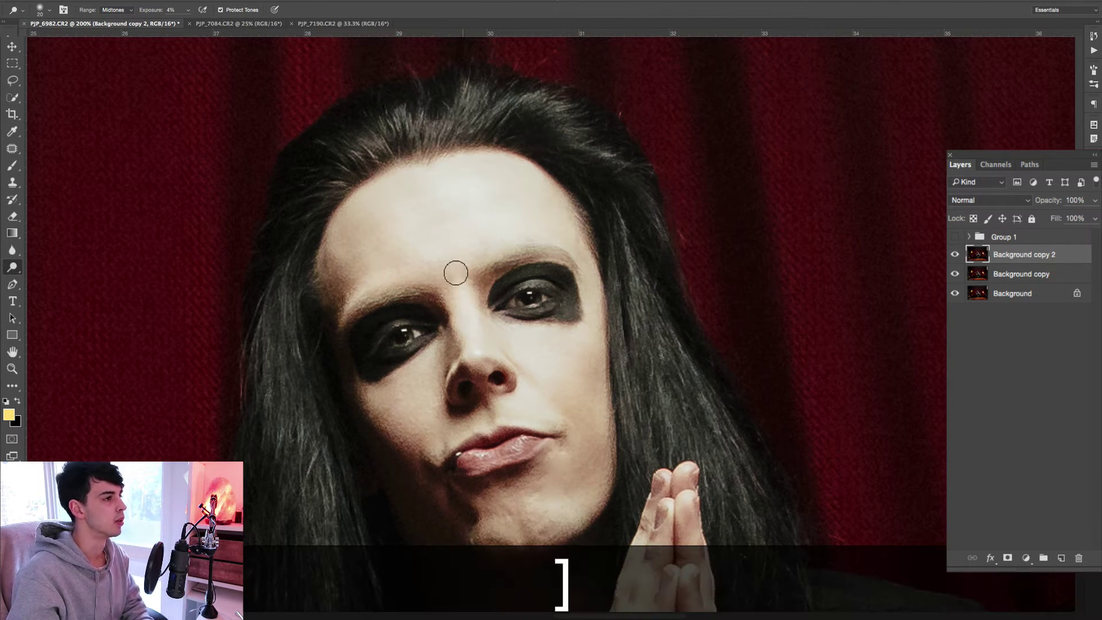
pyautogui.press('[')
pyautogui.press('[')
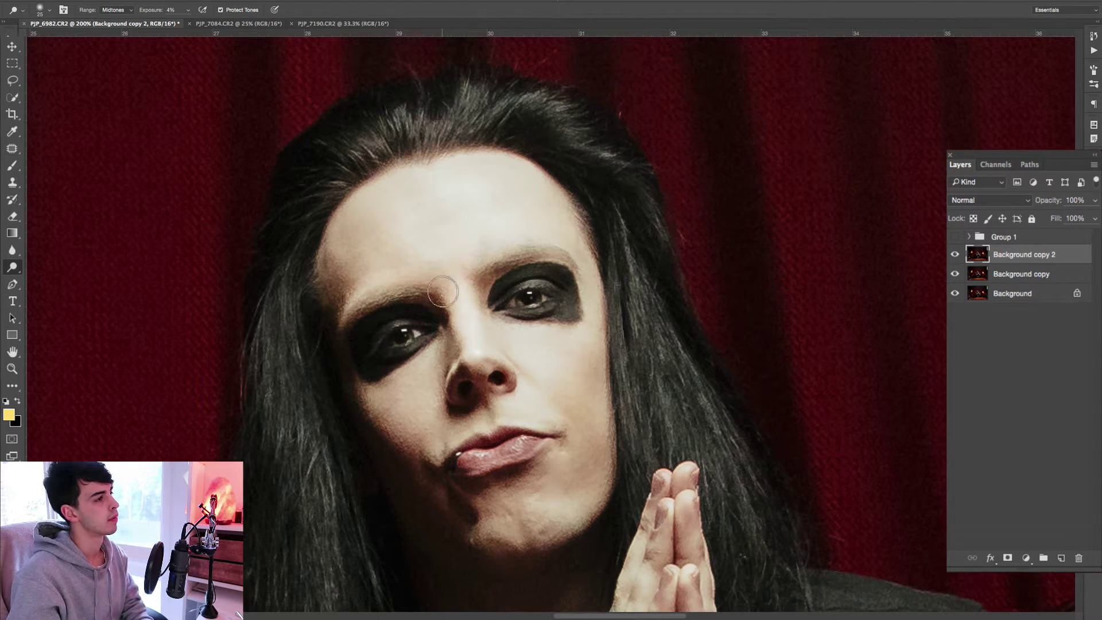
# Lighten the uneven tones in the middle and upper forehead, the side of the nose and the right brow area with Dodge.
pyautogui.press(']')
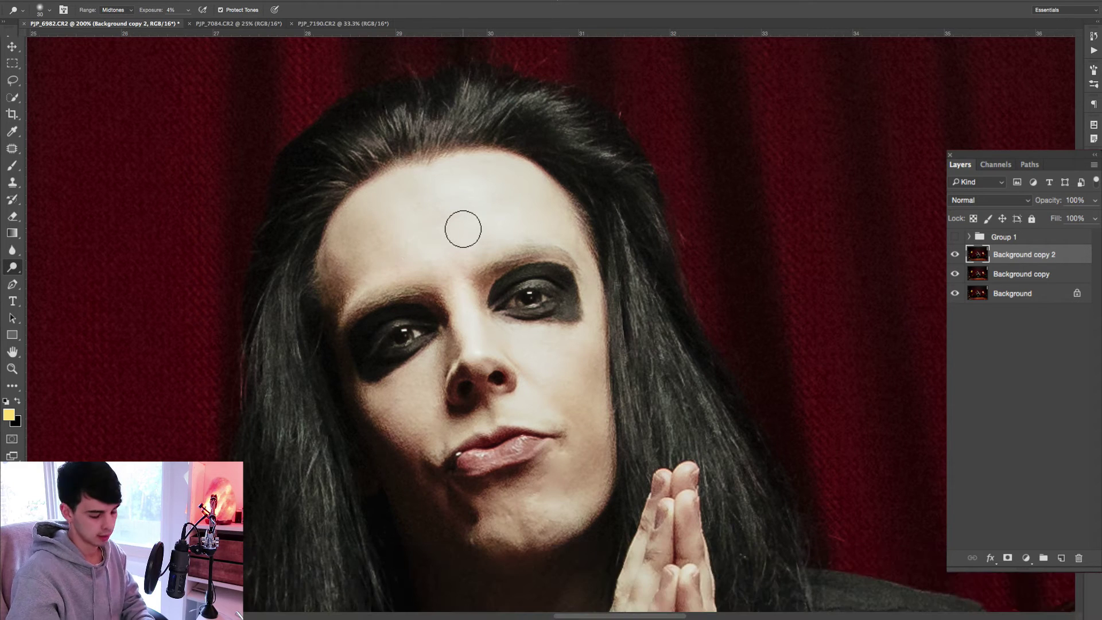
pyautogui.press(']')
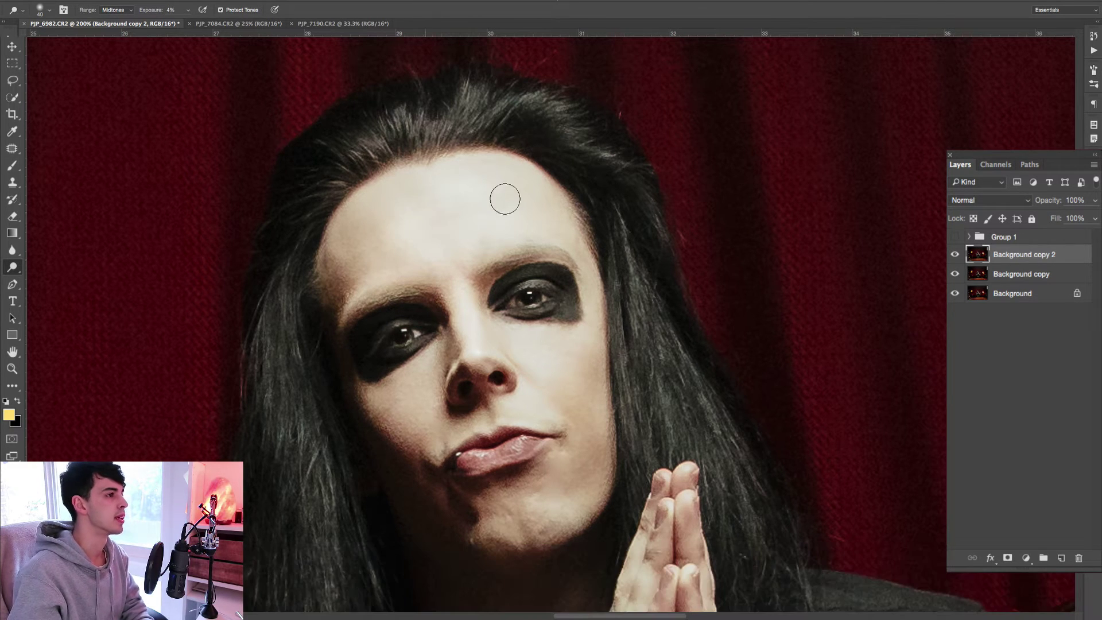
pyautogui.press('[')
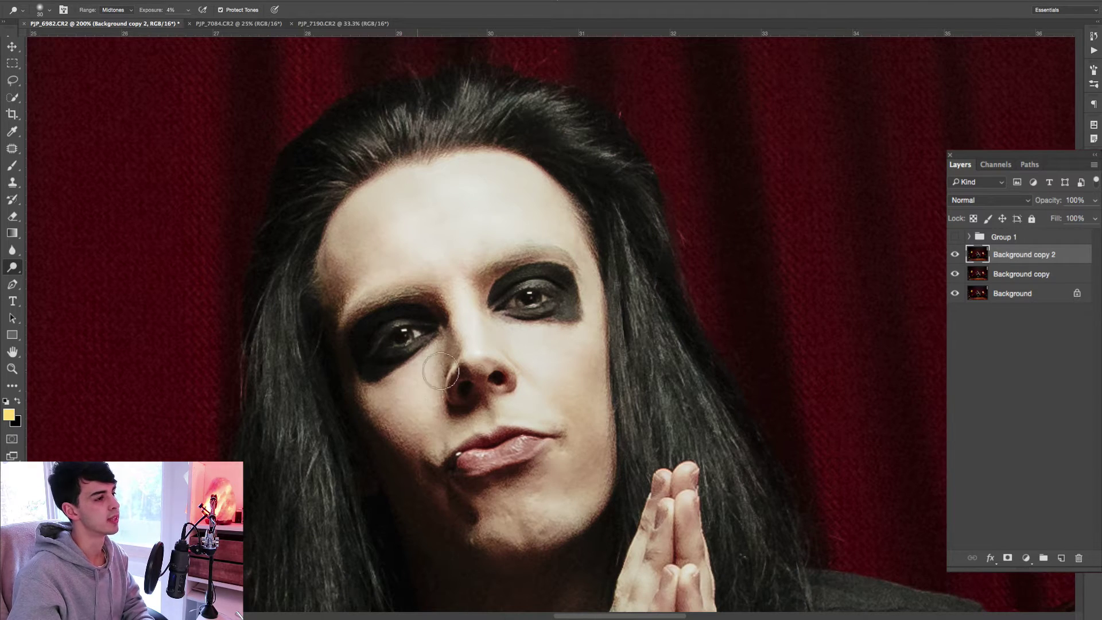
pyautogui.scroll(5, 441, 372)
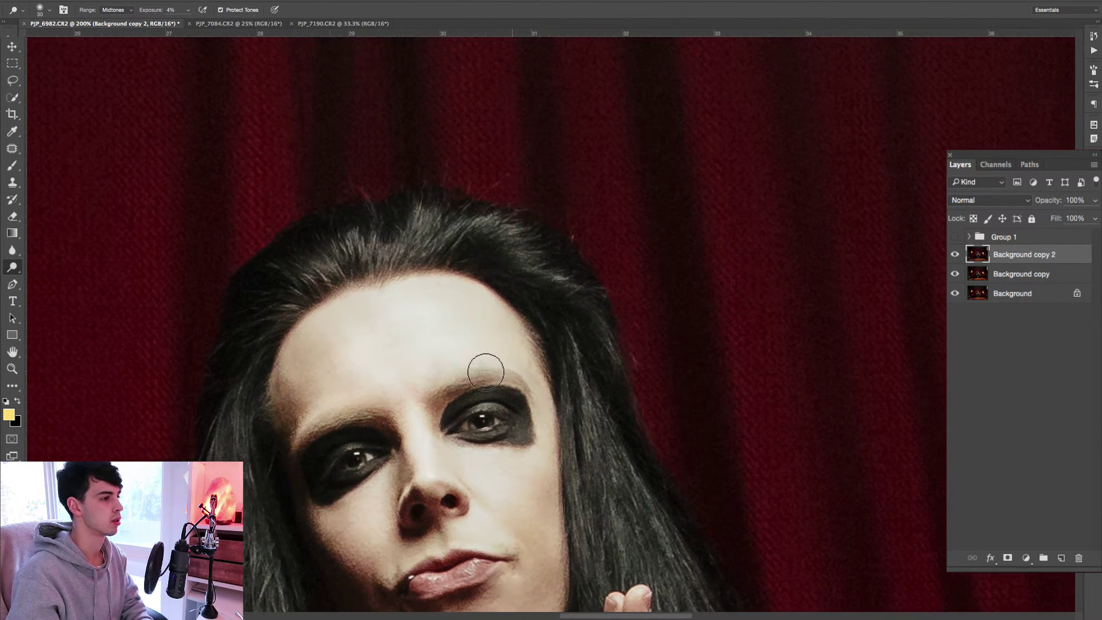
pyautogui.hscroll(-3, 517, 373)
pyautogui.scroll(-5, 563, 365)
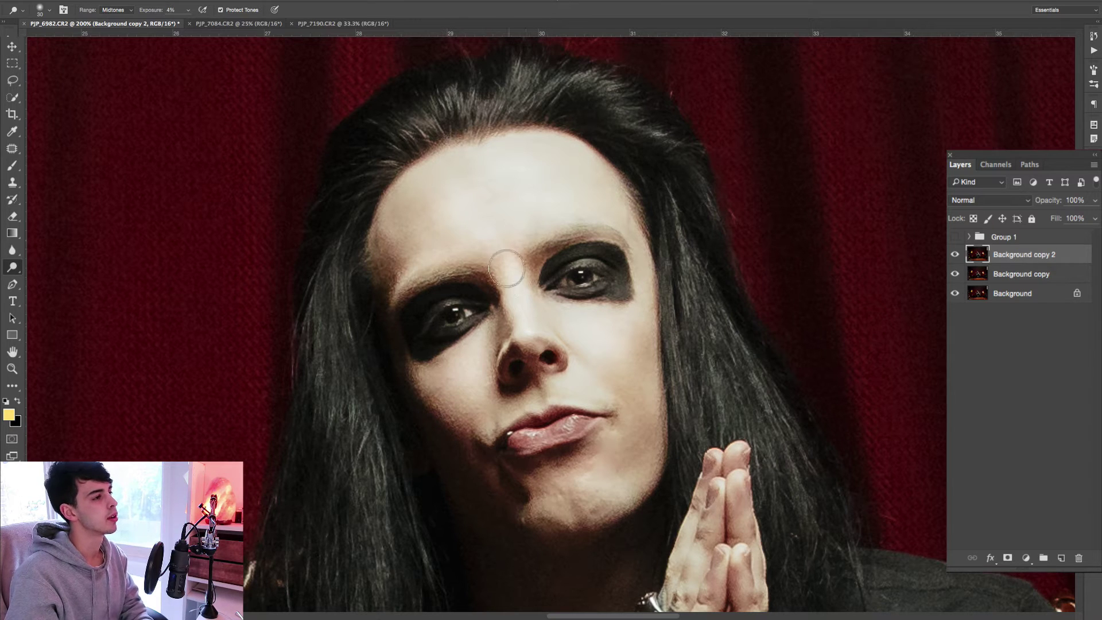
# Dodge the left side of the forehead, the nose bridge and the cheek beside the nose, using a smaller brush for the finer areas.
pyautogui.press(']')
pyautogui.press(']')
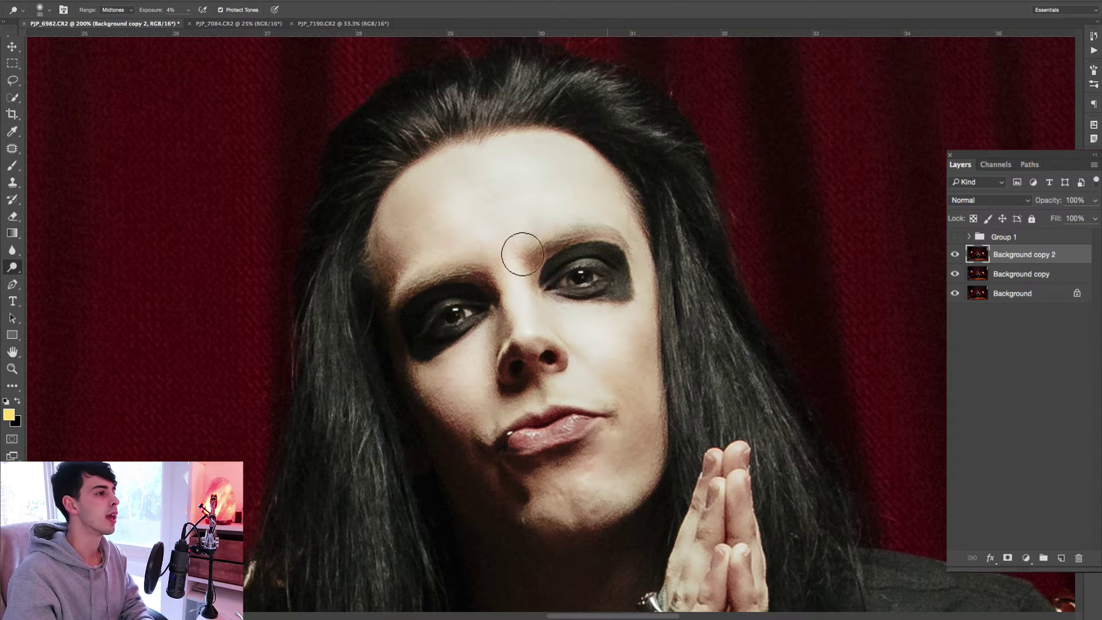
pyautogui.moveTo(432, 244)
pyautogui.mouseDown()
pyautogui.moveTo(463, 238)
pyautogui.moveTo(456, 227)
pyautogui.moveTo(409, 237)
pyautogui.moveTo(416, 219)
pyautogui.moveTo(455, 210)
pyautogui.moveTo(487, 254)
pyautogui.moveTo(554, 207)
pyautogui.moveTo(578, 215)
pyautogui.moveTo(537, 192)
pyautogui.moveTo(473, 190)
pyautogui.mouseUp()
pyautogui.press('[')
pyautogui.press('[')
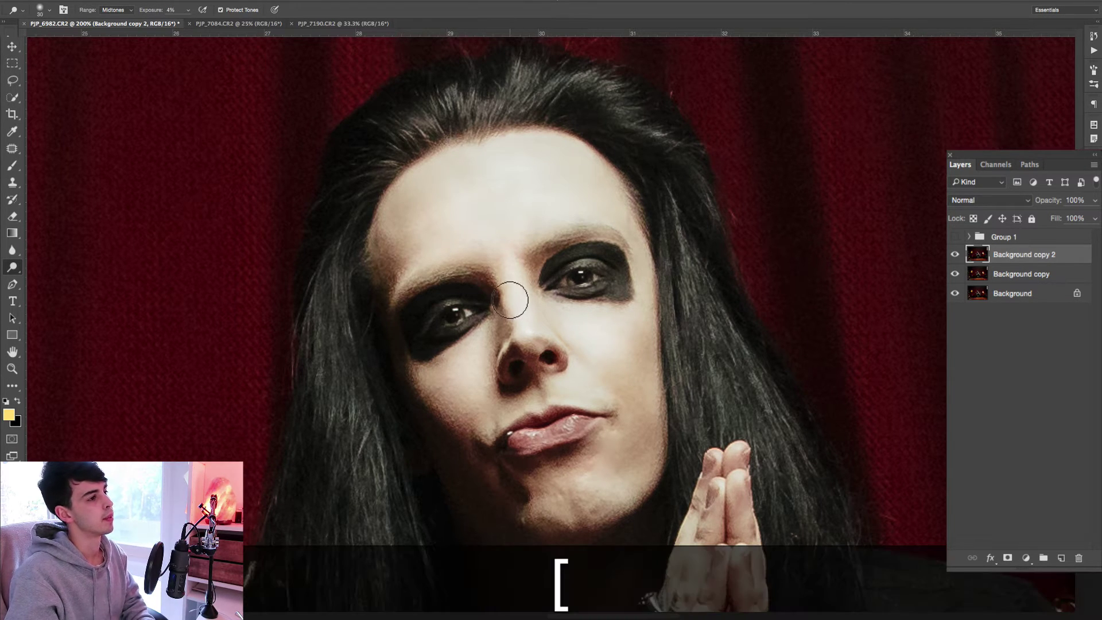
pyautogui.moveTo(482, 360)
pyautogui.mouseDown()
pyautogui.moveTo(479, 371)
pyautogui.moveTo(443, 363)
pyautogui.moveTo(459, 364)
pyautogui.moveTo(469, 391)
pyautogui.mouseUp()
# Compare the portrait from afar with Background copy 2 hidden and shown several times.
pyautogui.press('z')
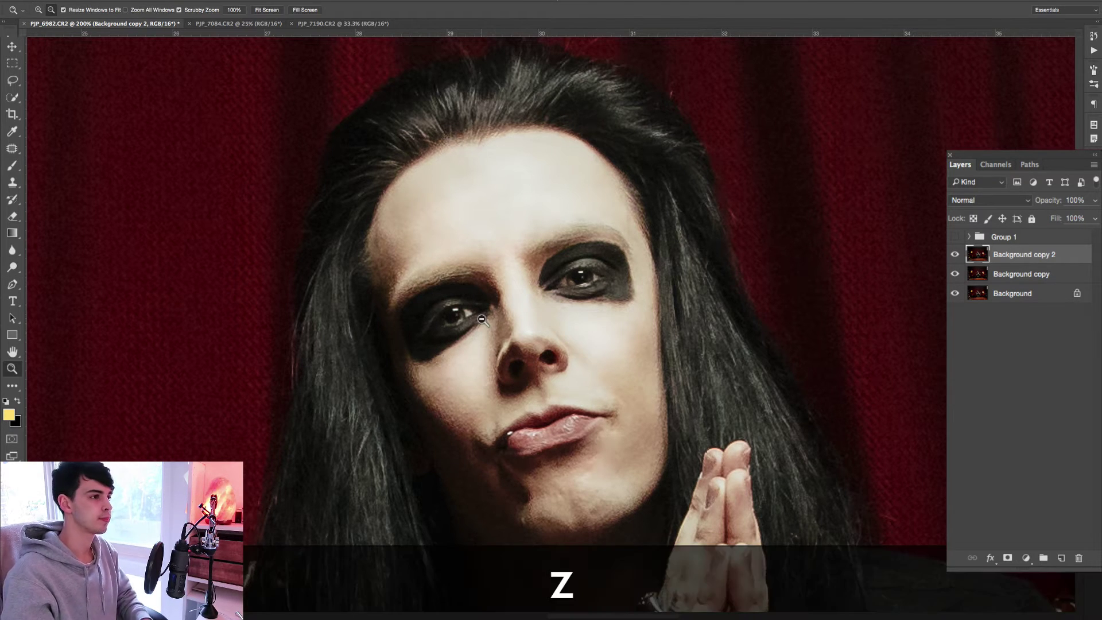
pyautogui.keyDown('alt'); pyautogui.click(483, 319); pyautogui.keyUp('alt')
pyautogui.keyDown('alt'); pyautogui.click(483, 319); pyautogui.keyUp('alt')
pyautogui.keyDown('alt'); pyautogui.click(833, 350); pyautogui.keyUp('alt')
pyautogui.press('o')
pyautogui.click(954, 255)
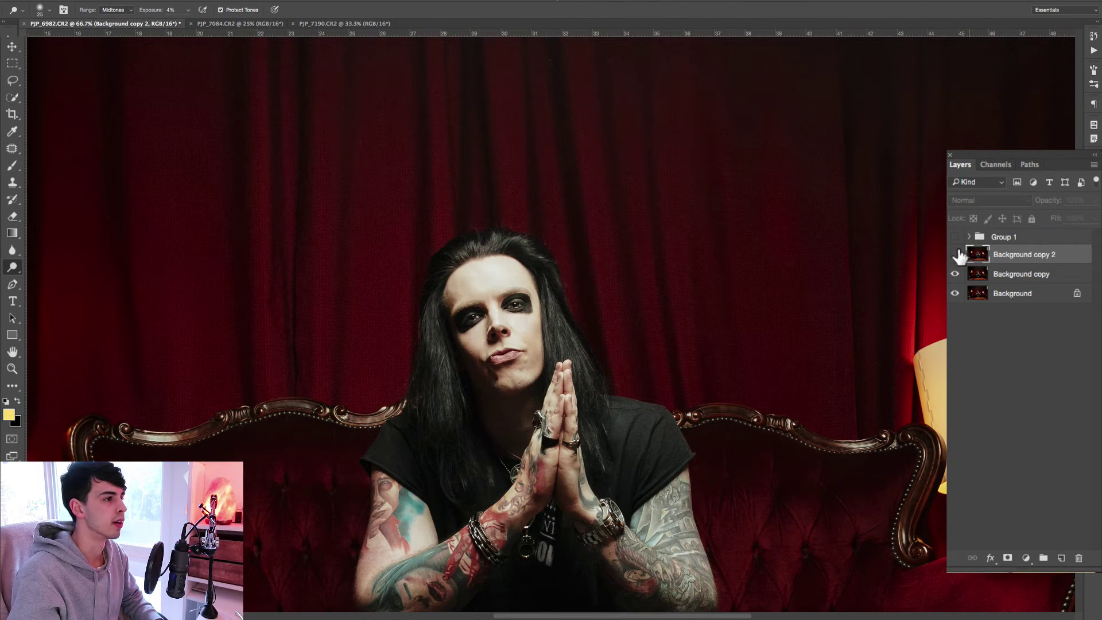
pyautogui.click(955, 255)
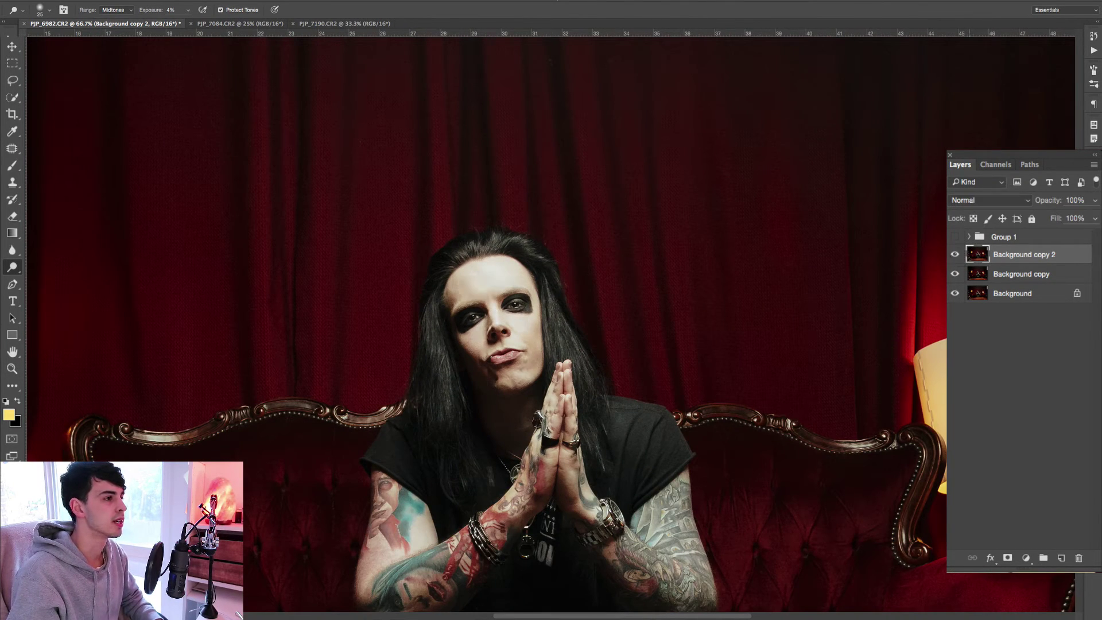
pyautogui.click(955, 256)
pyautogui.click(955, 256)
pyautogui.click(955, 255)
pyautogui.click(954, 255)
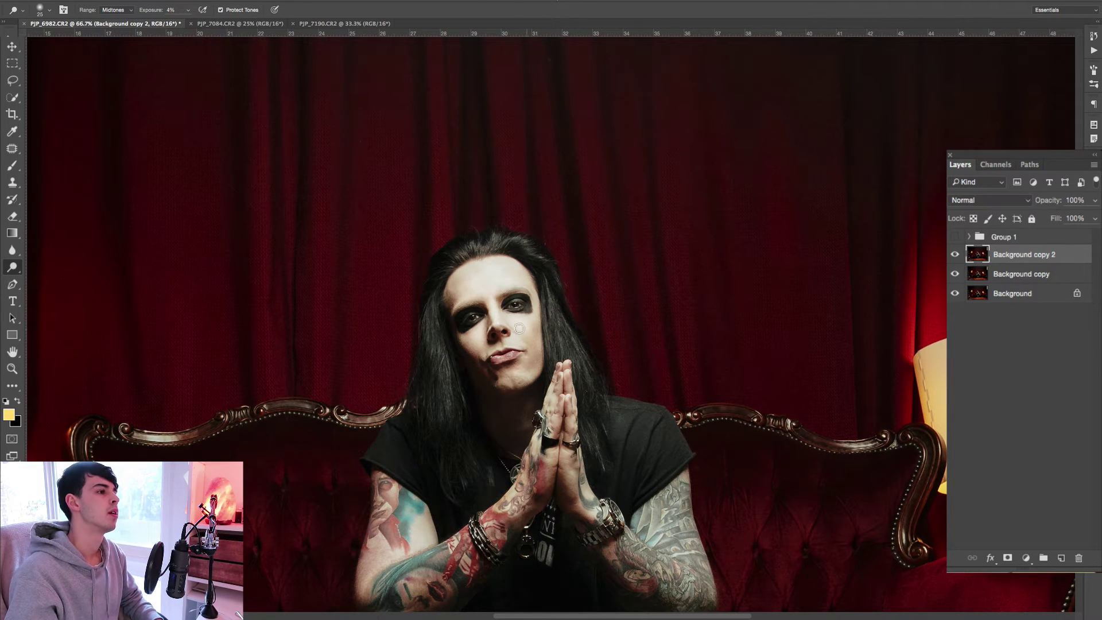
# Compare the face at 100% zoom with Background copy 2 hidden and shown.
pyautogui.press('z')
pyautogui.click(519, 328)
pyautogui.click(955, 255)
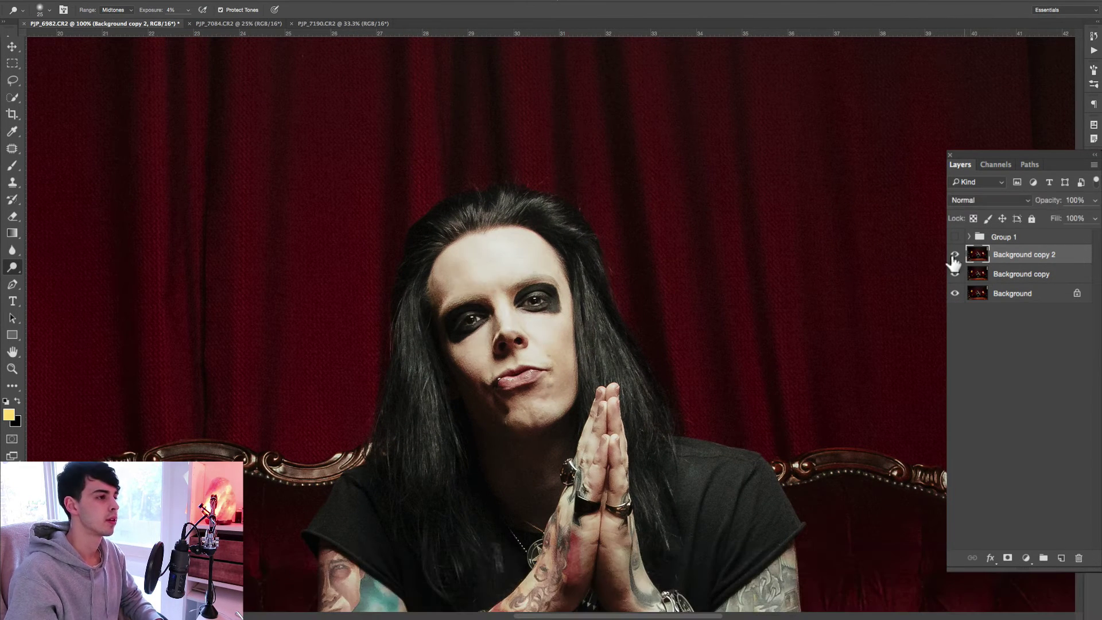
pyautogui.click(955, 255)
pyautogui.click(954, 256)
pyautogui.click(955, 255)
# Switch to the Burn tool and deepen the shadows along the left cheek edge and the side of the nose bridge.
pyautogui.press('z')
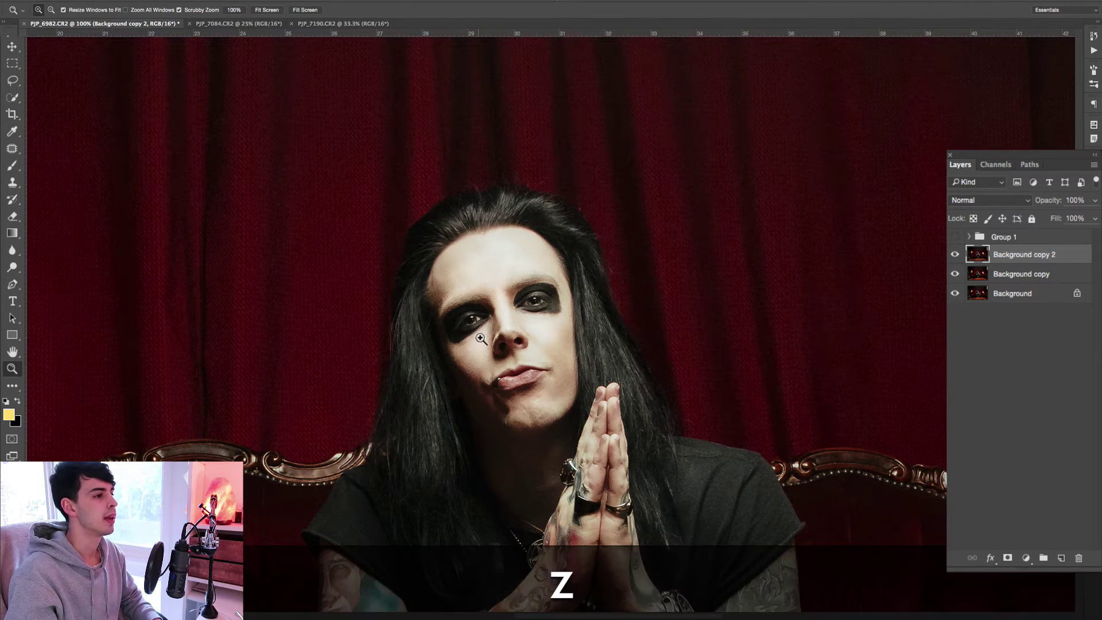
pyautogui.click(478, 344)
pyautogui.click(6, 268)
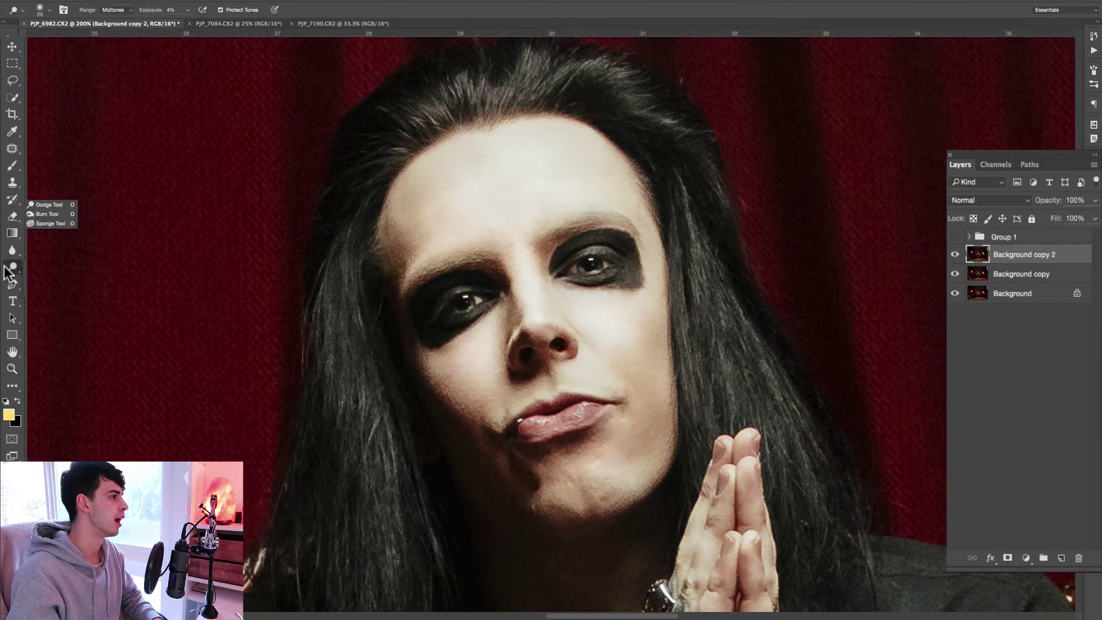
pyautogui.click(13, 270)
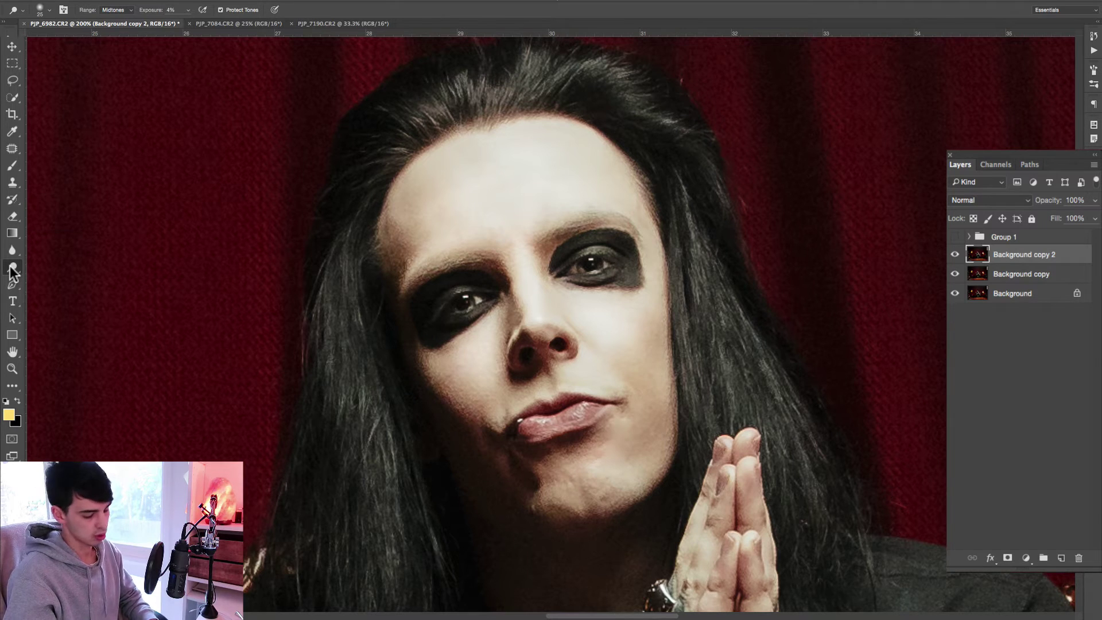
pyautogui.click(12, 268)
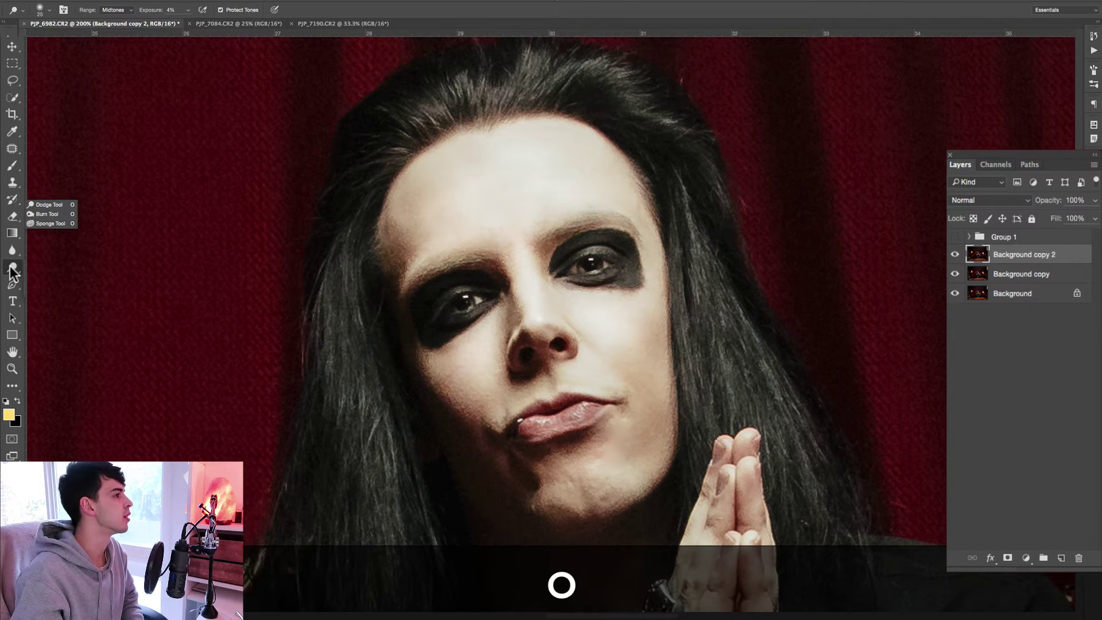
pyautogui.click(37, 216)
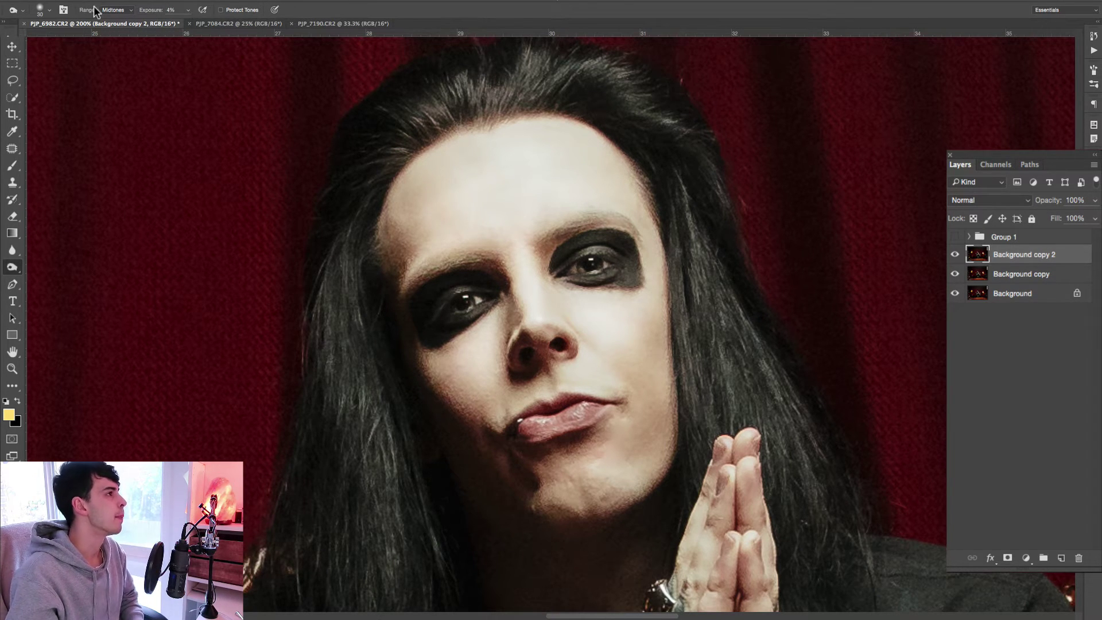
pyautogui.press(']')
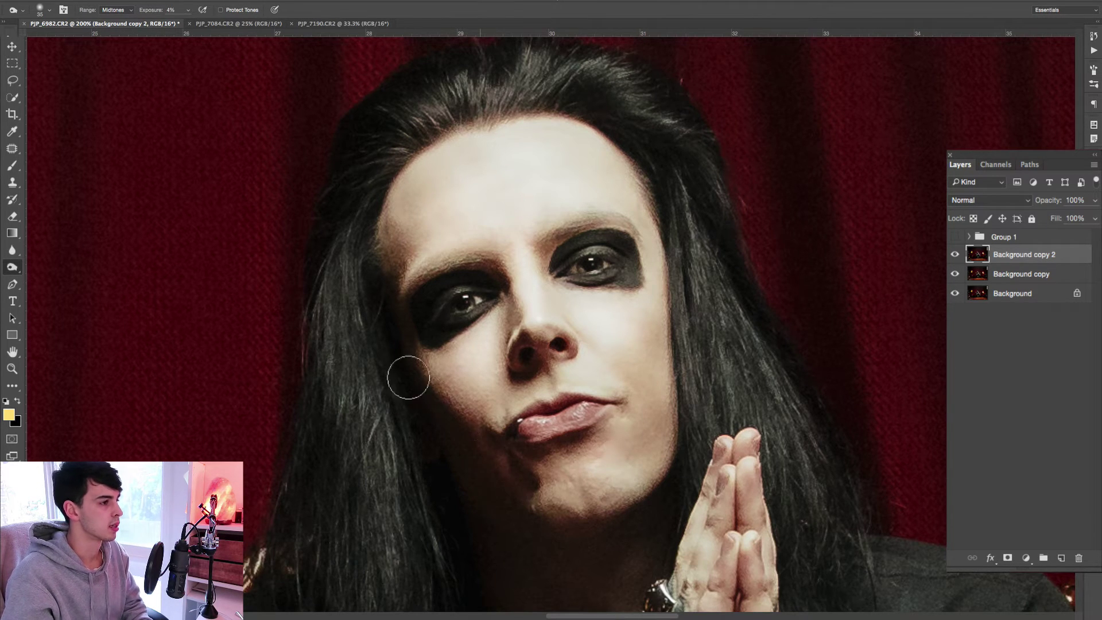
pyautogui.press('[')
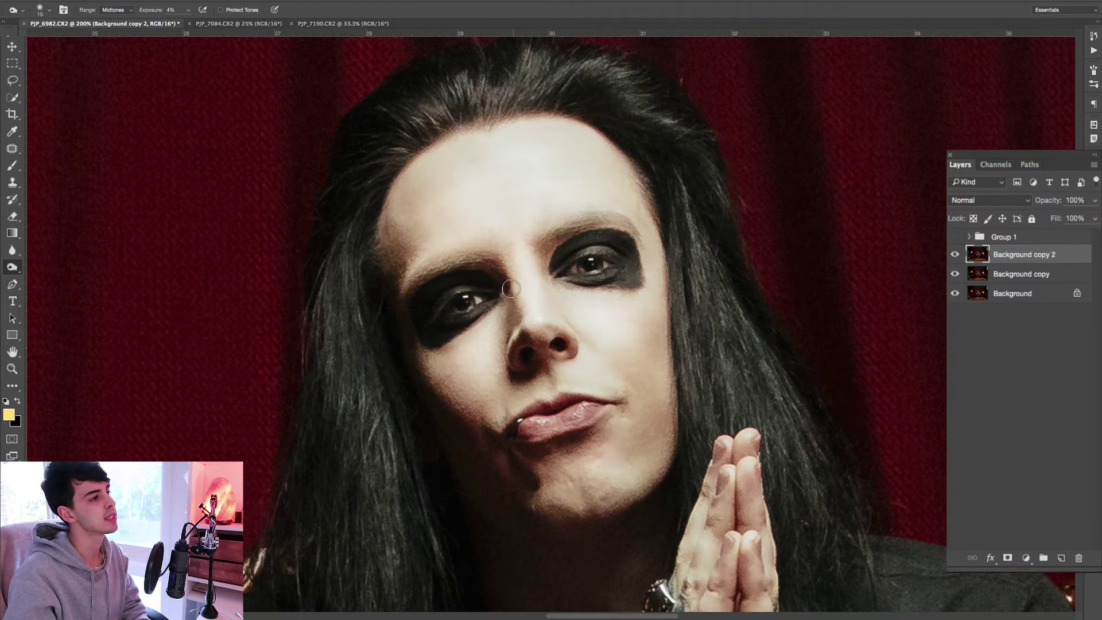
# Burn the right cheek and the skin around the right corner of the mouth, resizing the brush to fit each area.
pyautogui.press(']')
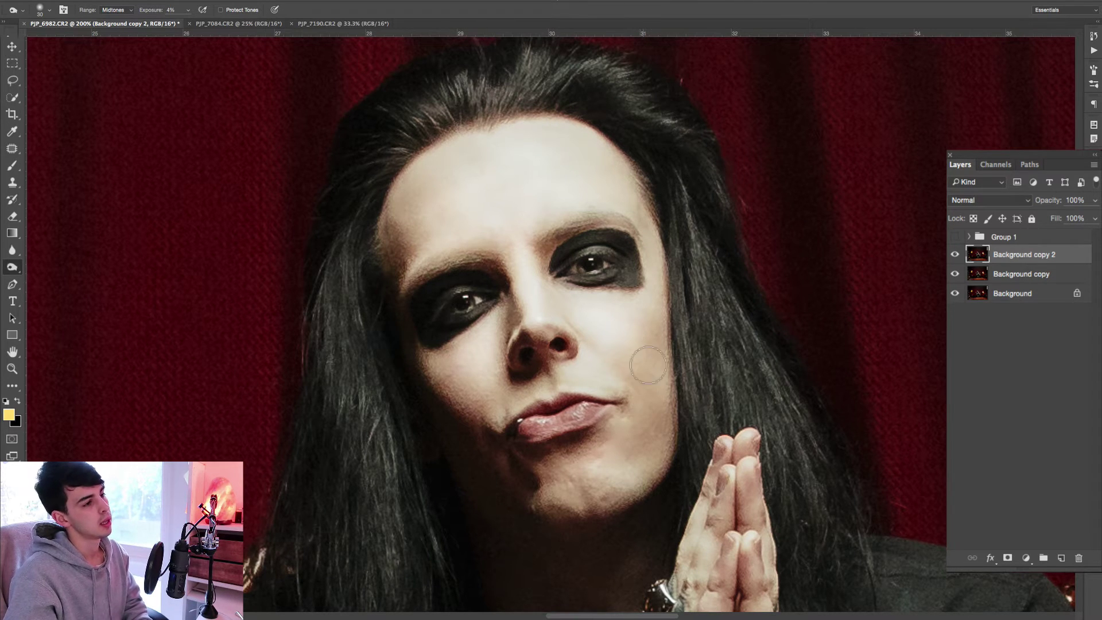
pyautogui.press(']')
pyautogui.press('[')
pyautogui.press('[')
pyautogui.press('[')
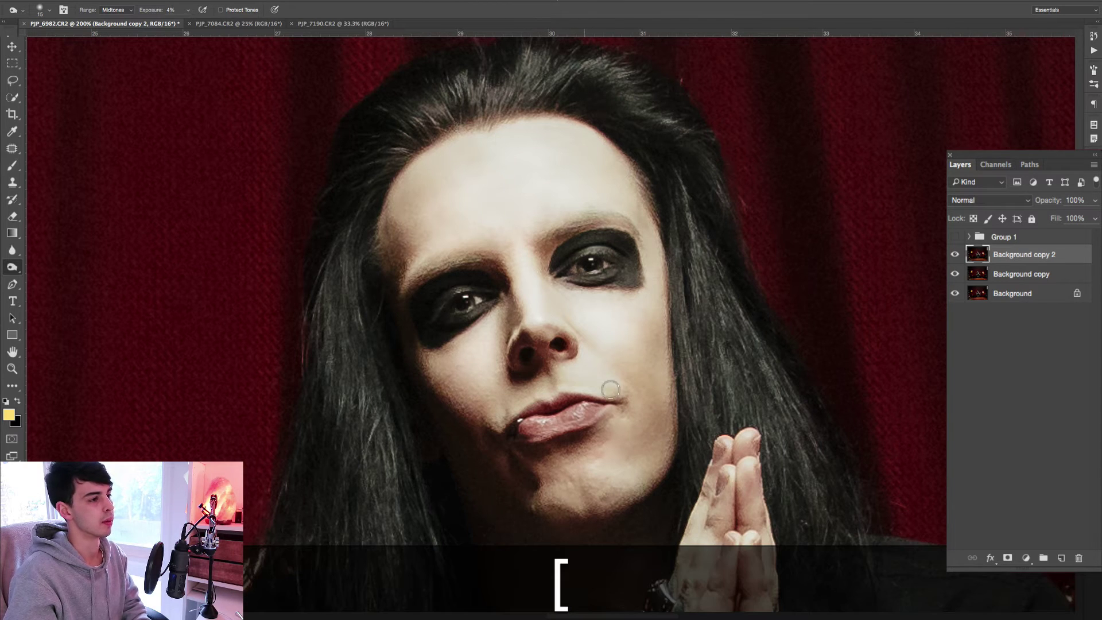
pyautogui.press(']')
pyautogui.press(']')
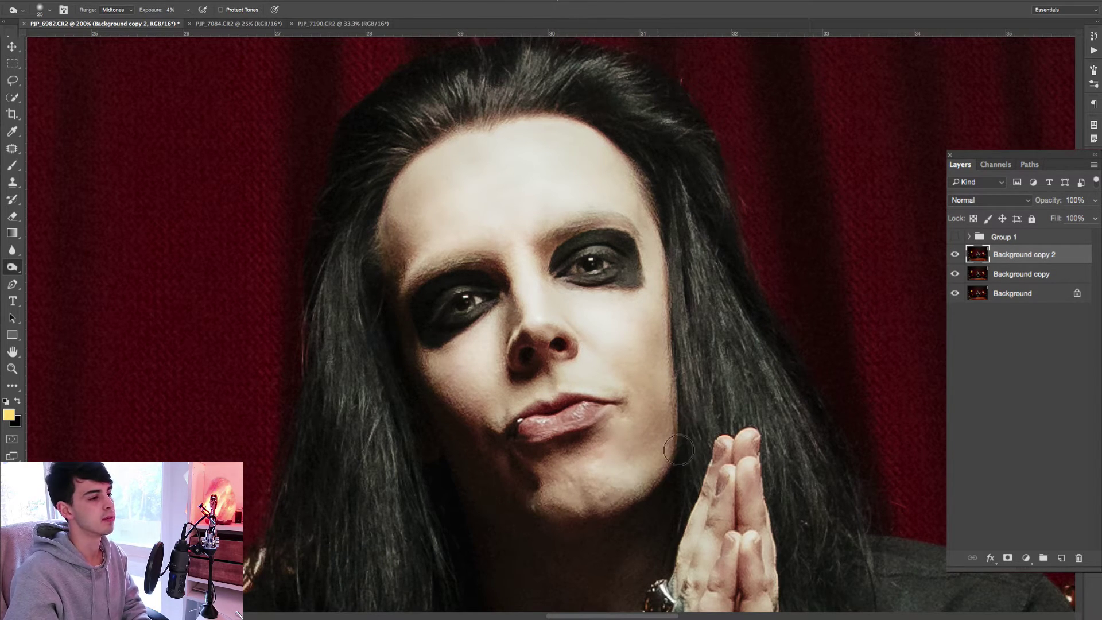
# Burn the skin beside the right nostril and along the right jaw edge, and check the contouring from farther away.
pyautogui.press(']')
pyautogui.press(']')
pyautogui.press('[')
pyautogui.press('[')
pyautogui.press('[')
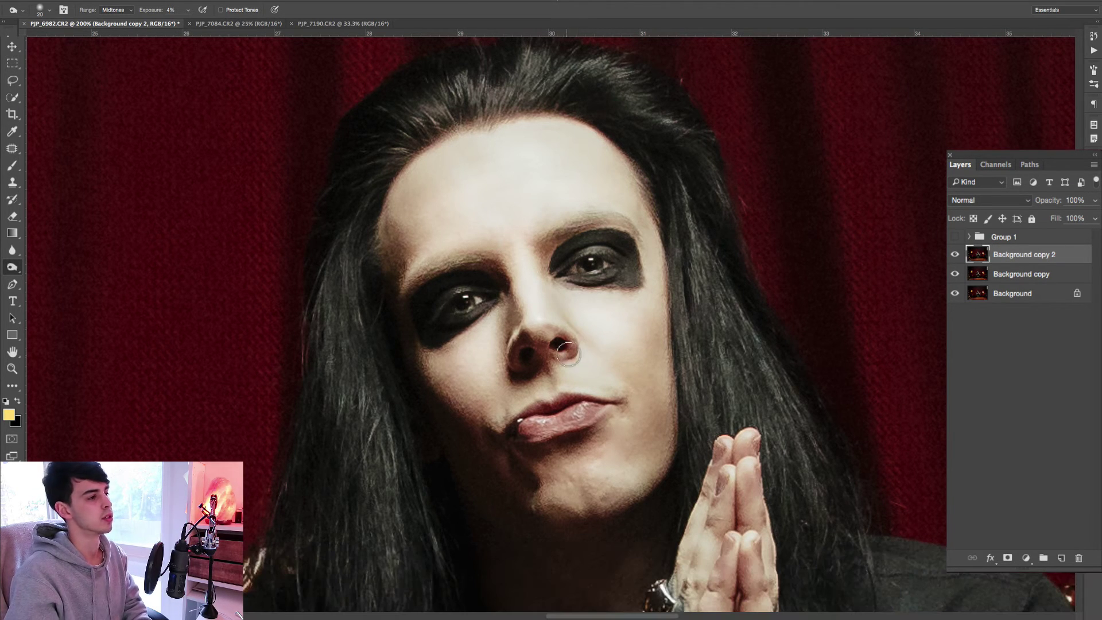
pyautogui.press(']')
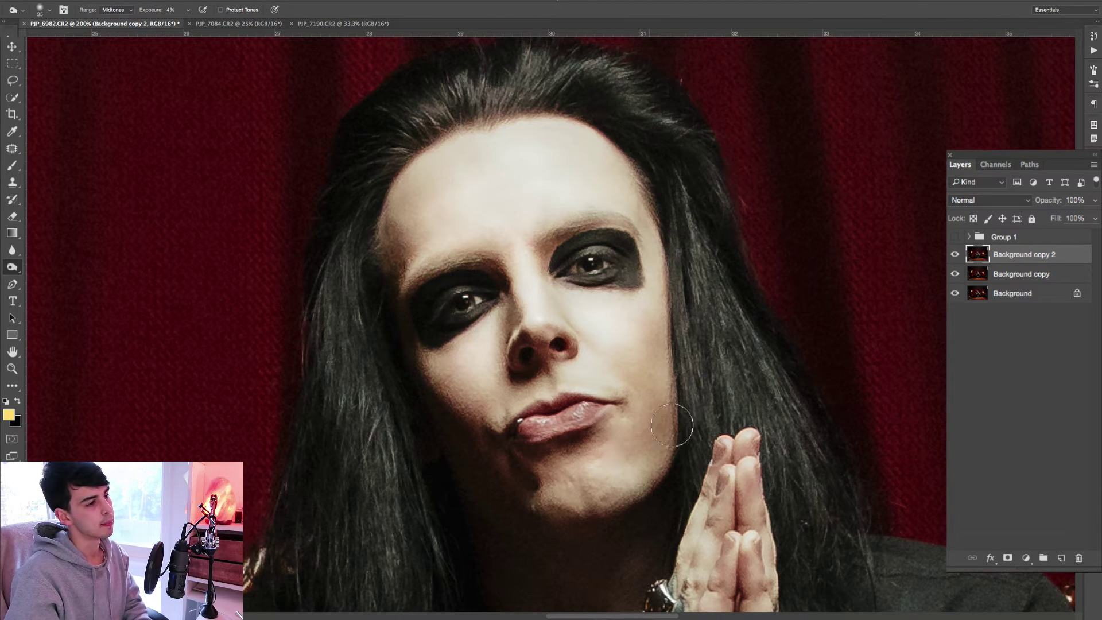
pyautogui.press('z')
pyautogui.keyDown('alt'); pyautogui.click(649, 412); pyautogui.keyUp('alt')
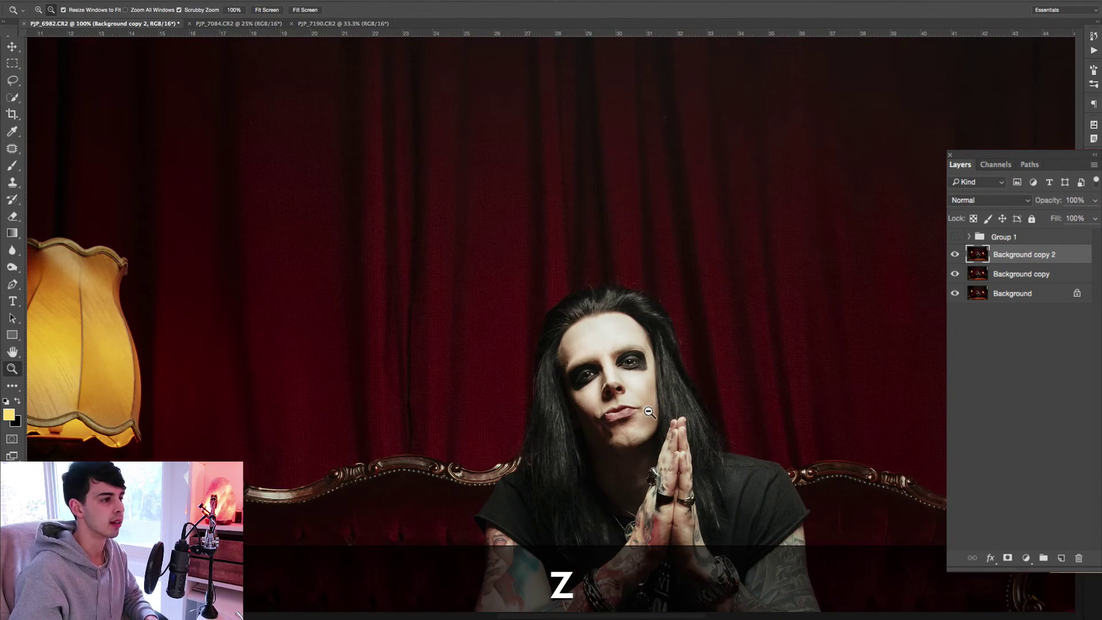
# Compare the face at 200% zoom with Background copy 2 hidden and shown.
pyautogui.press('z')
pyautogui.click(650, 413)
pyautogui.press('space')
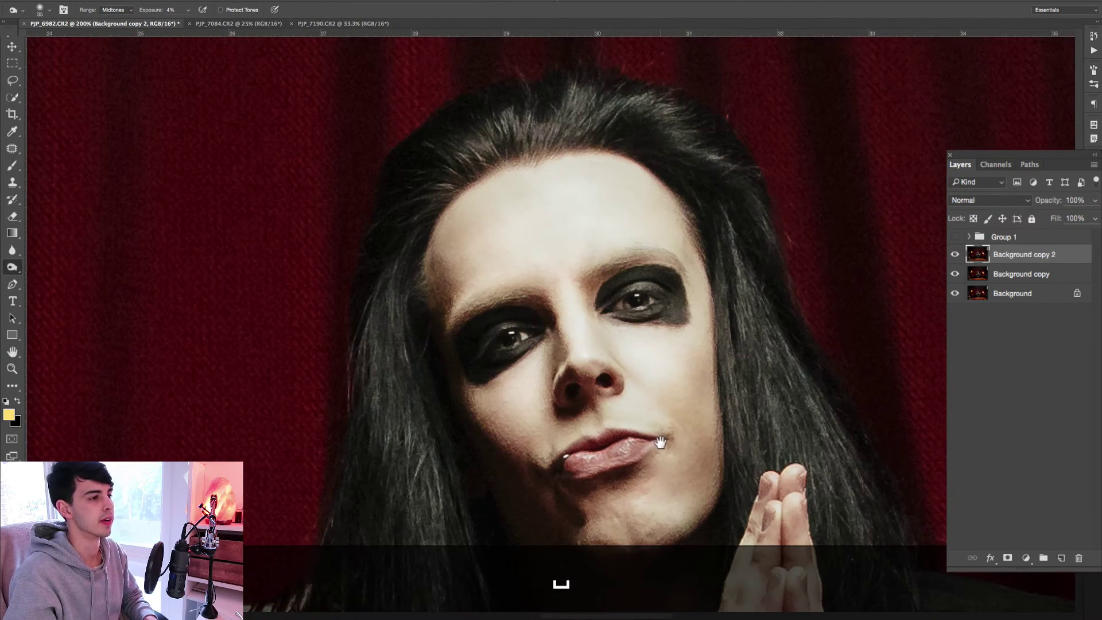
pyautogui.moveTo(660, 442); pyautogui.dragTo(641, 428)
pyautogui.click(955, 254)
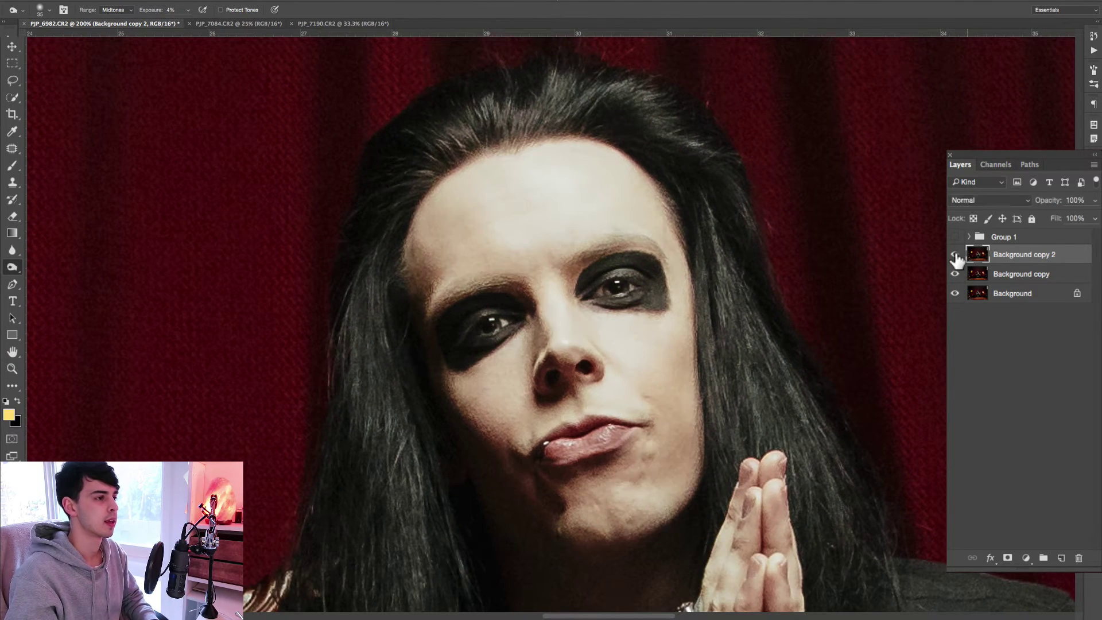
pyautogui.click(955, 255)
pyautogui.click(955, 254)
# Compare the upper body at 66.7% zoom with Background copy 2 hidden and shown.
pyautogui.press('z')
pyautogui.moveTo(610, 296); pyautogui.dragTo(596, 292)
pyautogui.keyDown('alt'); pyautogui.click(597, 293); pyautogui.keyUp('alt')
pyautogui.keyDown('alt'); pyautogui.click(597, 293); pyautogui.keyUp('alt')
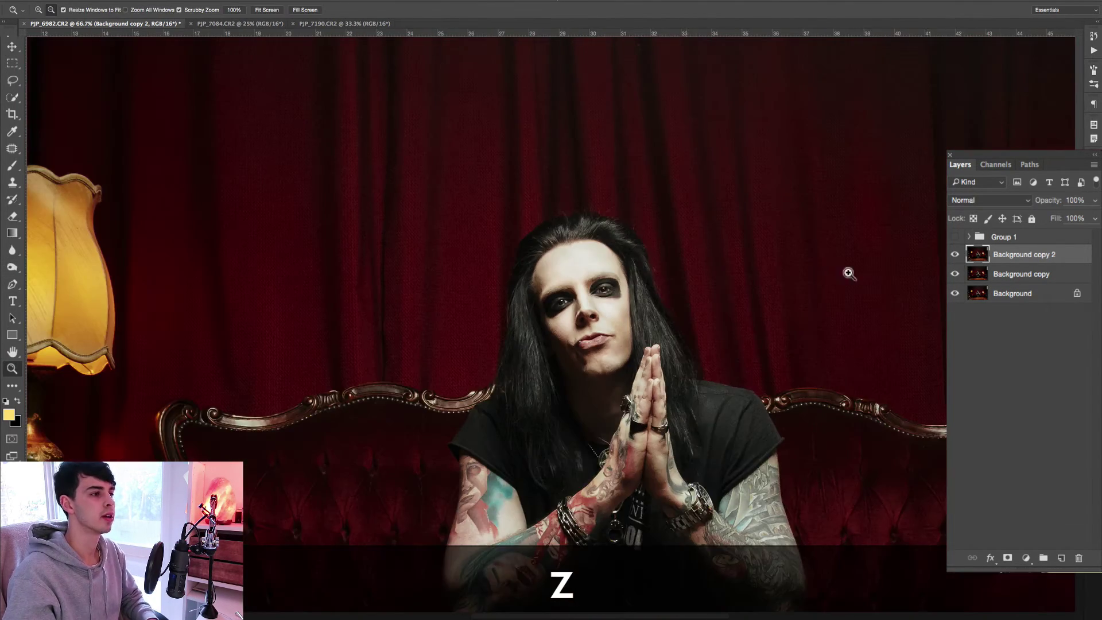
pyautogui.press('o')
pyautogui.click(955, 255)
pyautogui.click(955, 255)
pyautogui.click(955, 255)
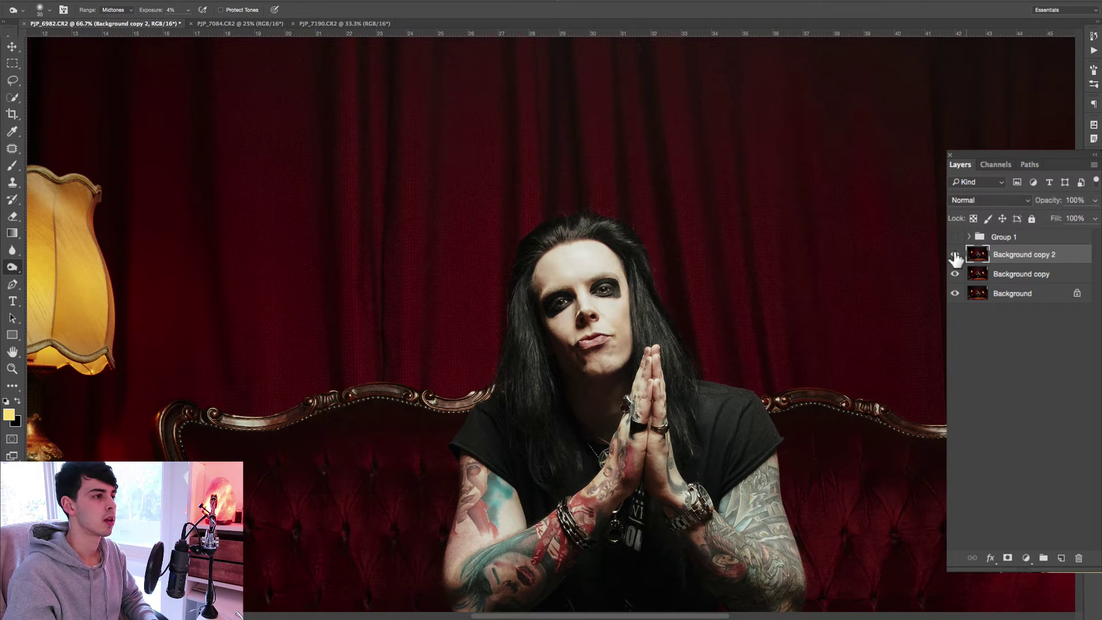
pyautogui.click(955, 255)
pyautogui.click(955, 255)
pyautogui.click(955, 256)
# Examine the contouring on the face at 200% zoom and again from farther away.
pyautogui.press('z')
pyautogui.click(654, 306)
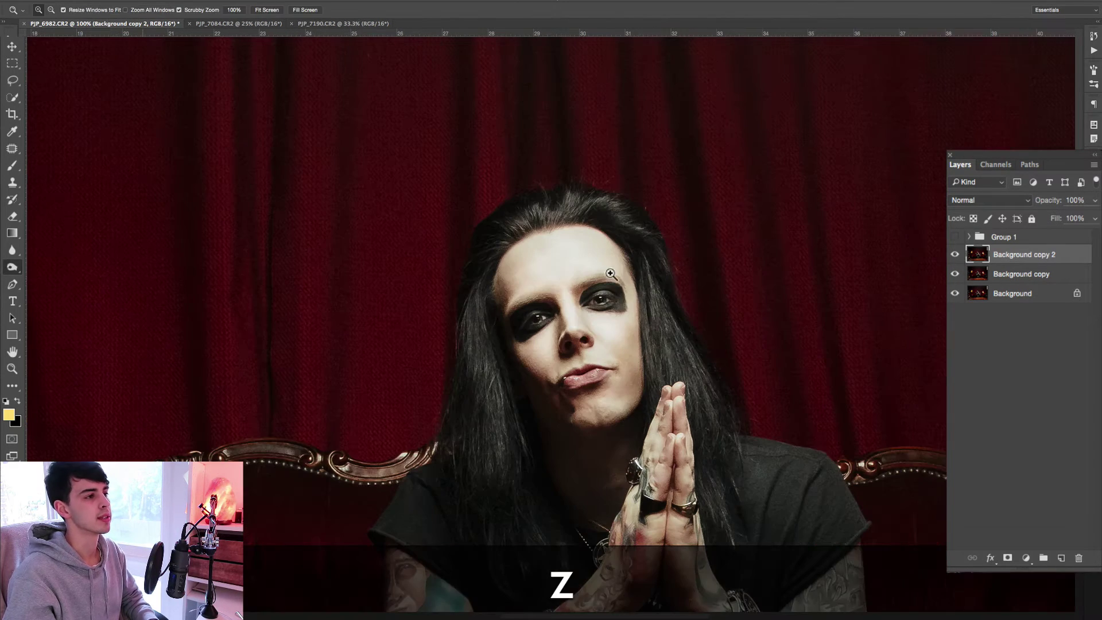
pyautogui.click(703, 374)
pyautogui.press('space')
pyautogui.moveTo(664, 434); pyautogui.dragTo(614, 364)
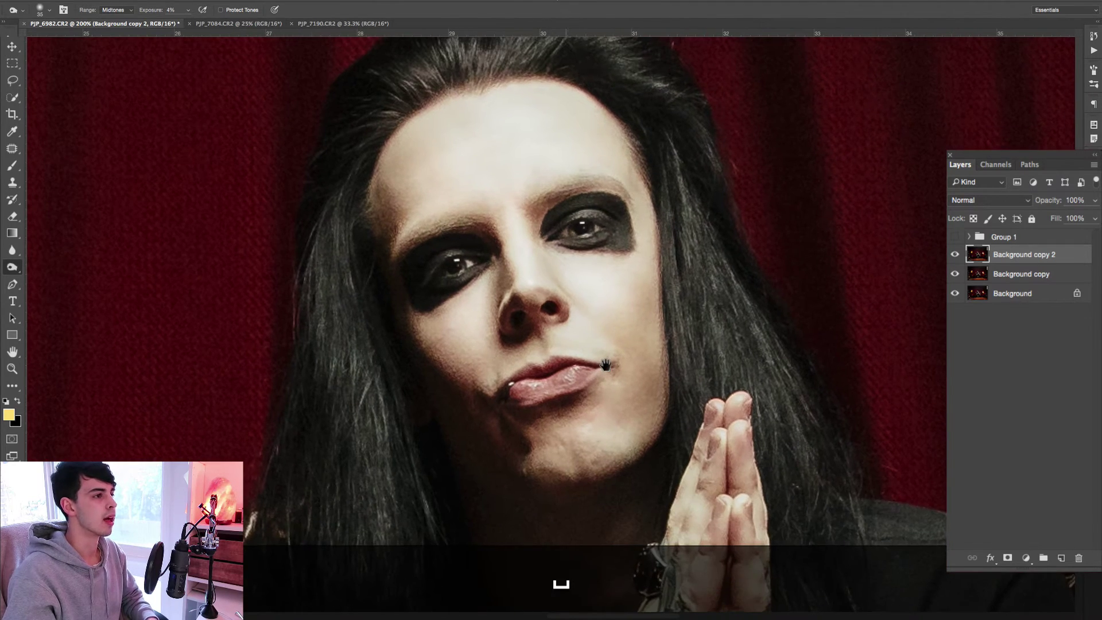
pyautogui.press('z')
pyautogui.press('z')
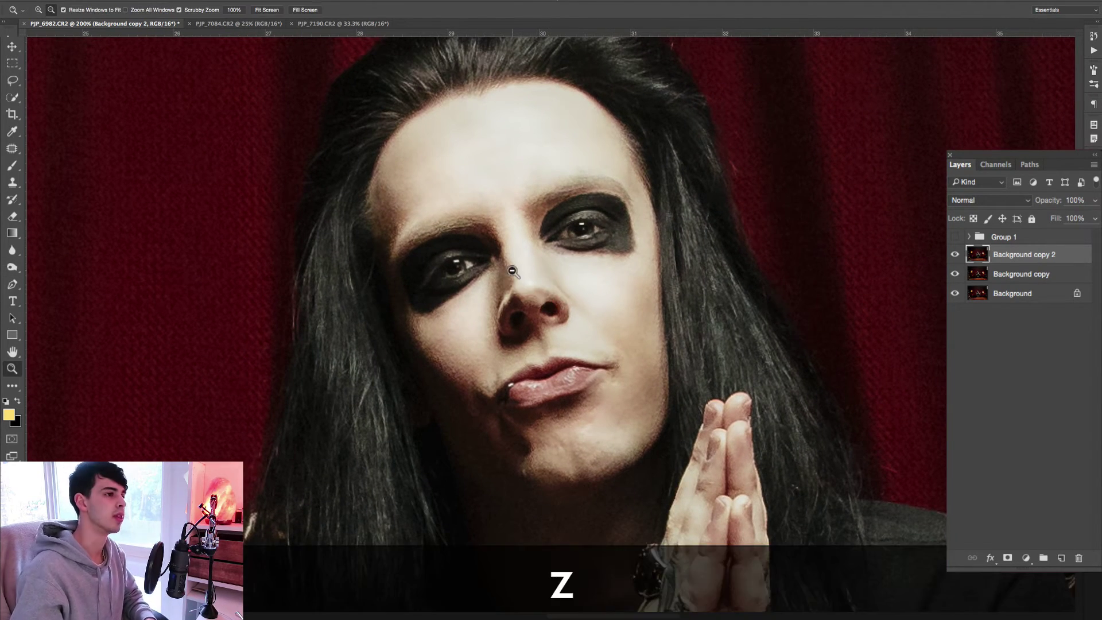
pyautogui.keyDown('alt'); pyautogui.click(514, 272); pyautogui.keyUp('alt')
# Switch to the Dodge tool and swap the foreground and background colors.
pyautogui.rightClick(20, 267)
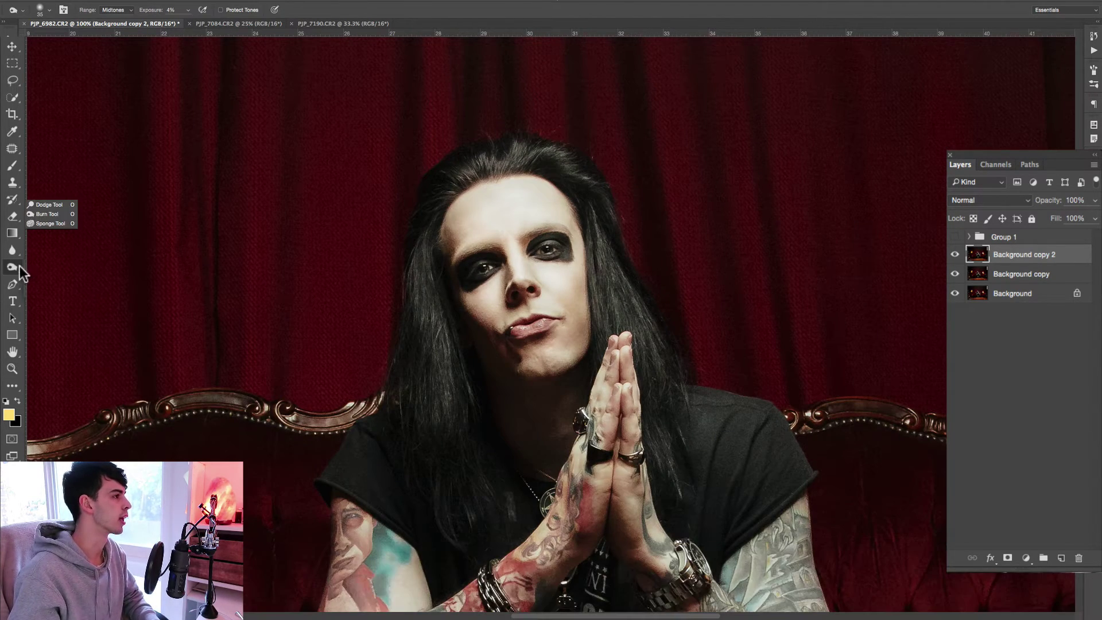
pyautogui.click(46, 205)
pyautogui.press('o')
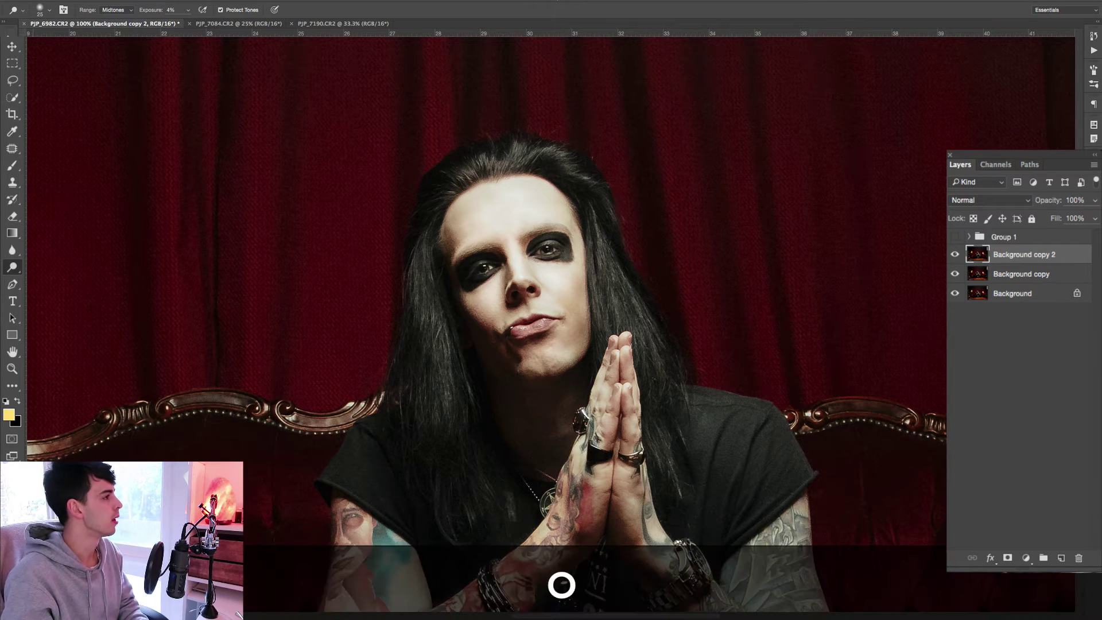
pyautogui.rightClick(13, 270)
pyautogui.click(46, 215)
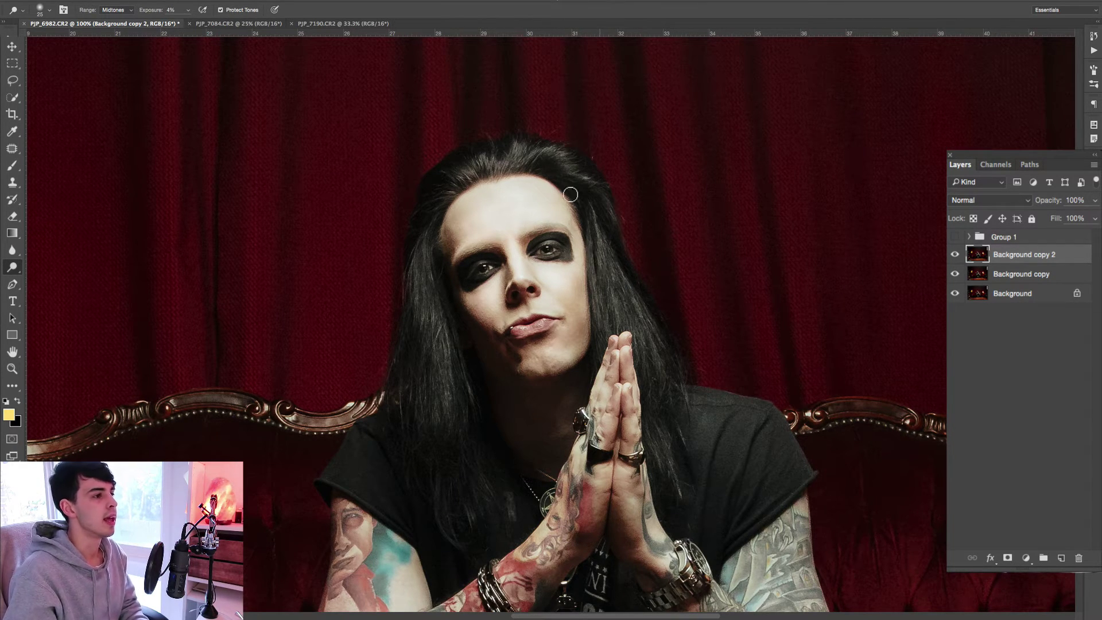
pyautogui.press('x')
pyautogui.press('z')
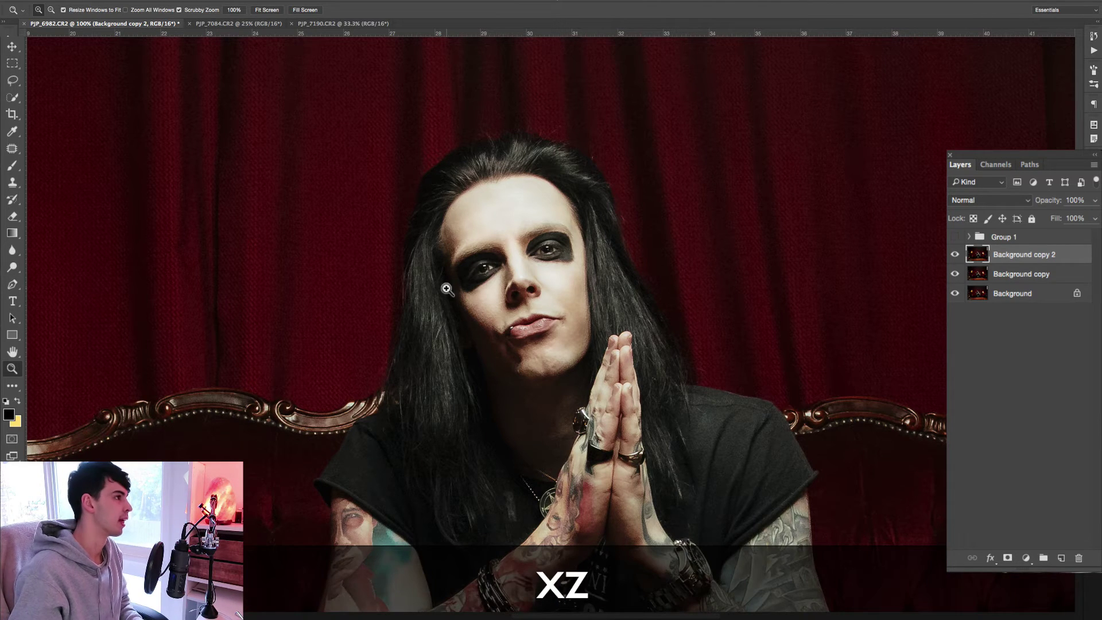
pyautogui.press('z')
pyautogui.click(450, 208)
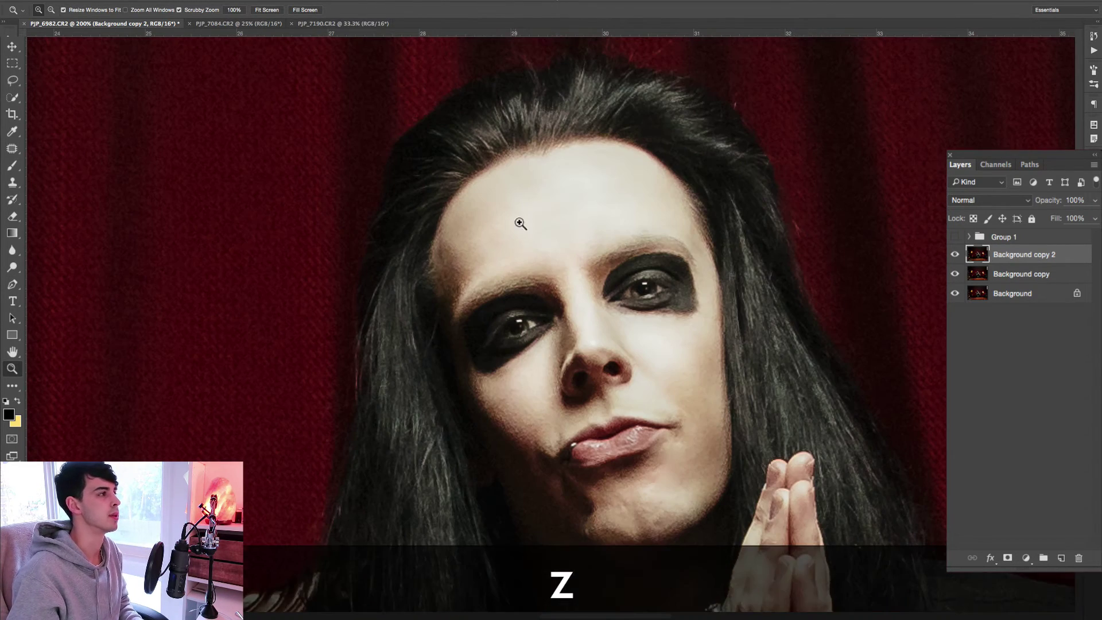
pyautogui.press('o')
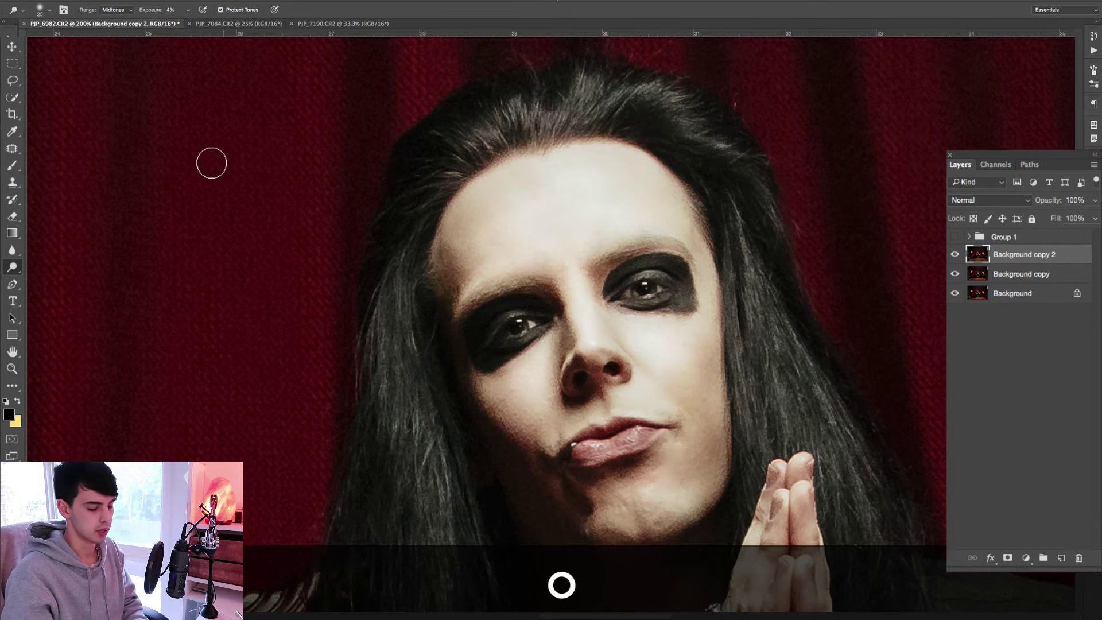
# Adjust the Dodge brush against the face and set its size to 30.
pyautogui.press(']')
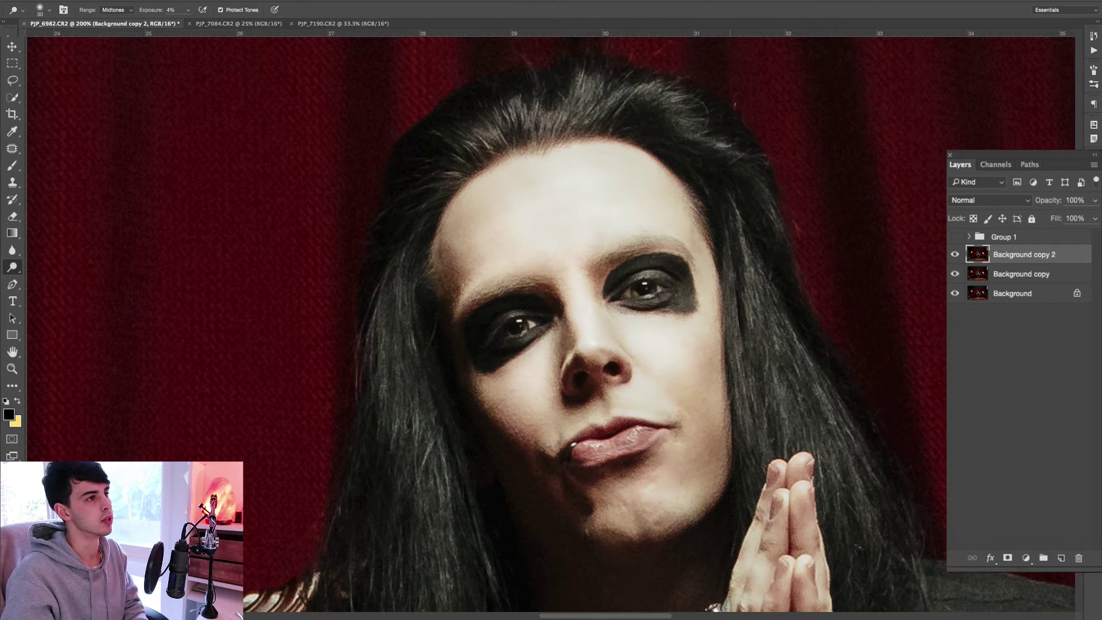
pyautogui.press('[')
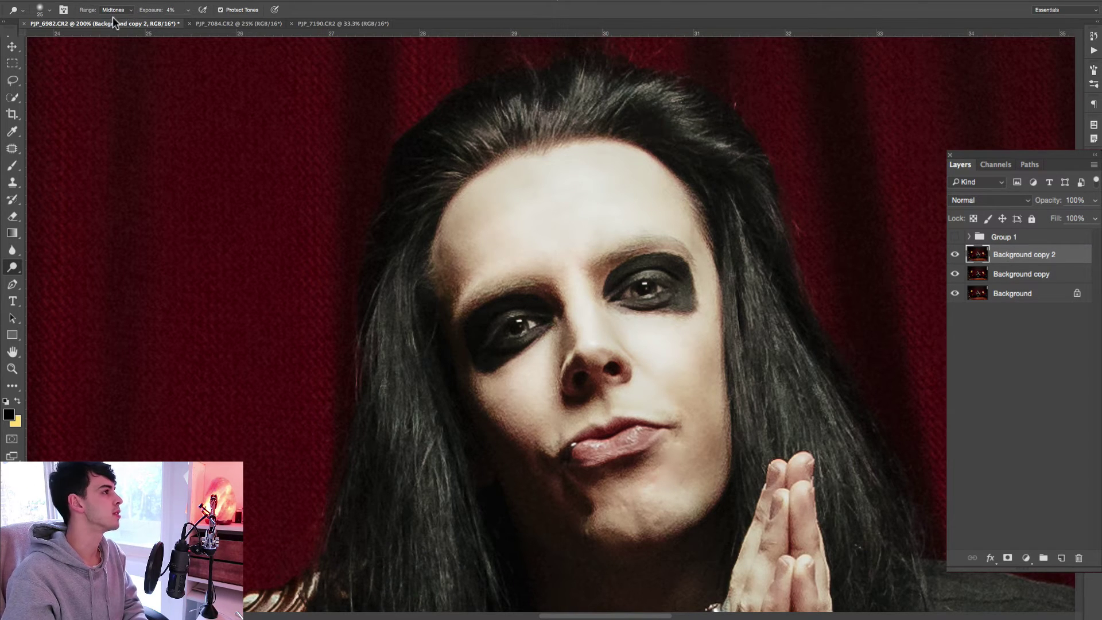
pyautogui.press(']')
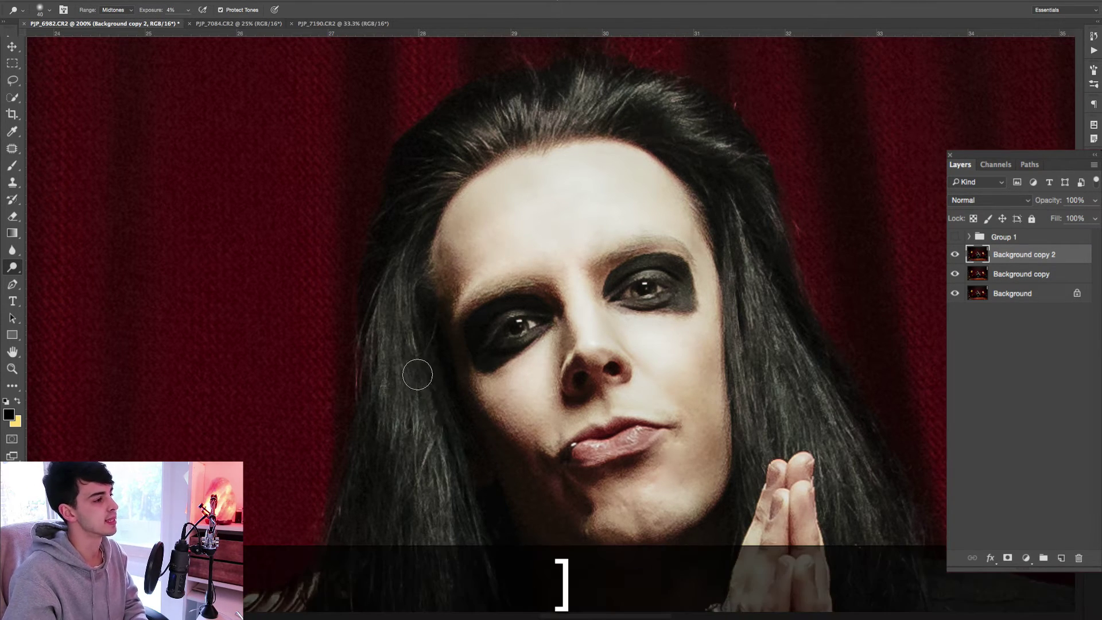
pyautogui.scroll(-5, 394, 356)
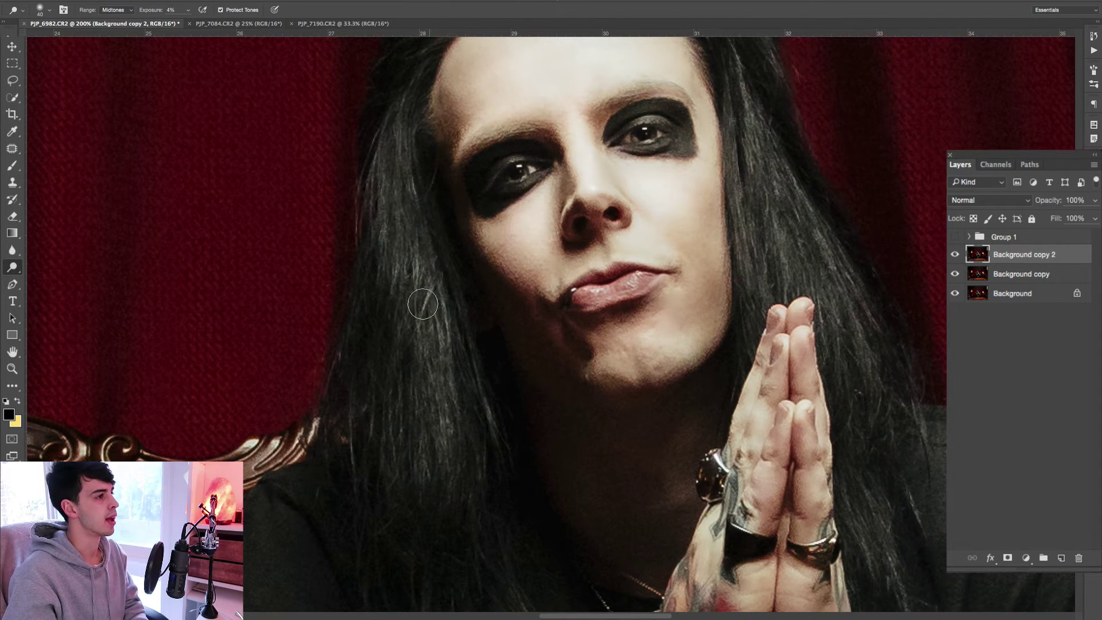
pyautogui.scroll(3, 881, 307)
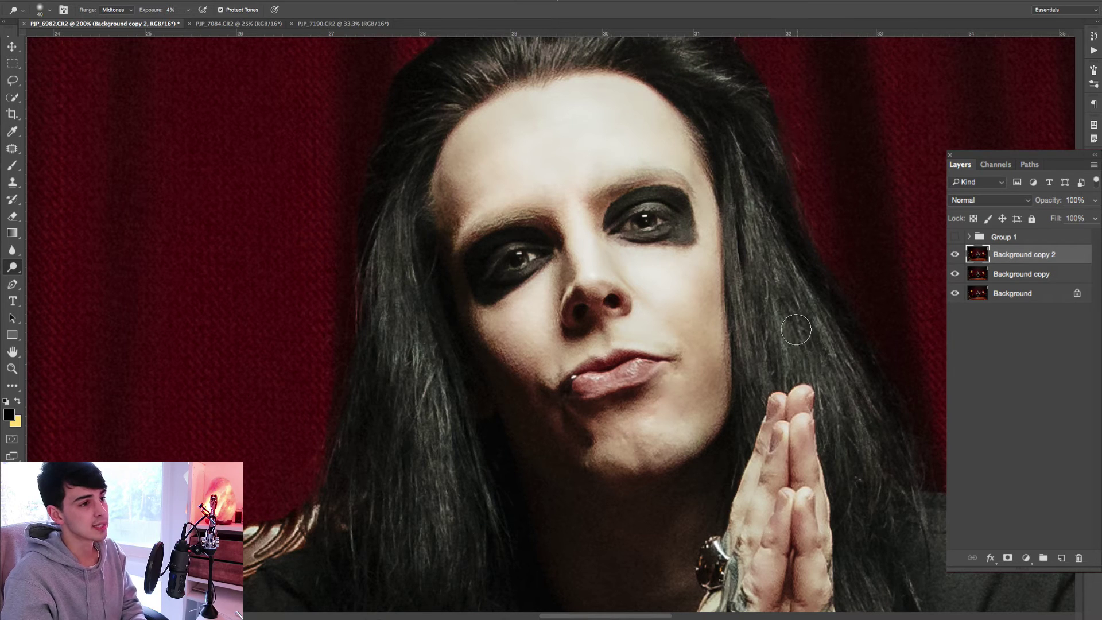
pyautogui.scroll(1, 712, 175)
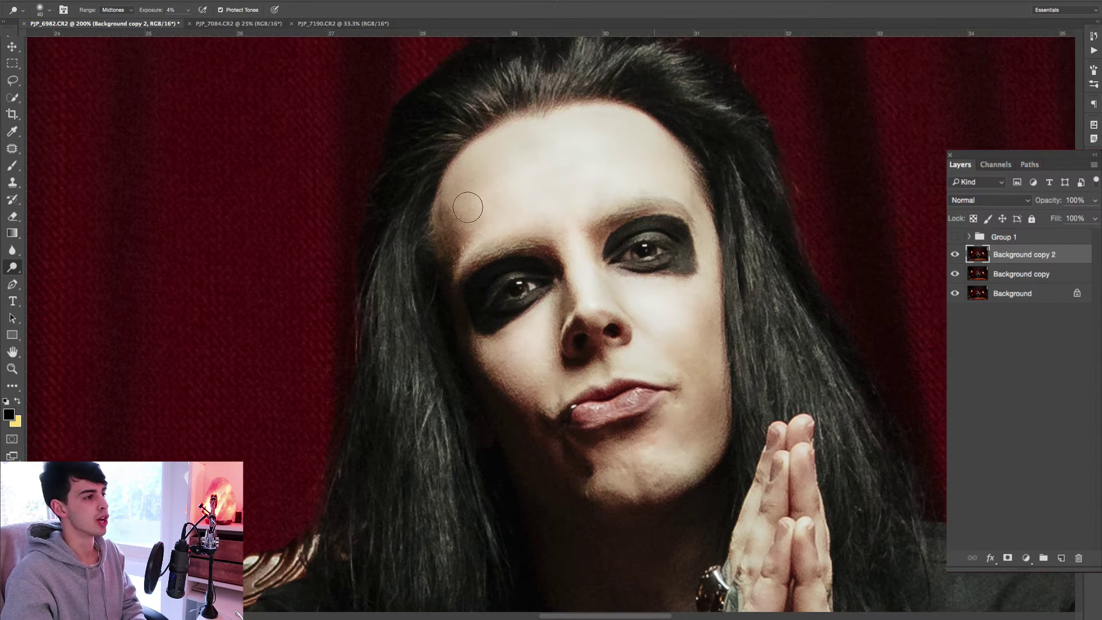
pyautogui.press('[')
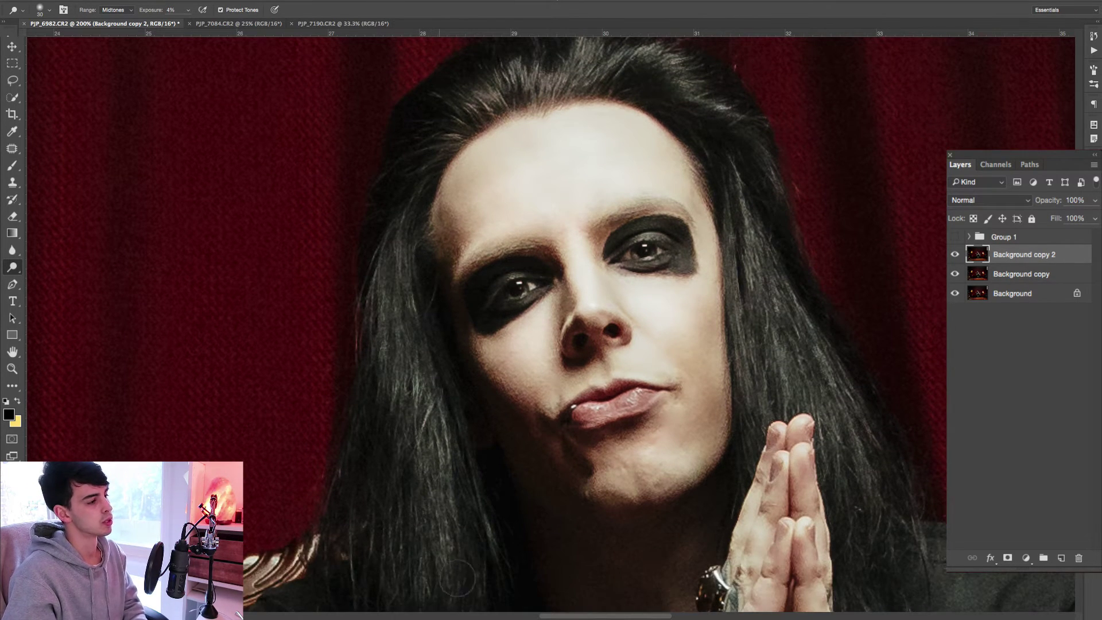
pyautogui.press(']')
pyautogui.scroll(3, 450, 152)
pyautogui.press('[')
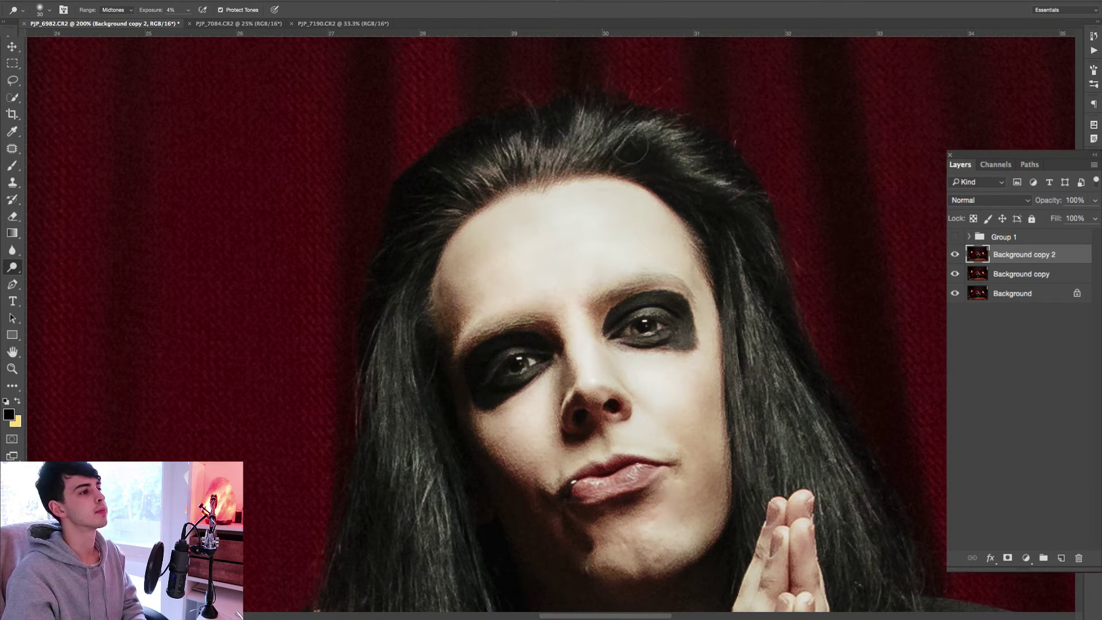
# Check the dodged and burned face by hiding and showing Background copy 2.
pyautogui.click(954, 255)
pyautogui.click(954, 255)
pyautogui.click(954, 255)
pyautogui.click(955, 255)
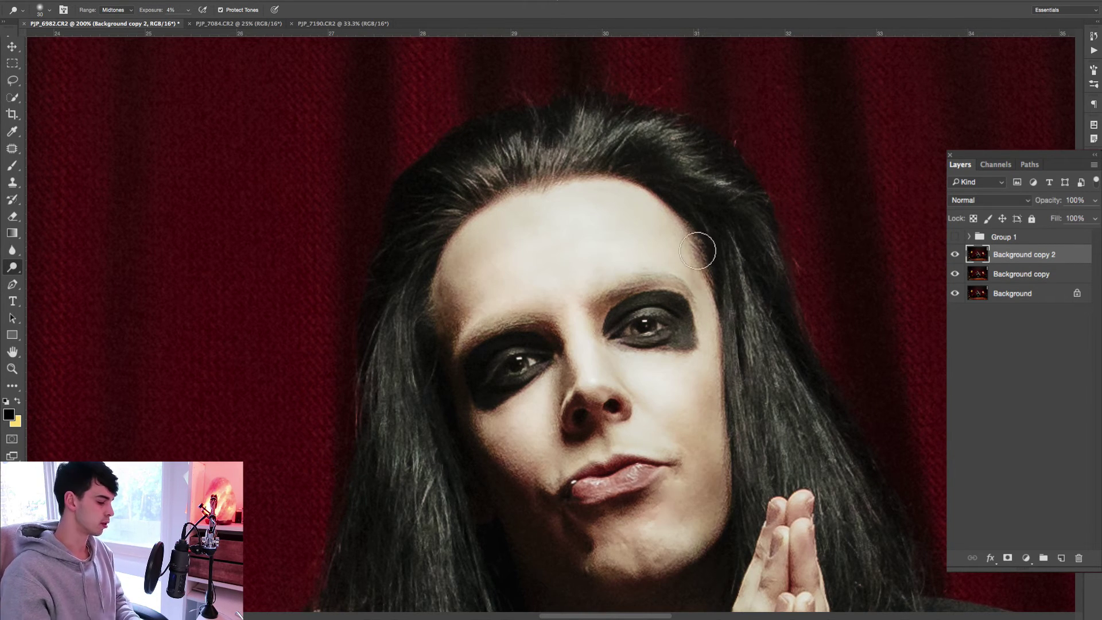
# Compare the whole portrait at 50% zoom with Background copy 2 hidden and shown.
pyautogui.press('z')
pyautogui.keyDown('alt'); pyautogui.click(528, 221); pyautogui.keyUp('alt')
pyautogui.keyDown('alt'); pyautogui.click(528, 221); pyautogui.keyUp('alt')
pyautogui.keyDown('alt'); pyautogui.click(528, 222); pyautogui.keyUp('alt')
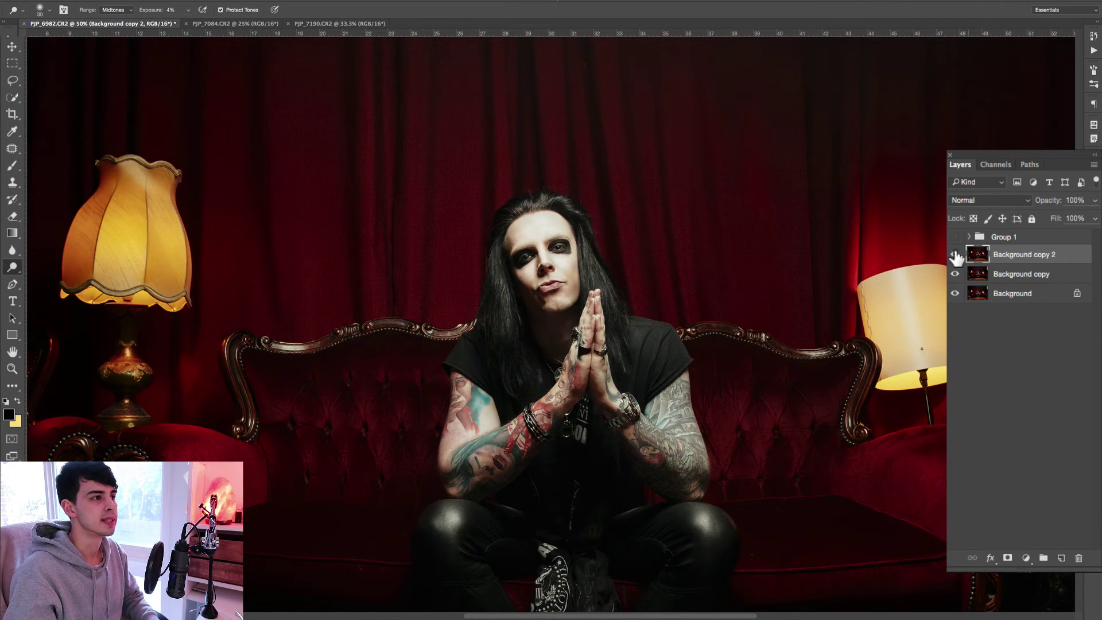
pyautogui.click(954, 254)
pyautogui.click(955, 254)
pyautogui.click(954, 254)
pyautogui.click(954, 254)
# Hide the original Background layer and duplicate the Background copy 2 layer.
pyautogui.press('z')
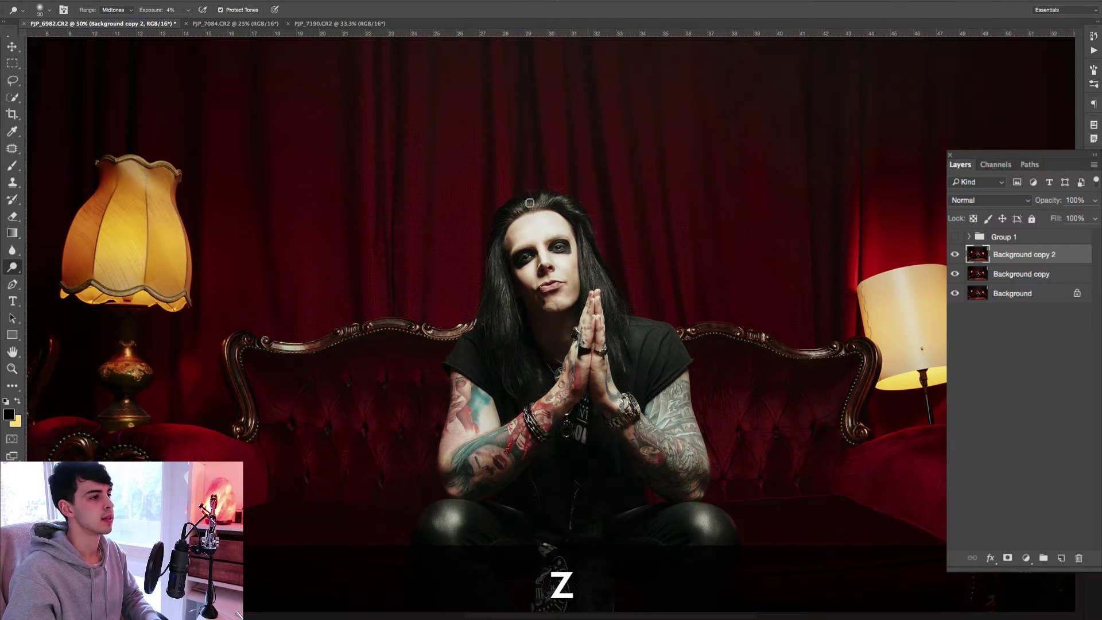
pyautogui.click(529, 203)
pyautogui.scroll(-3, 588, 219)
pyautogui.scroll(2, 588, 218)
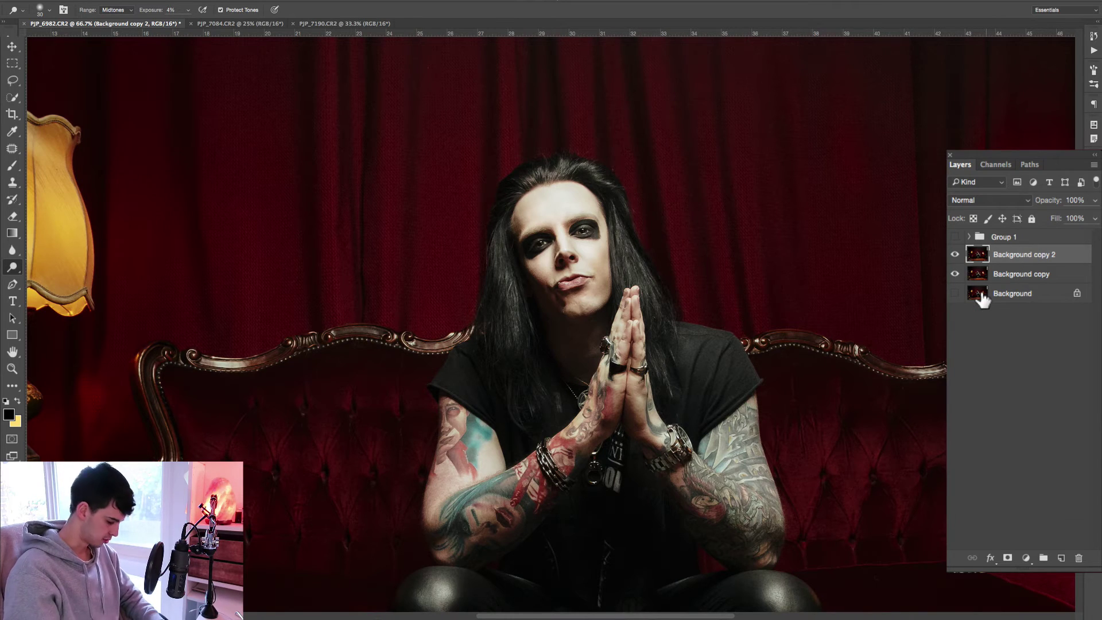
pyautogui.press('super+j')
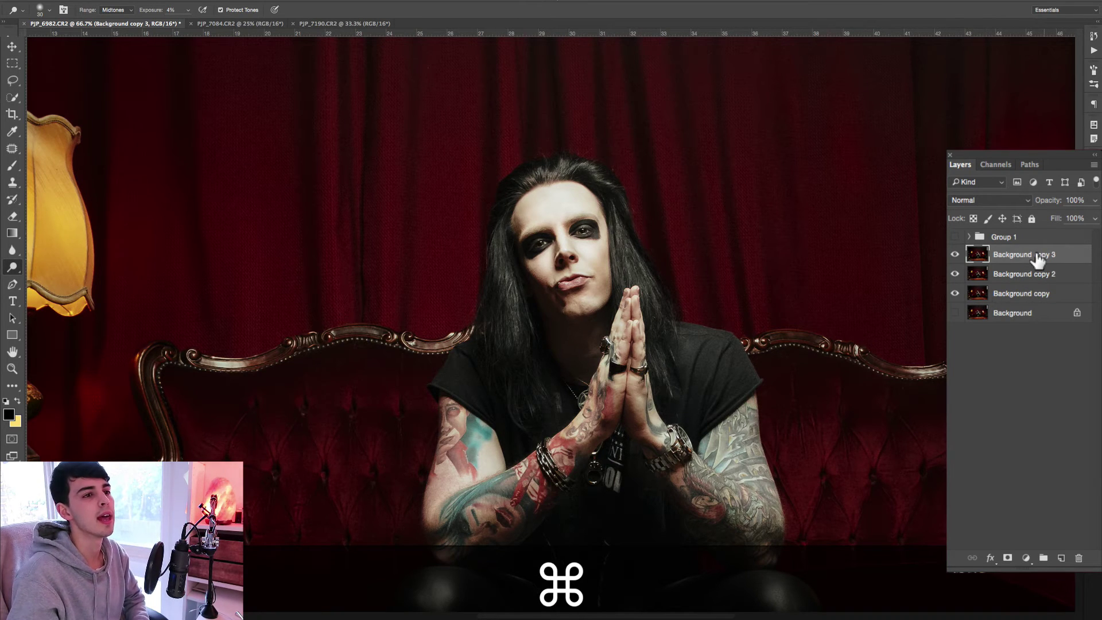
# Apply a High Pass filter with a 2.9-pixel radius to Background copy 3 and set its blend mode to Soft Light.
pyautogui.click(272, 8)
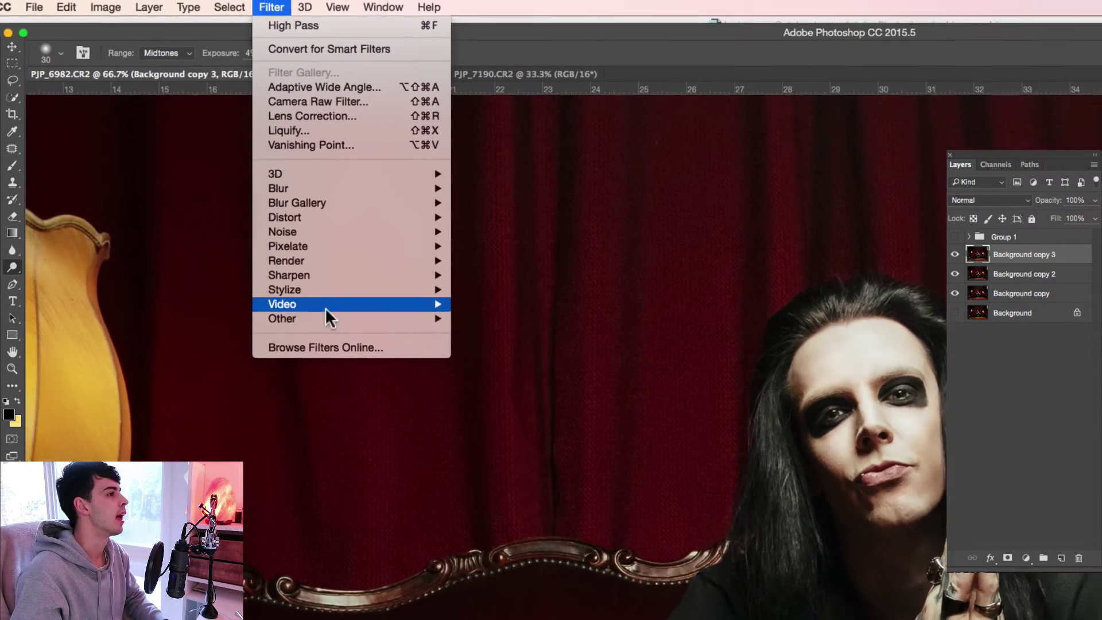
pyautogui.moveTo(275, 8)
pyautogui.moveTo(322, 322)
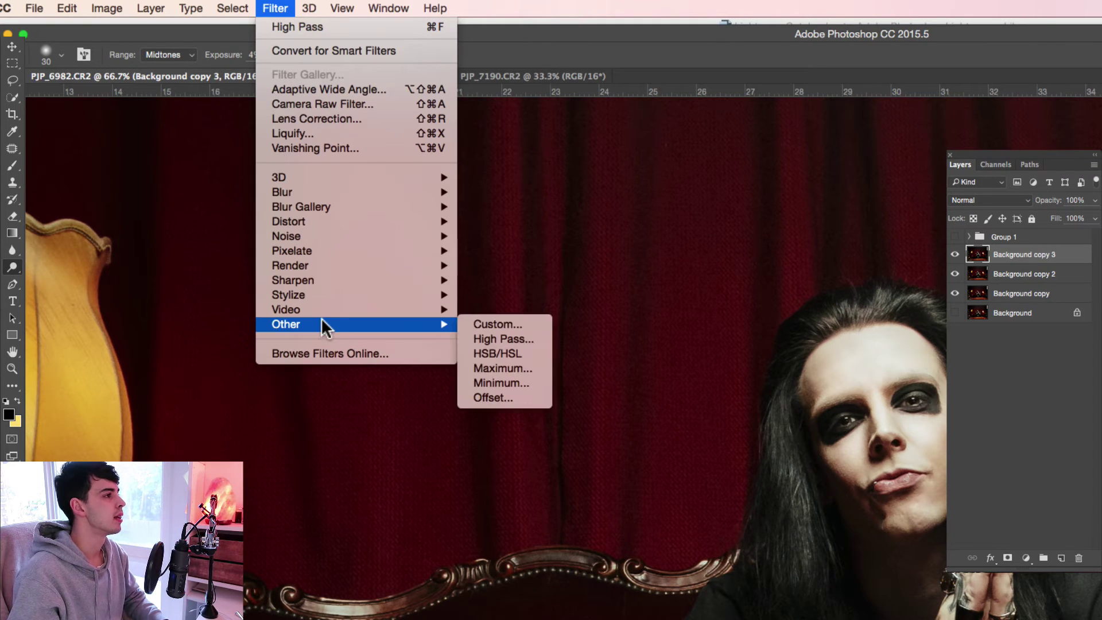
pyautogui.click(477, 338)
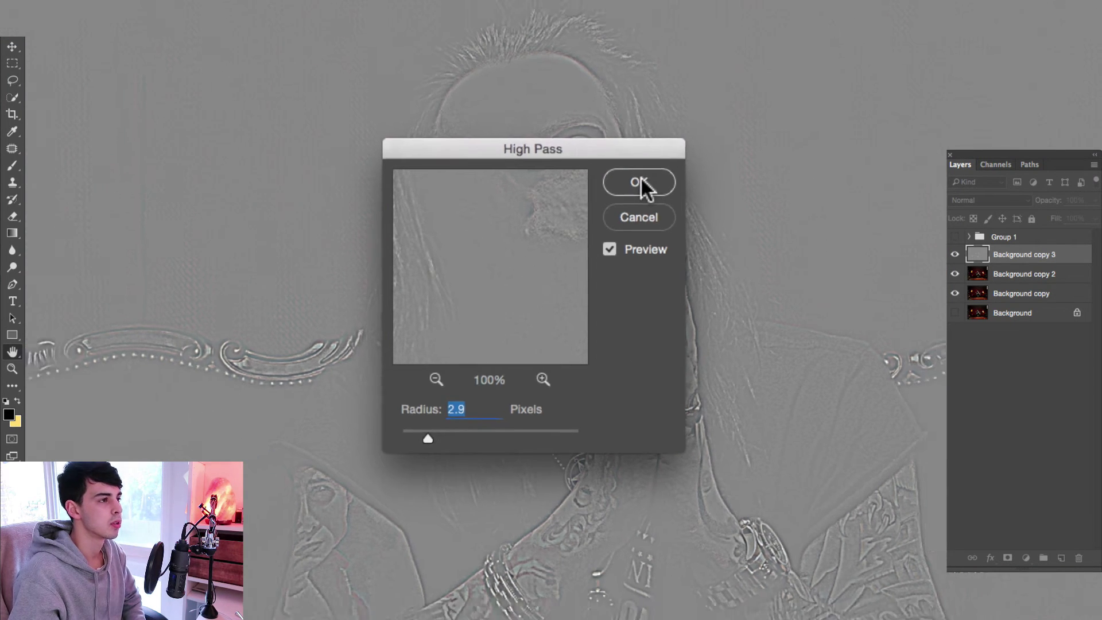
pyautogui.click(638, 182)
pyautogui.press('o')
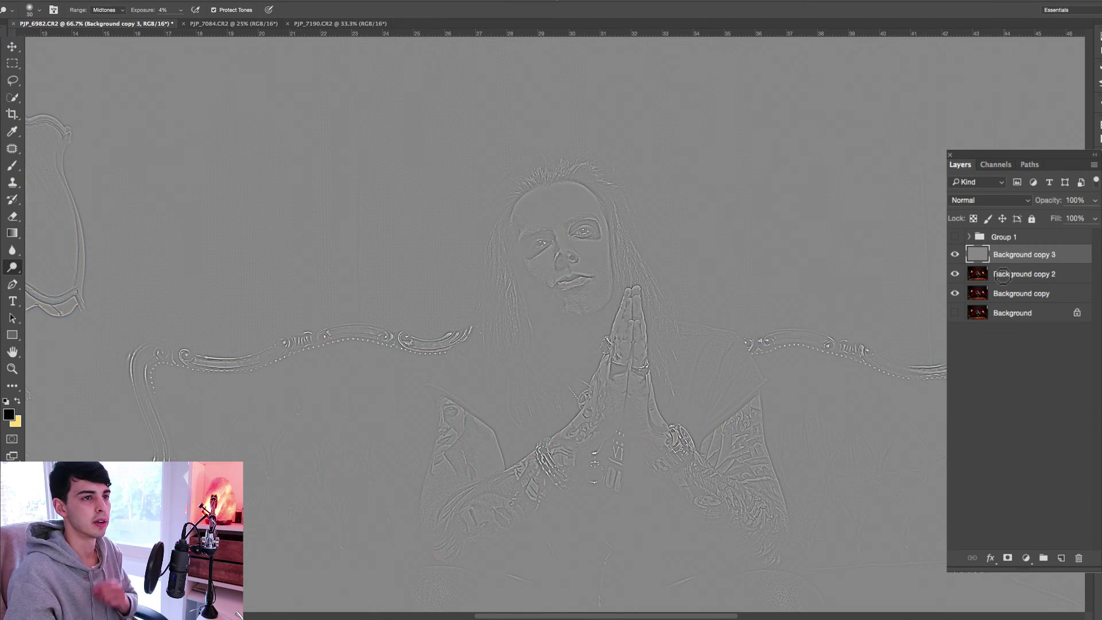
pyautogui.click(989, 202)
pyautogui.click(985, 356)
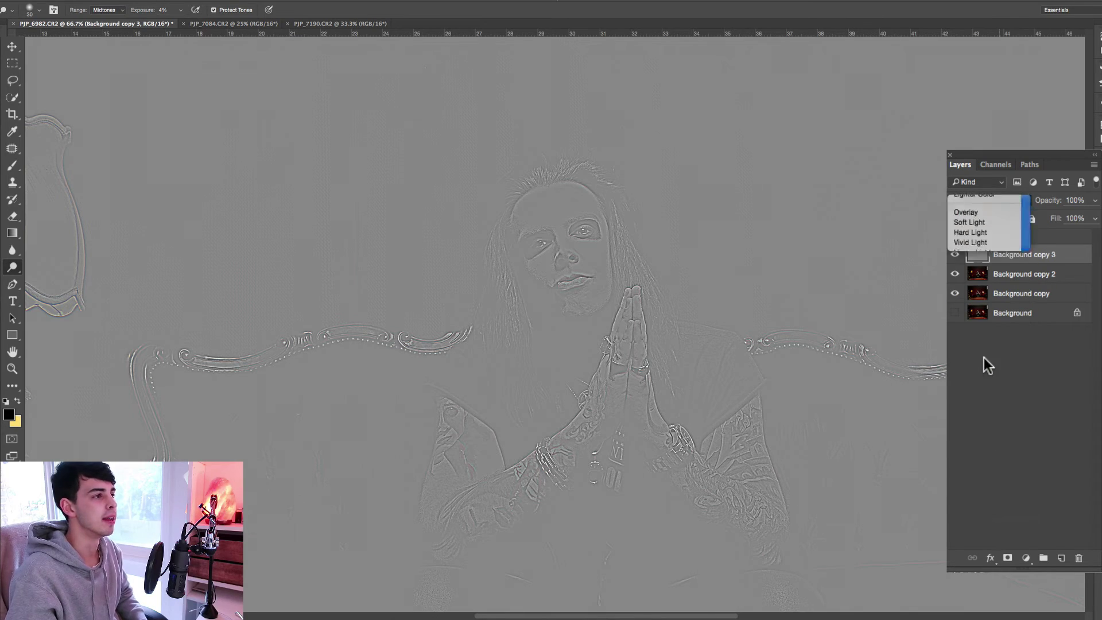
# Check the High Pass sharpening at 100% zoom by hiding and showing Background copy 3.
pyautogui.press('z')
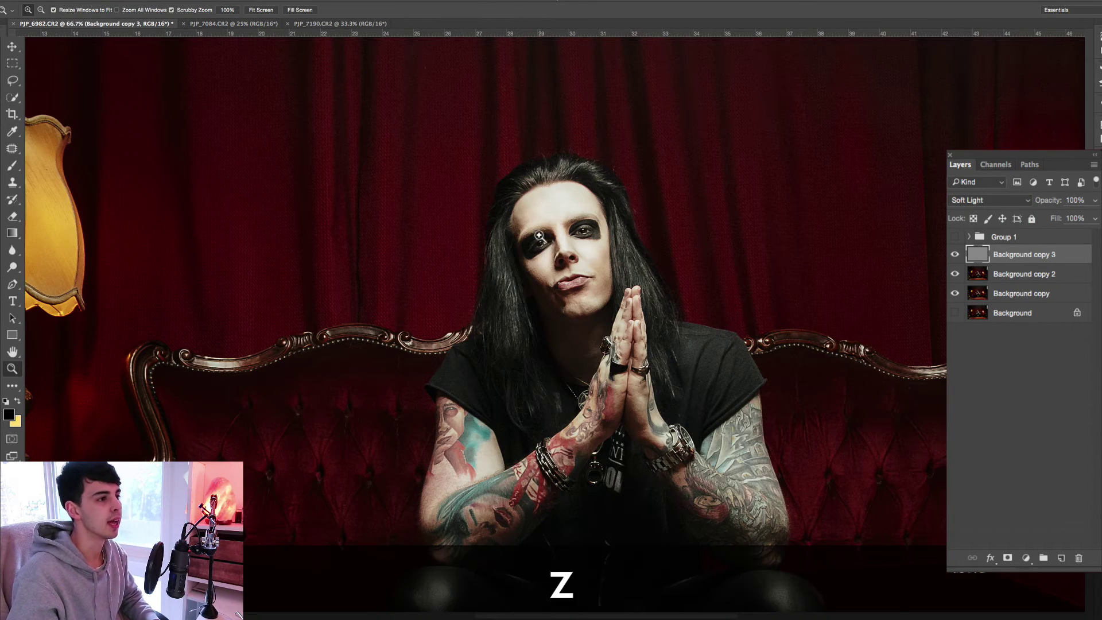
pyautogui.click(534, 230)
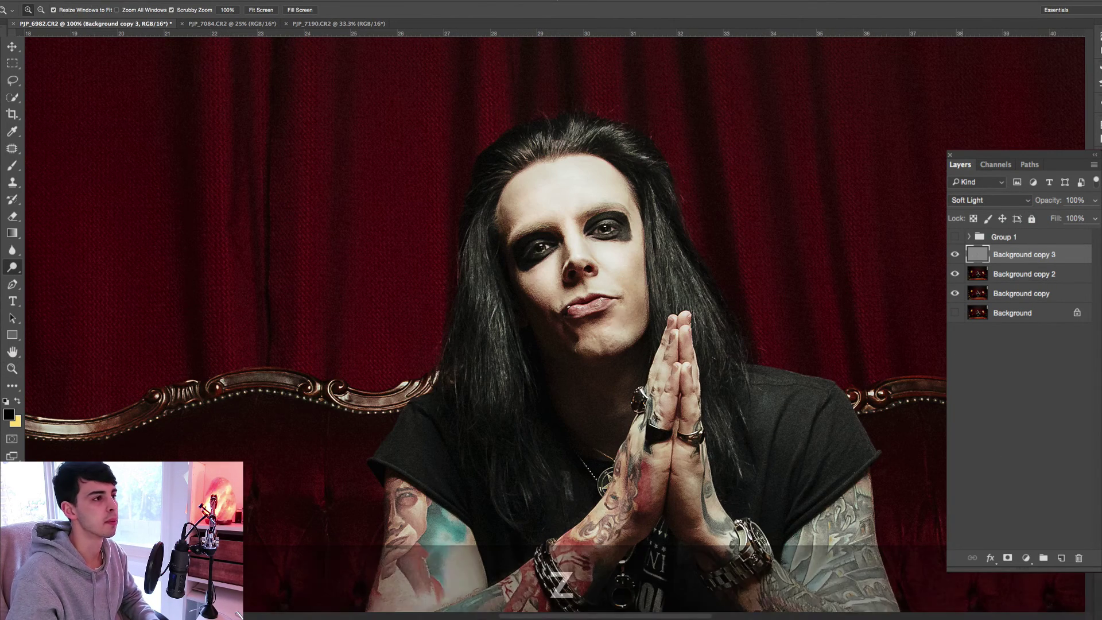
pyautogui.click(955, 254)
pyautogui.click(955, 255)
pyautogui.click(955, 254)
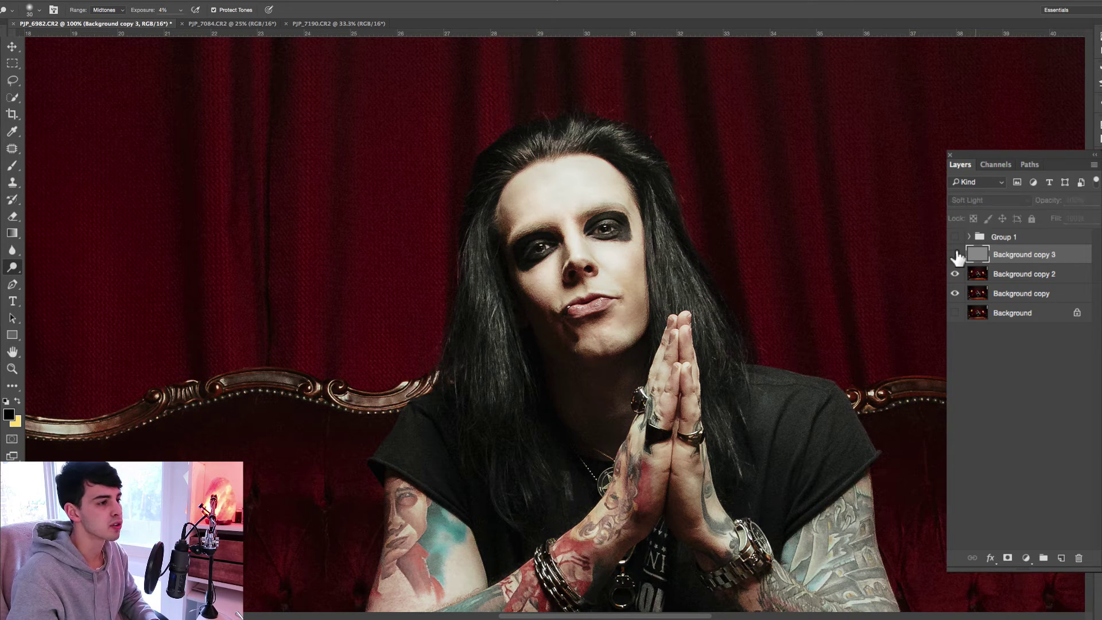
pyautogui.click(955, 255)
pyautogui.click(955, 254)
pyautogui.click(955, 254)
pyautogui.click(955, 254)
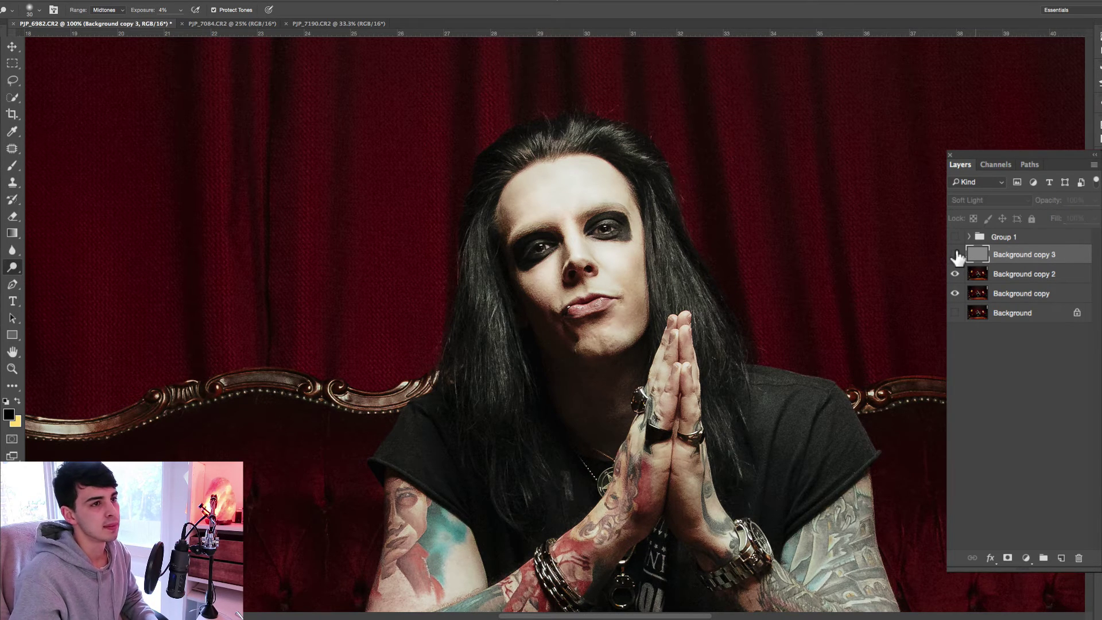
pyautogui.click(955, 254)
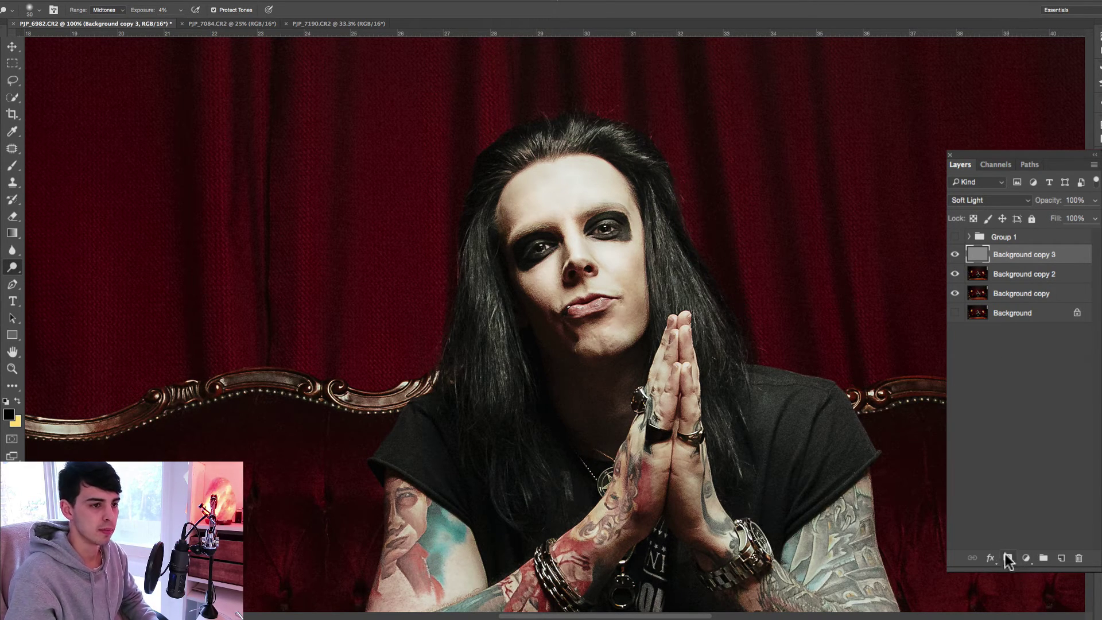
# Add a black layer mask to Background copy 3 and paint white over the eyes with a small brush at 200% zoom.
pyautogui.press('alt')
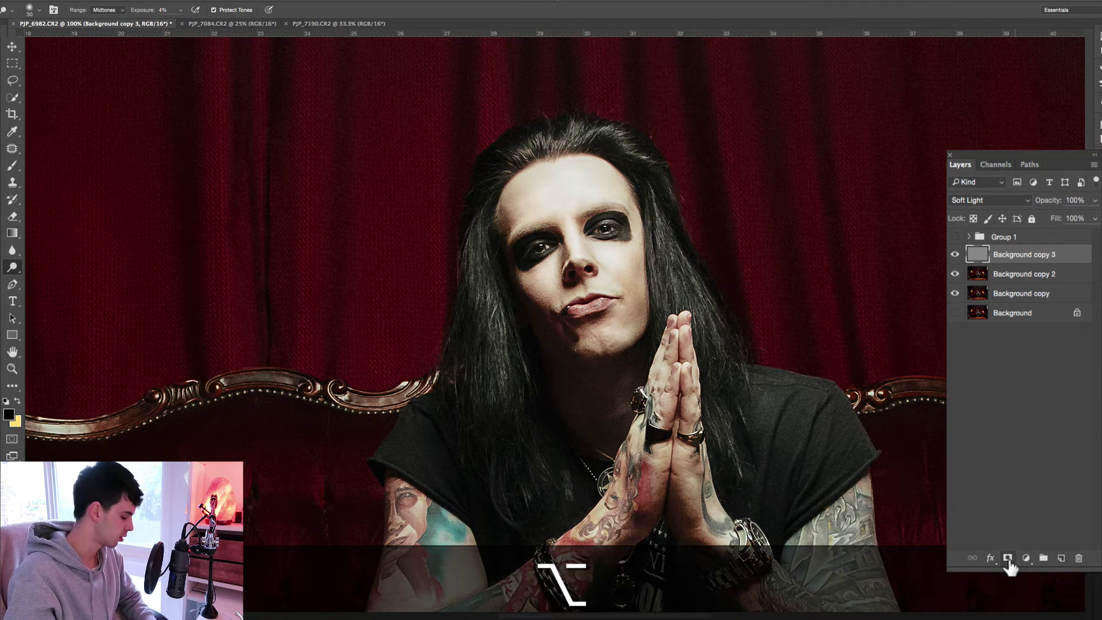
pyautogui.keyDown('alt'); pyautogui.click(1007, 560); pyautogui.keyUp('alt')
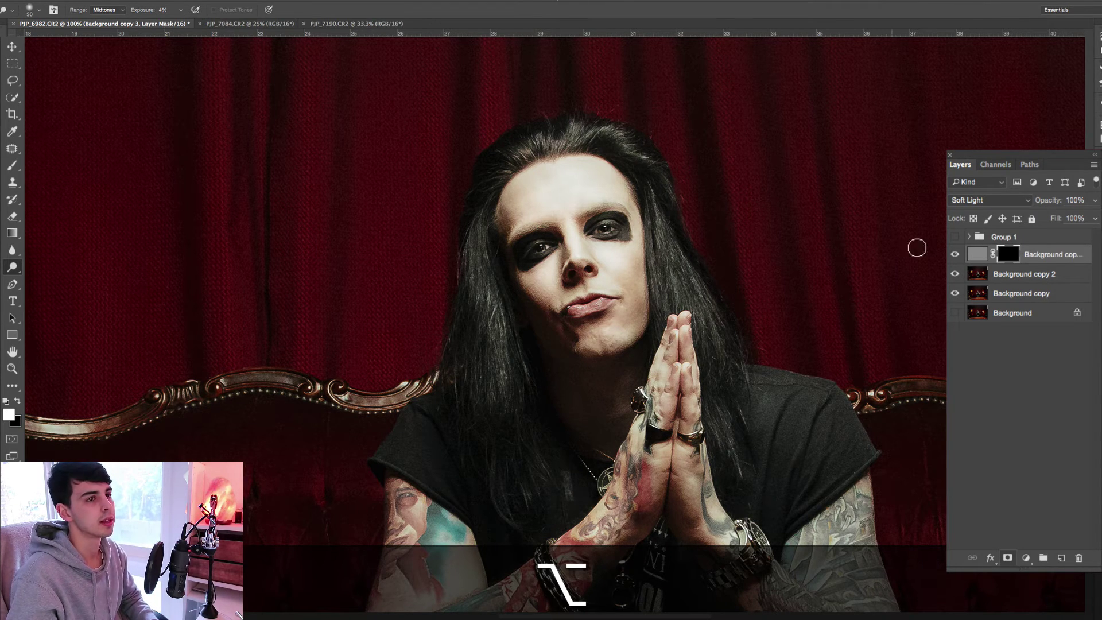
pyautogui.press('z')
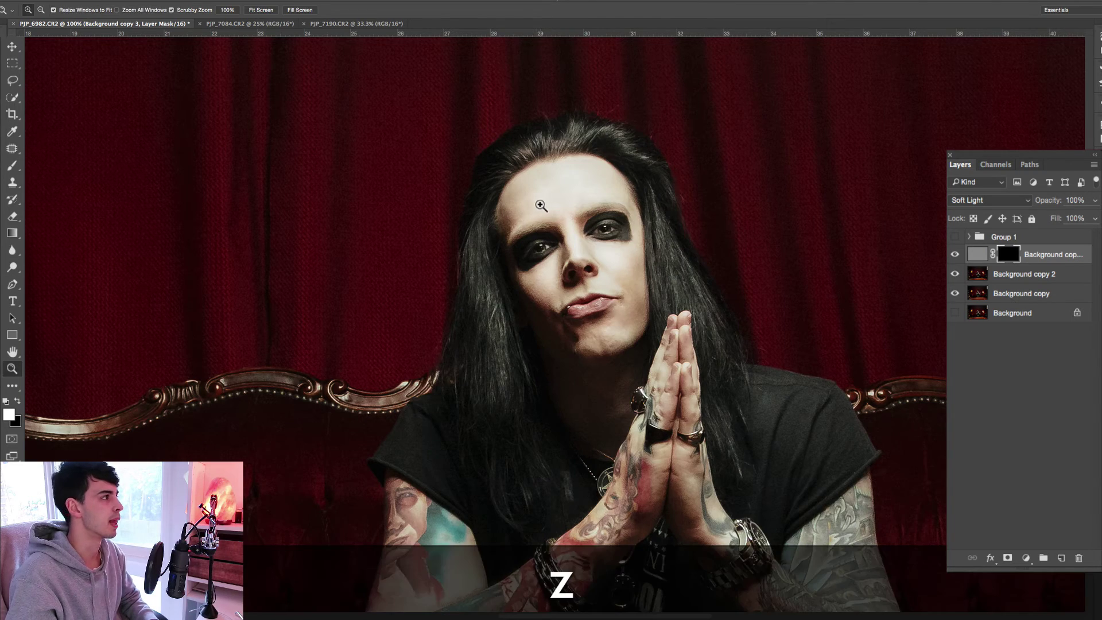
pyautogui.click(548, 261)
pyautogui.press('b')
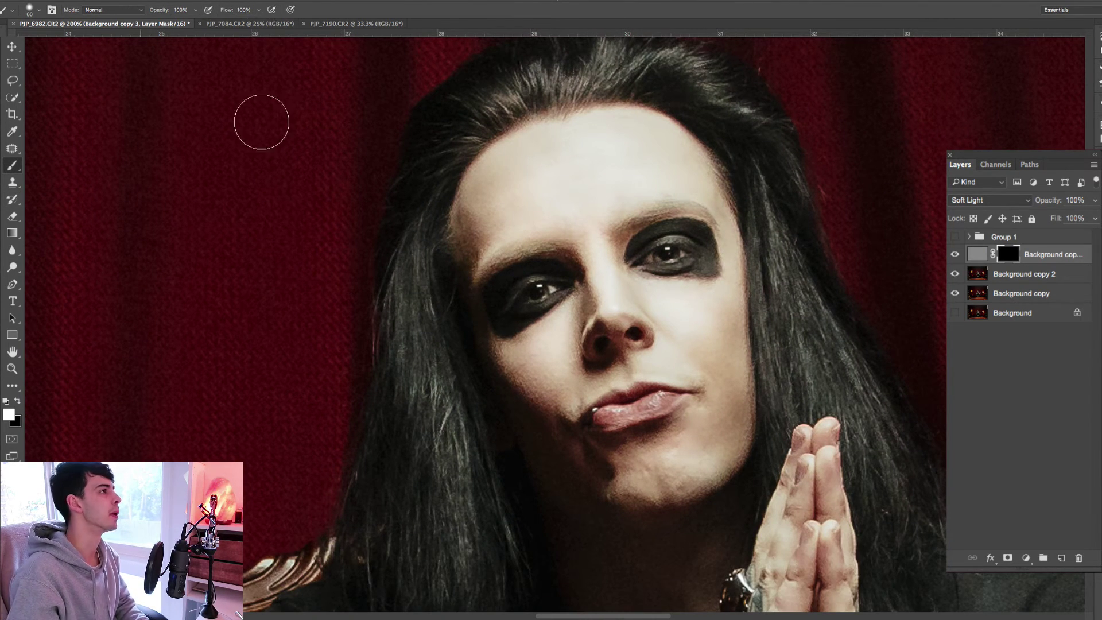
pyautogui.press('[')
pyautogui.press('[')
pyautogui.press('[')
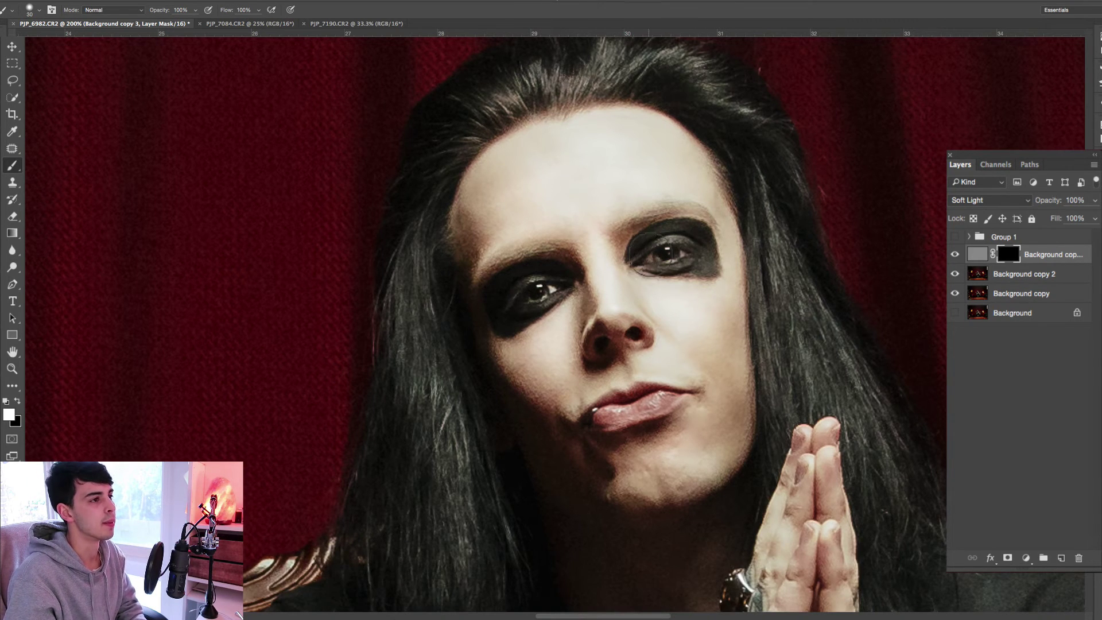
# Compare the eye area with the masked sharpening layer hidden and shown.
pyautogui.click(955, 254)
pyautogui.click(955, 254)
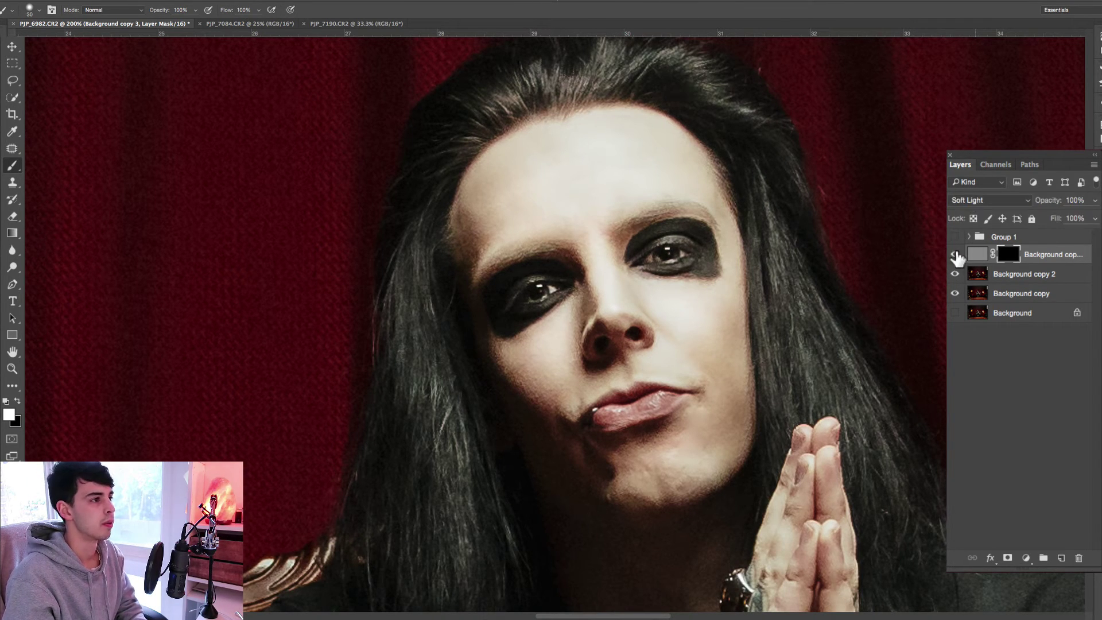
pyautogui.click(955, 254)
pyautogui.click(955, 254)
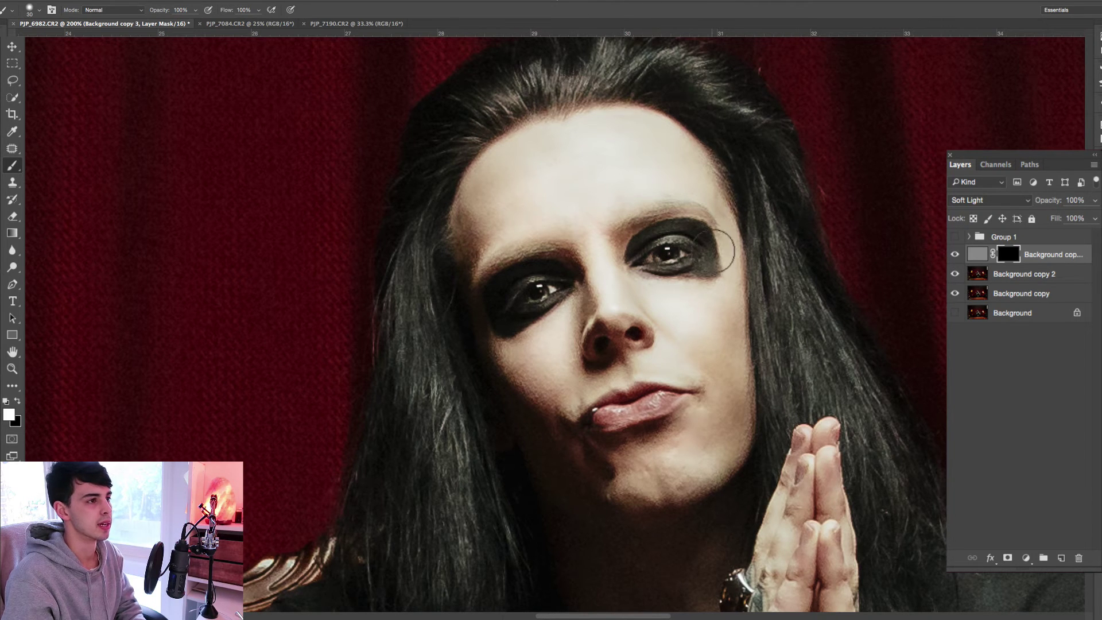
pyautogui.click(955, 274)
pyautogui.click(955, 254)
pyautogui.click(954, 254)
pyautogui.click(955, 254)
pyautogui.click(955, 254)
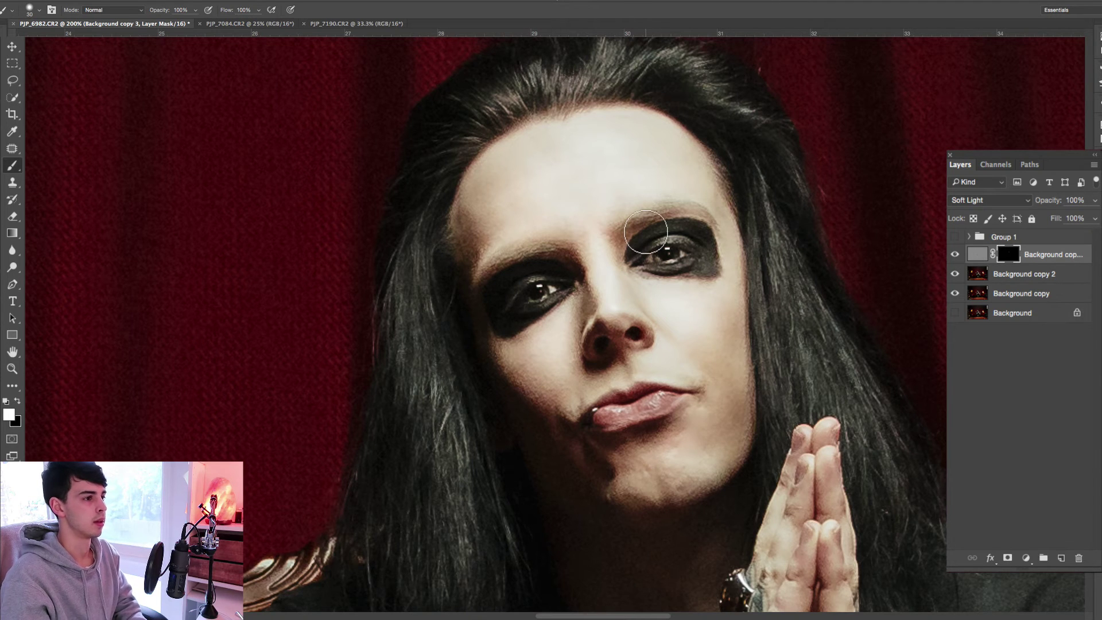
# Paint white on the mask over the lips and the rings on the hands, enlarging the brush for the rings.
pyautogui.press('[')
pyautogui.press('[')
pyautogui.scroll(-3, 531, 387)
pyautogui.press(']')
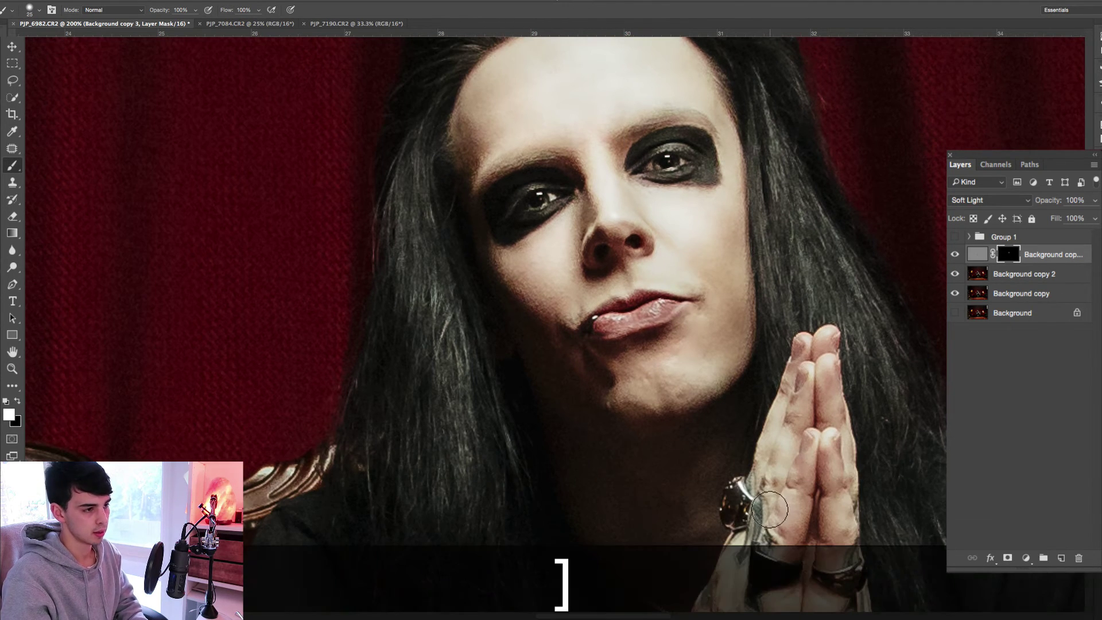
pyautogui.scroll(-3, 746, 509)
pyautogui.press(']')
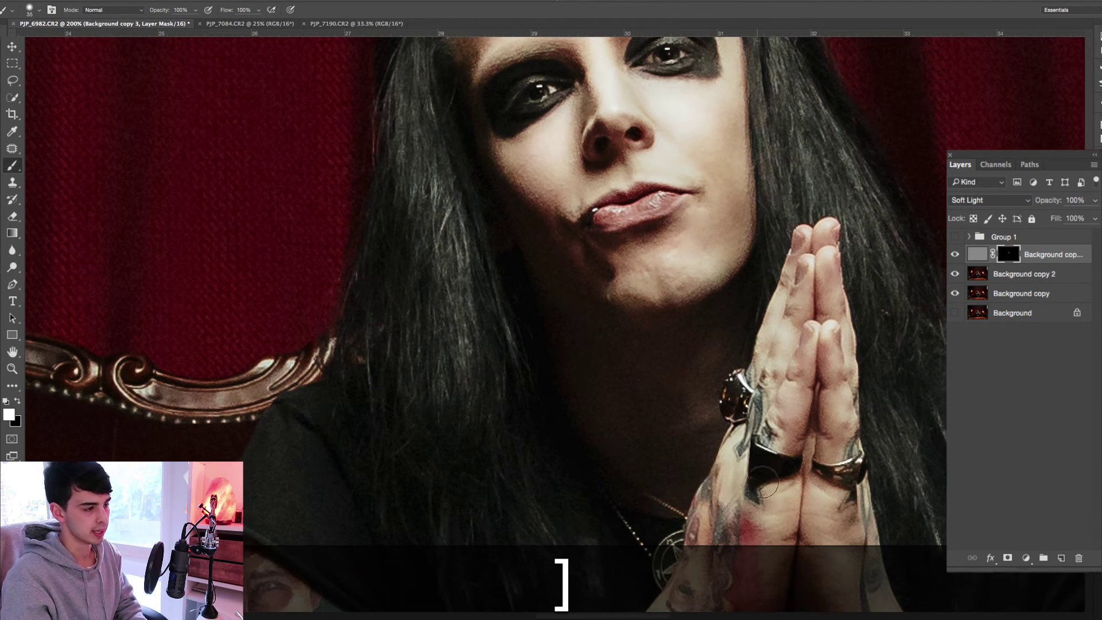
# Reveal the sharpening on the hands, necklace, bracelets and the red and teal tattooed arm at 100% zoom with a larger brush.
pyautogui.press('z')
pyautogui.keyDown('alt'); pyautogui.click(739, 433); pyautogui.keyUp('alt')
pyautogui.scroll(-2, 740, 433)
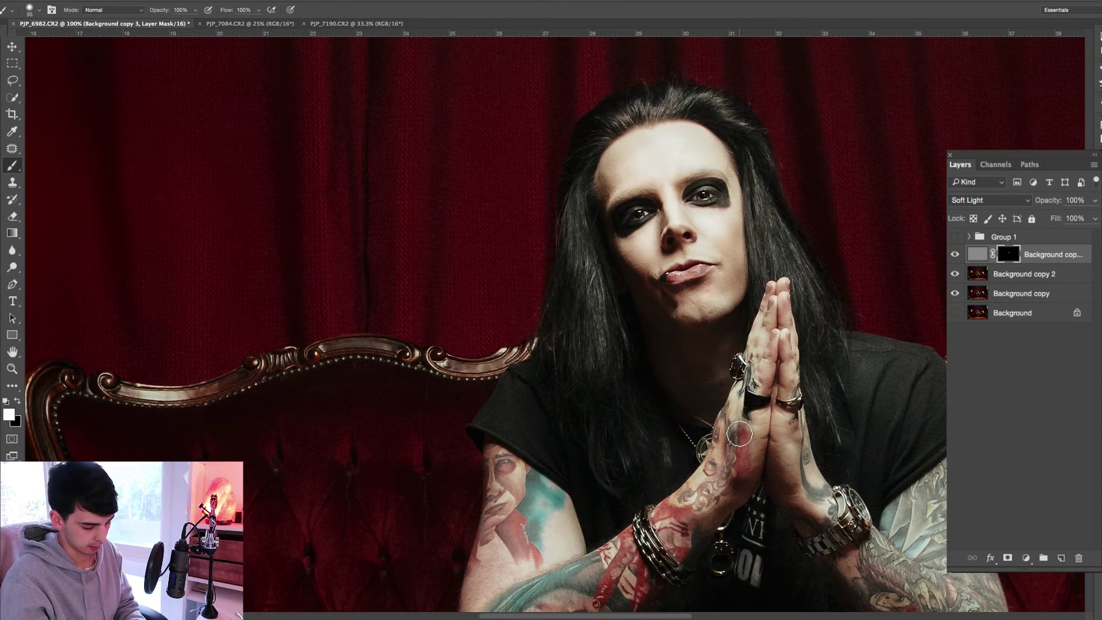
pyautogui.press(']')
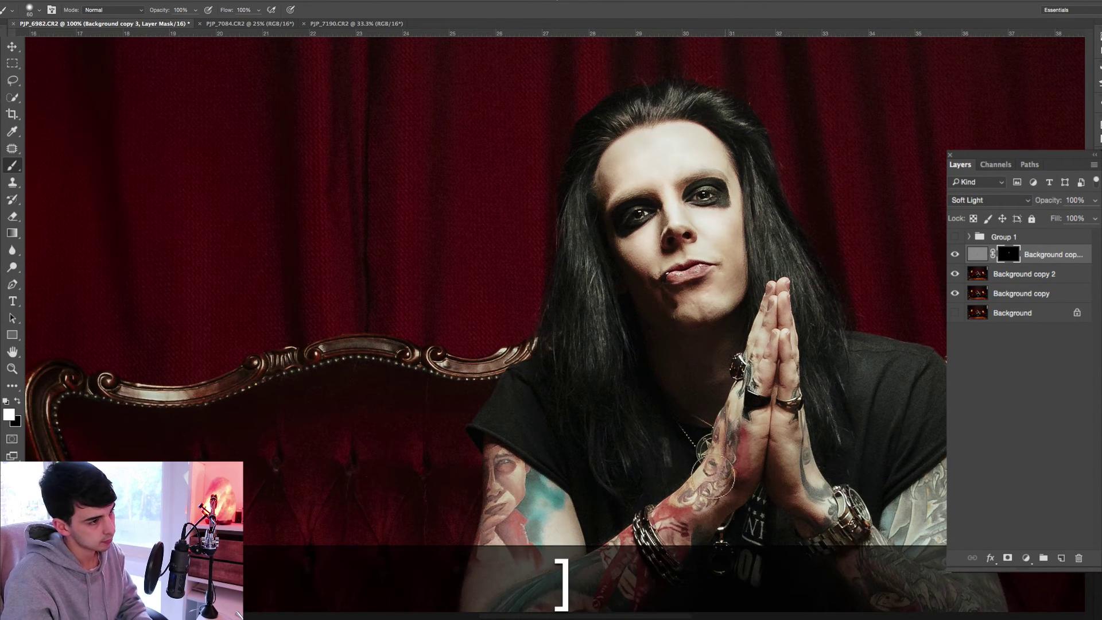
pyautogui.scroll(-3, 503, 365)
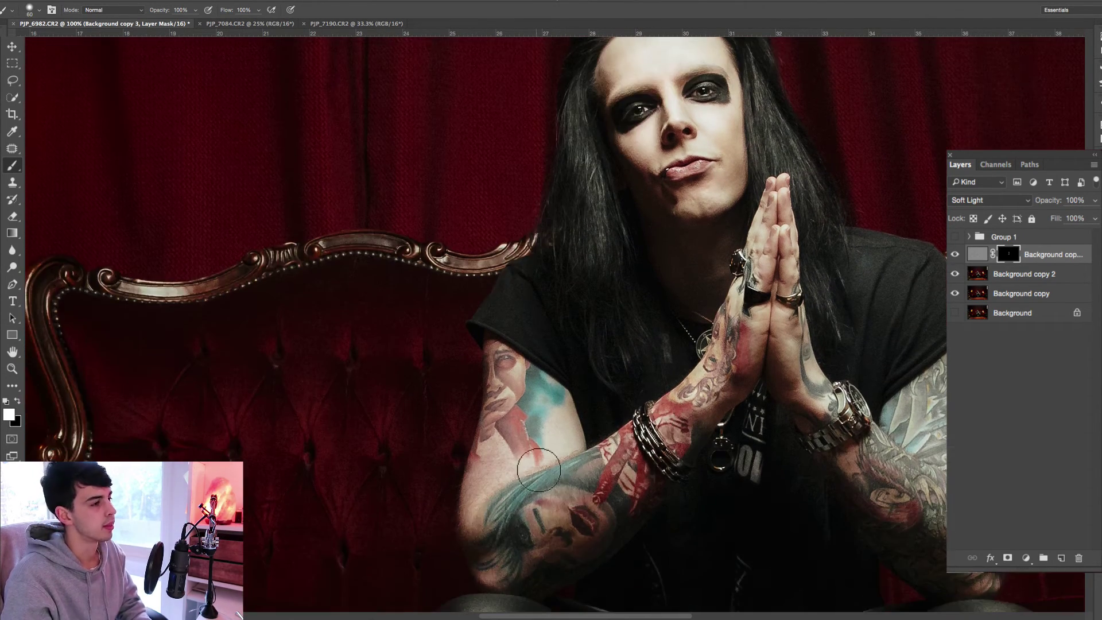
pyautogui.press(']')
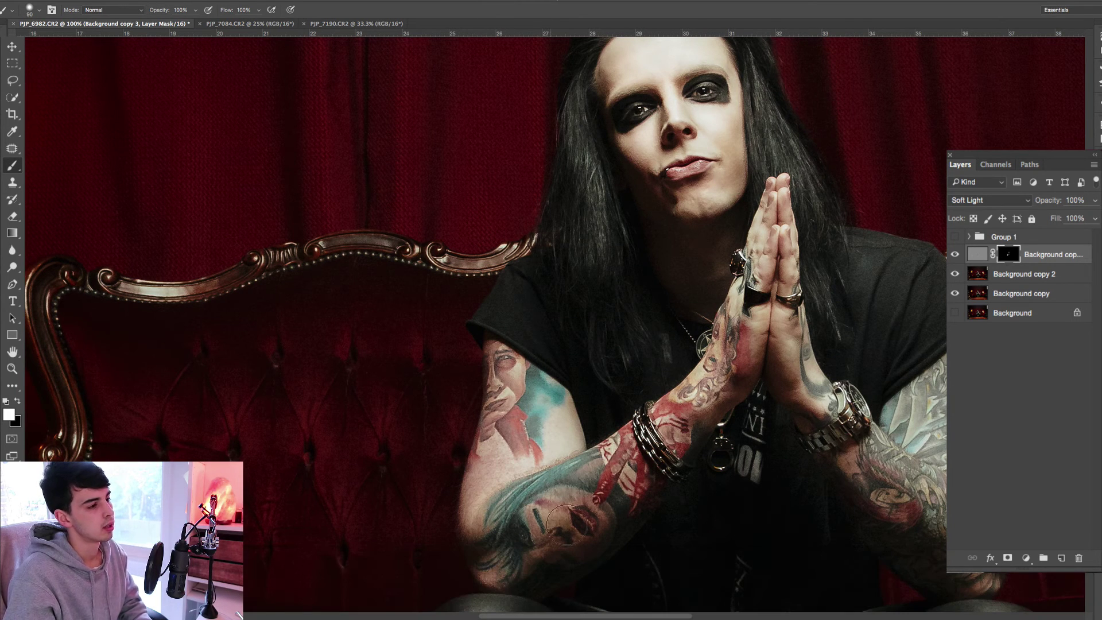
pyautogui.press('[')
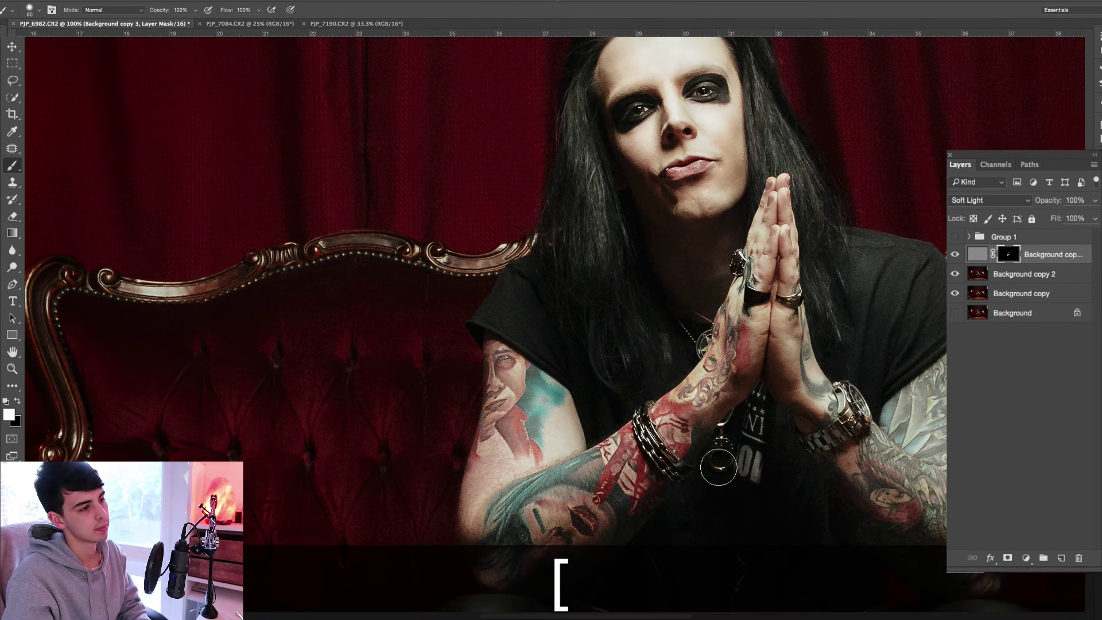
# Paint the sharpening into the long hair on both sides of the face, adjusting the brush size to fit.
pyautogui.scroll(1, 645, 360)
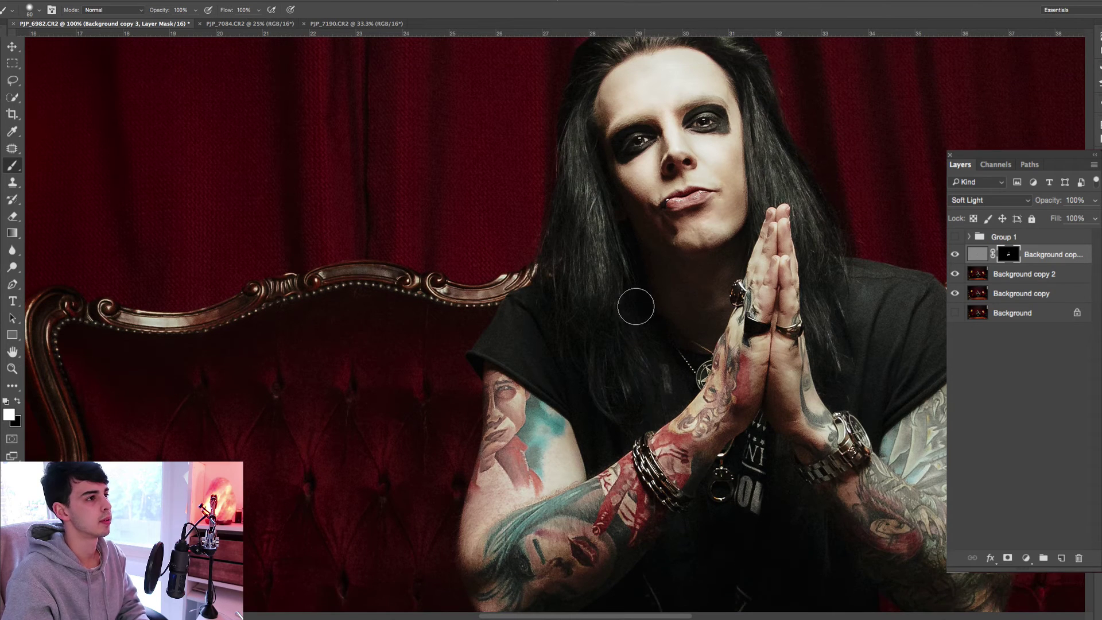
pyautogui.press(']')
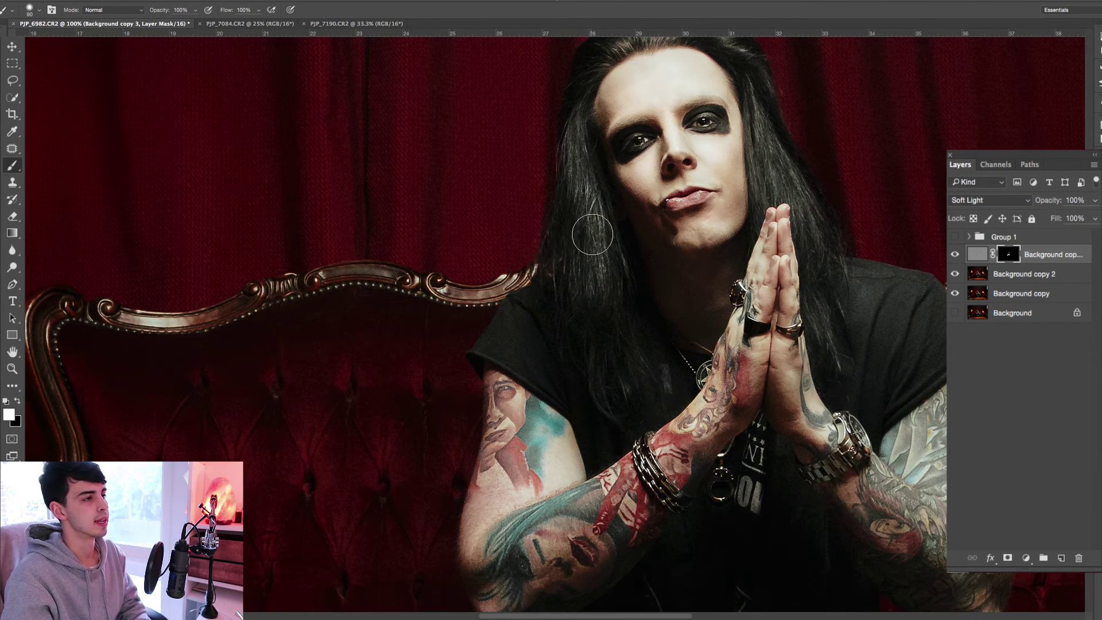
pyautogui.scroll(1, 586, 239)
pyautogui.press('[')
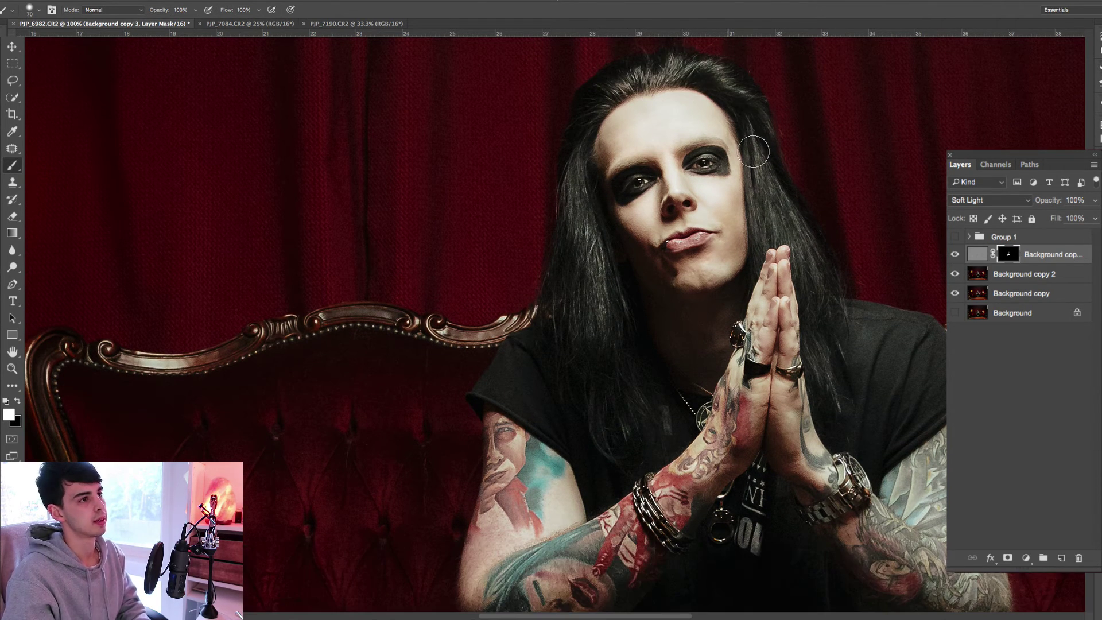
pyautogui.press('[')
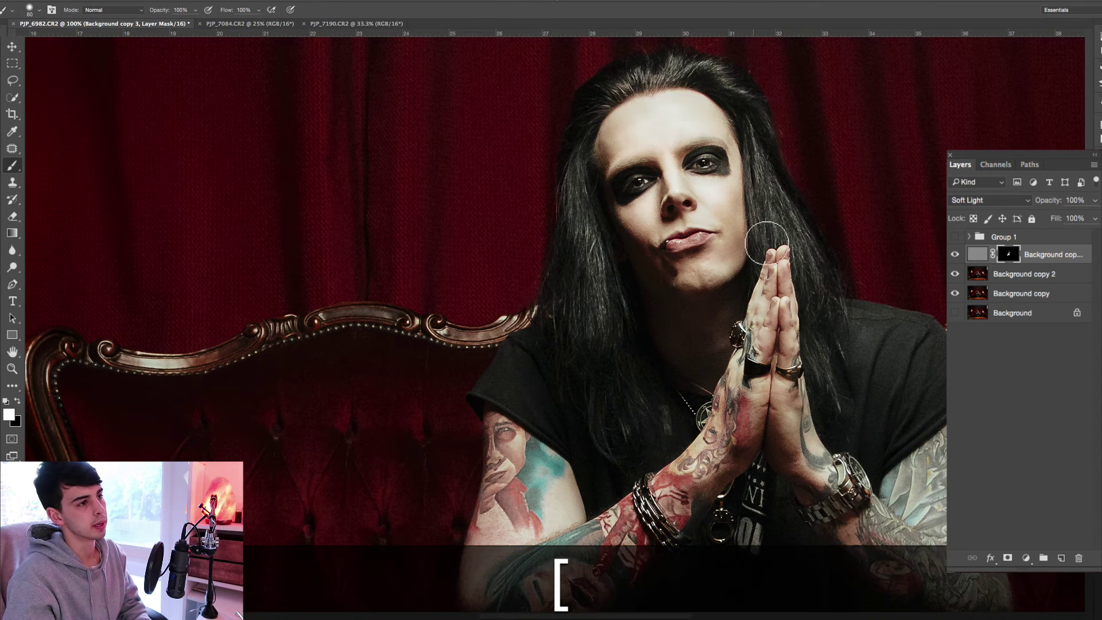
# Reveal the sharpening on the wristwatch and the grey tattooed arm, enlarging the brush to 175 pixels.
pyautogui.scroll(-1, 794, 391)
pyautogui.press(']')
pyautogui.press(']')
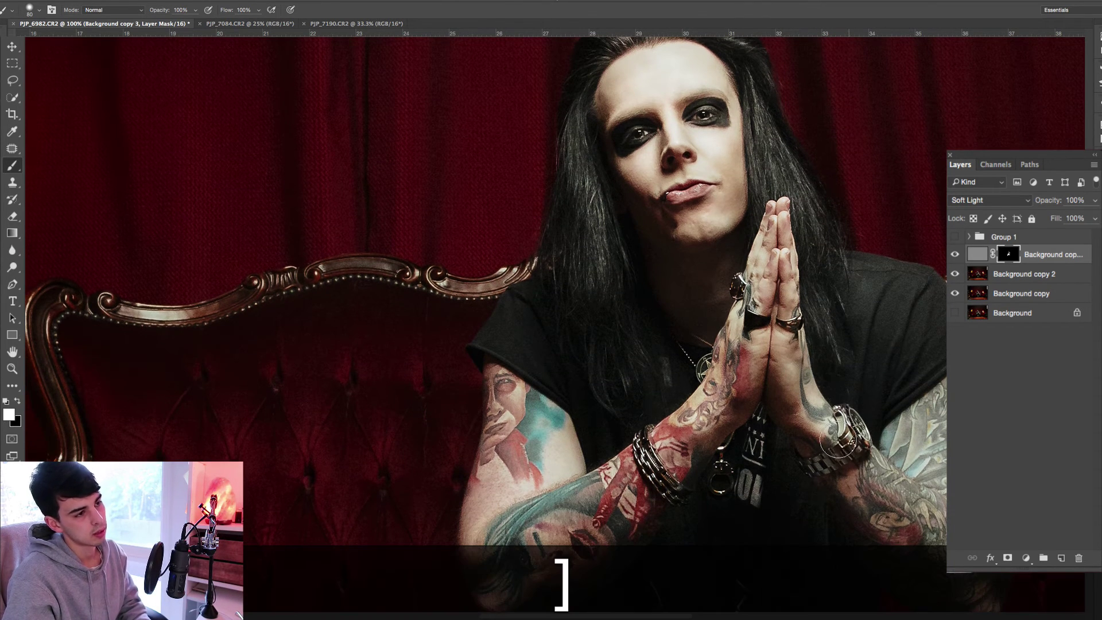
pyautogui.hscroll(3, 853, 441)
pyautogui.press(']')
pyautogui.press(']')
pyautogui.press(']')
pyautogui.press(']')
pyautogui.press(']')
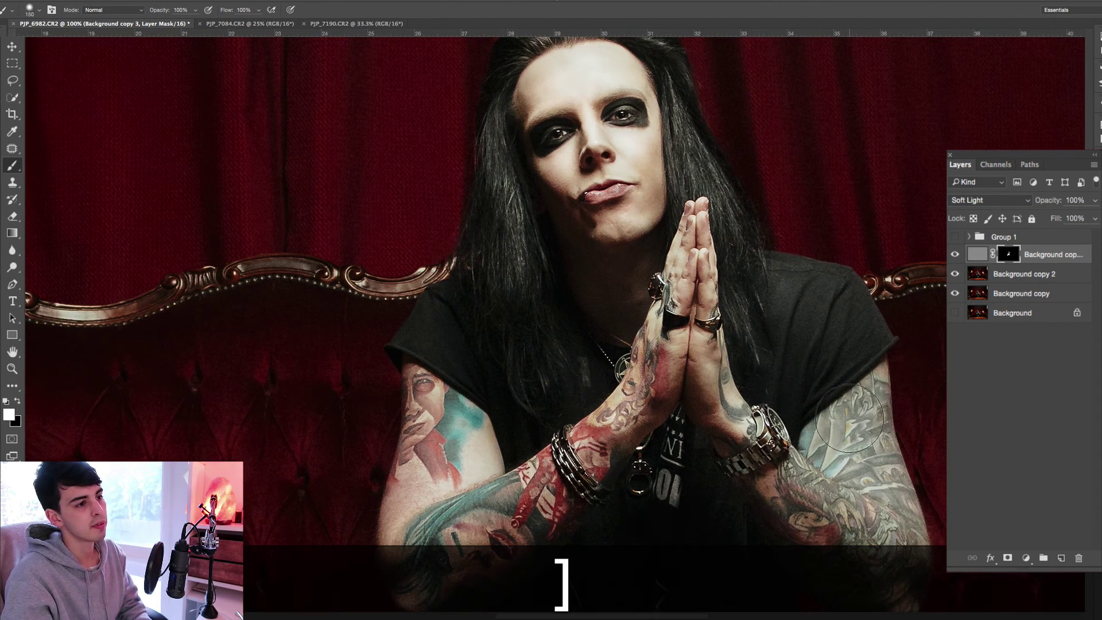
pyautogui.scroll(-2, 863, 445)
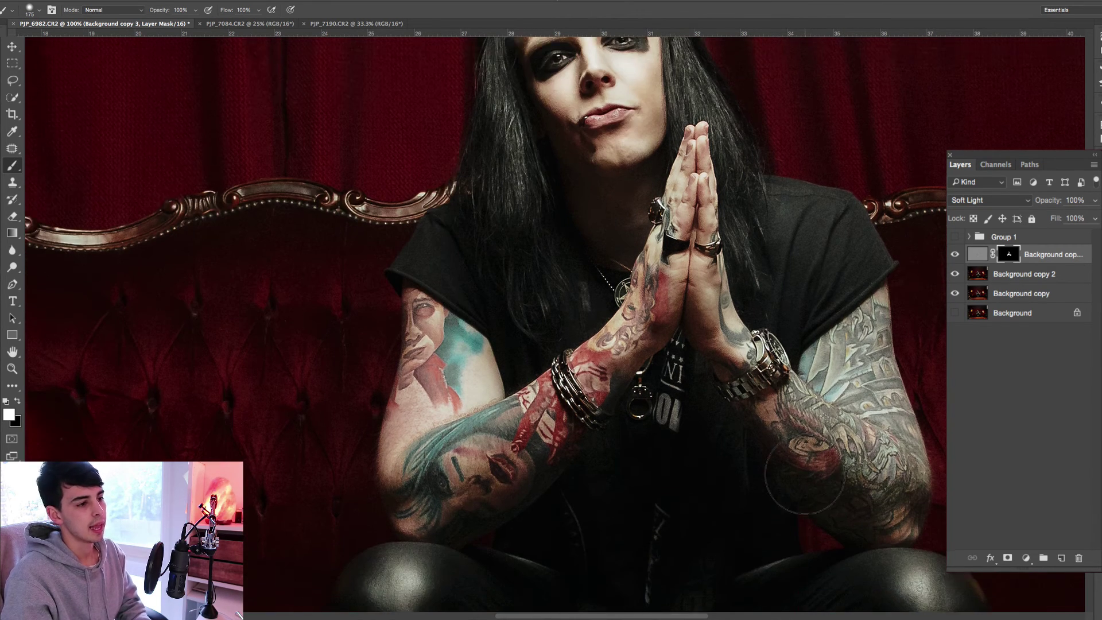
# Paint white on the mask over the leather trousers and the hanging printed scarf with a 200-pixel brush.
pyautogui.scroll(-3, 859, 454)
pyautogui.press(']')
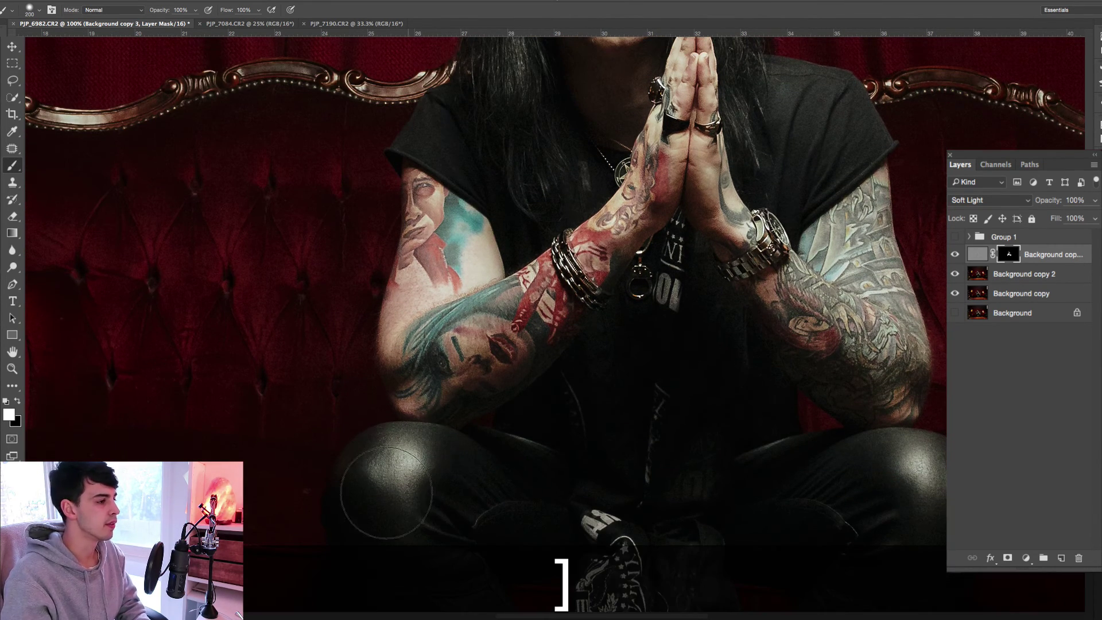
pyautogui.scroll(-3, 782, 438)
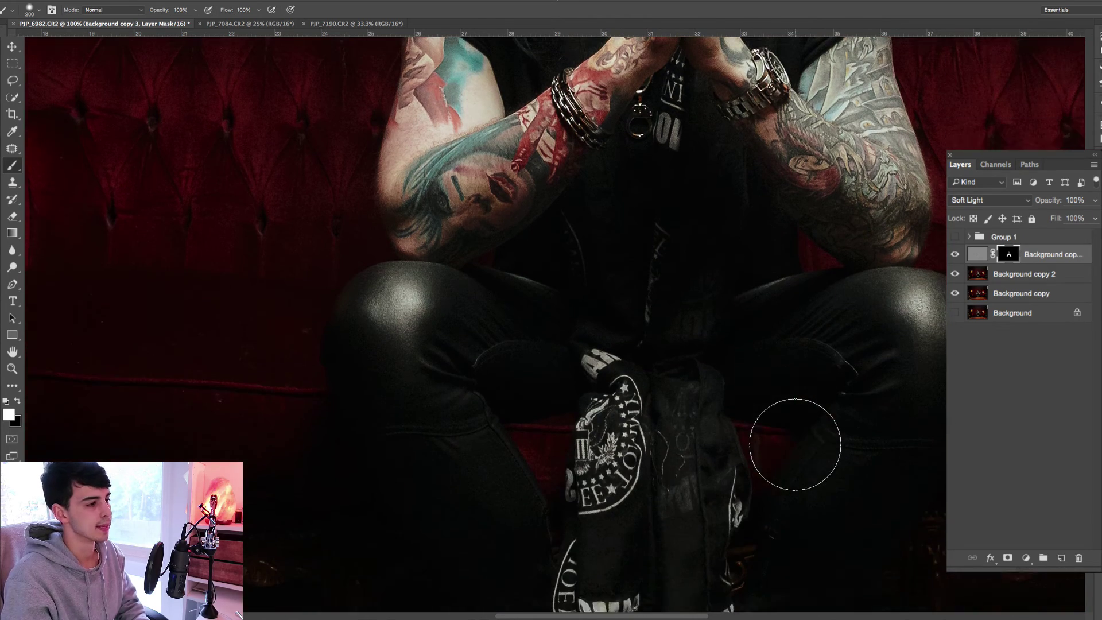
pyautogui.scroll(-5, 614, 438)
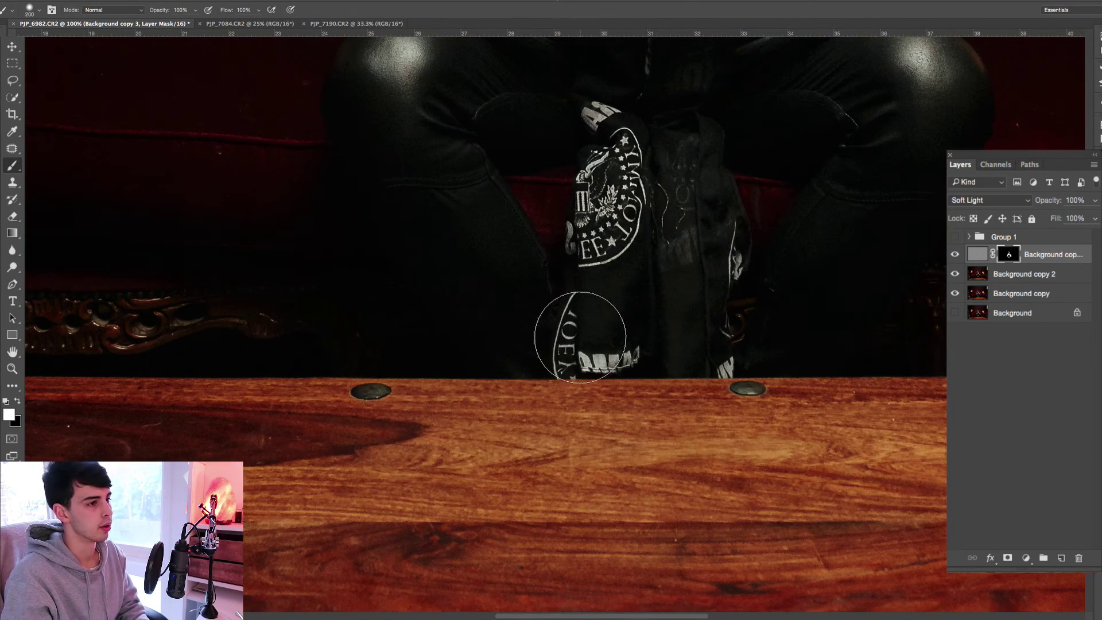
# Reveal the sharpening along the sofa's carved wooden frame at 50% zoom with a reduced white brush.
pyautogui.press('z')
pyautogui.keyDown('alt'); pyautogui.click(674, 167); pyautogui.keyUp('alt')
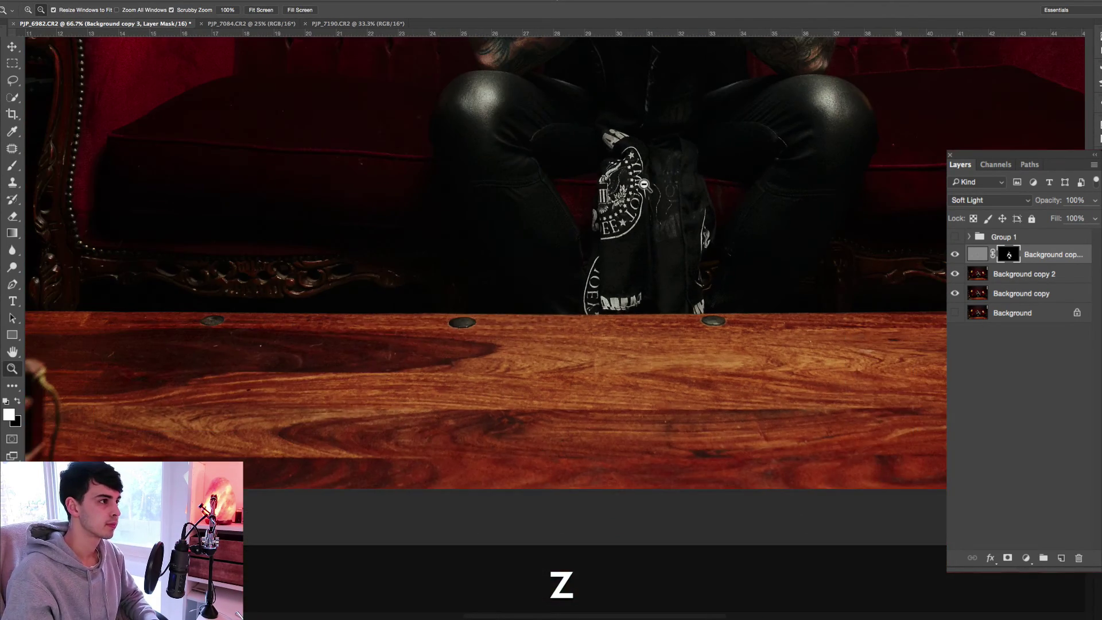
pyautogui.keyDown('alt'); pyautogui.click(674, 167); pyautogui.keyUp('alt')
pyautogui.keyDown('alt'); pyautogui.click(675, 167); pyautogui.keyUp('alt')
pyautogui.press('b')
pyautogui.press('z')
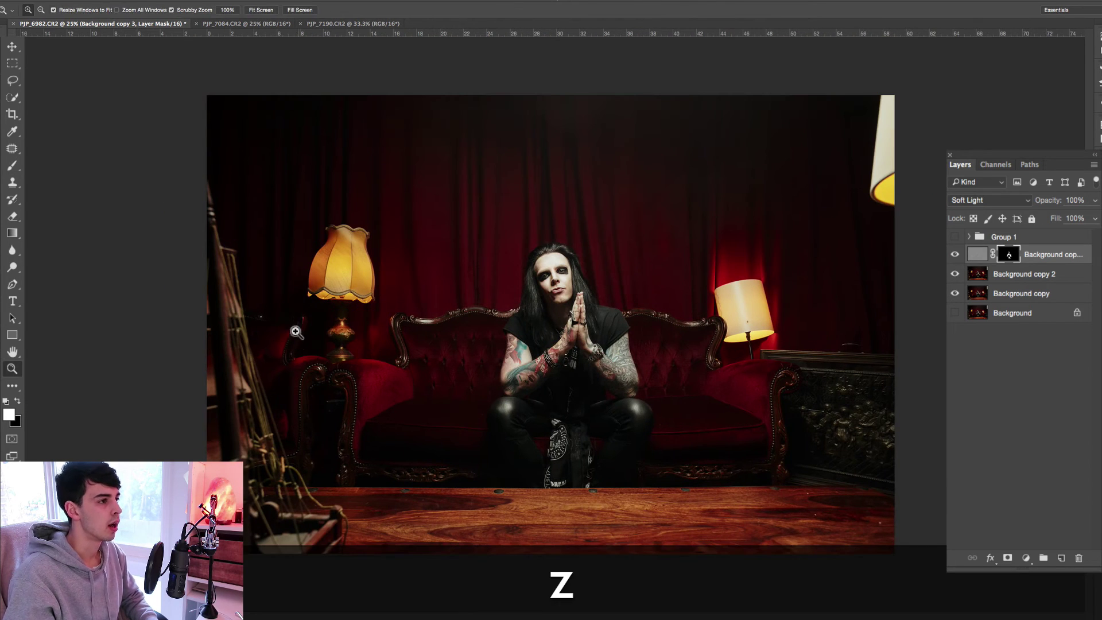
pyautogui.click(299, 331)
pyautogui.click(408, 323)
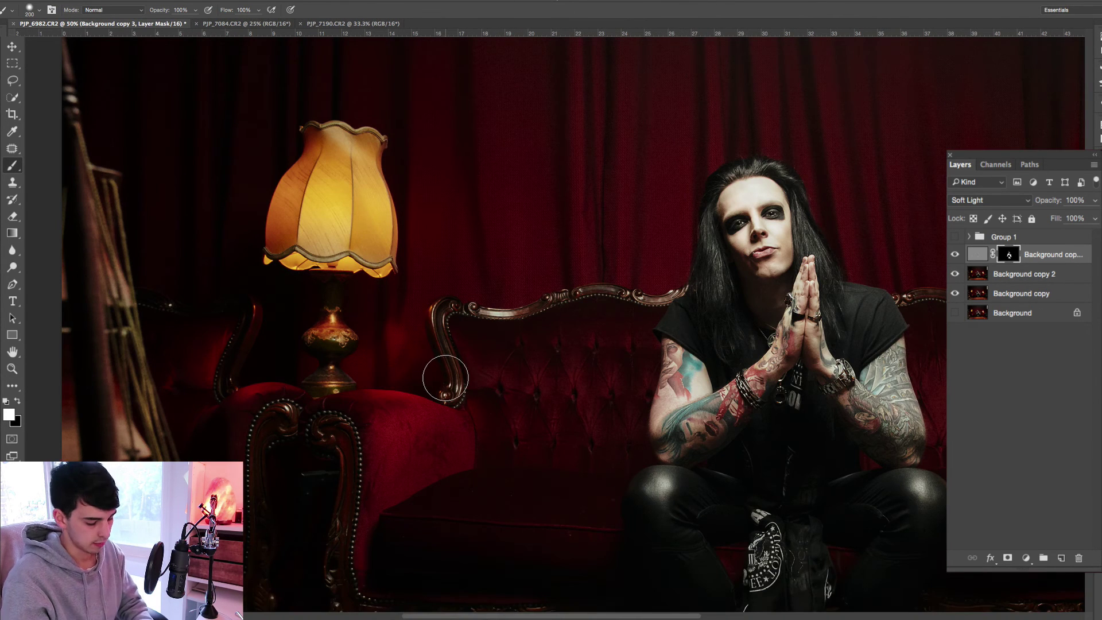
pyautogui.press('[')
pyautogui.press('[')
pyautogui.press('[')
pyautogui.press('[')
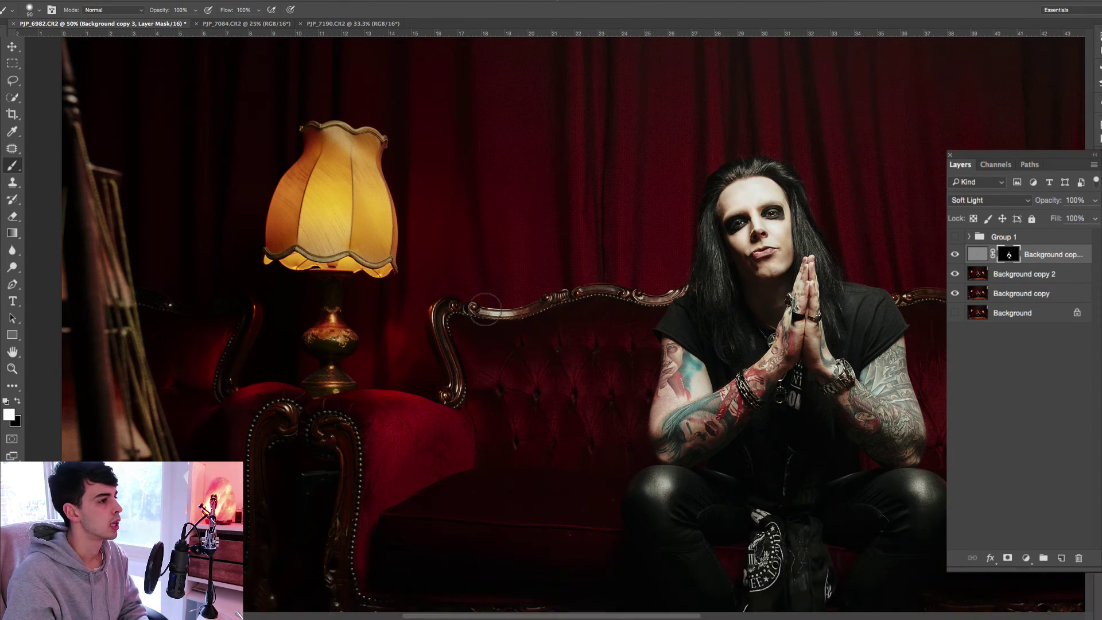
pyautogui.hscroll(5, 651, 299)
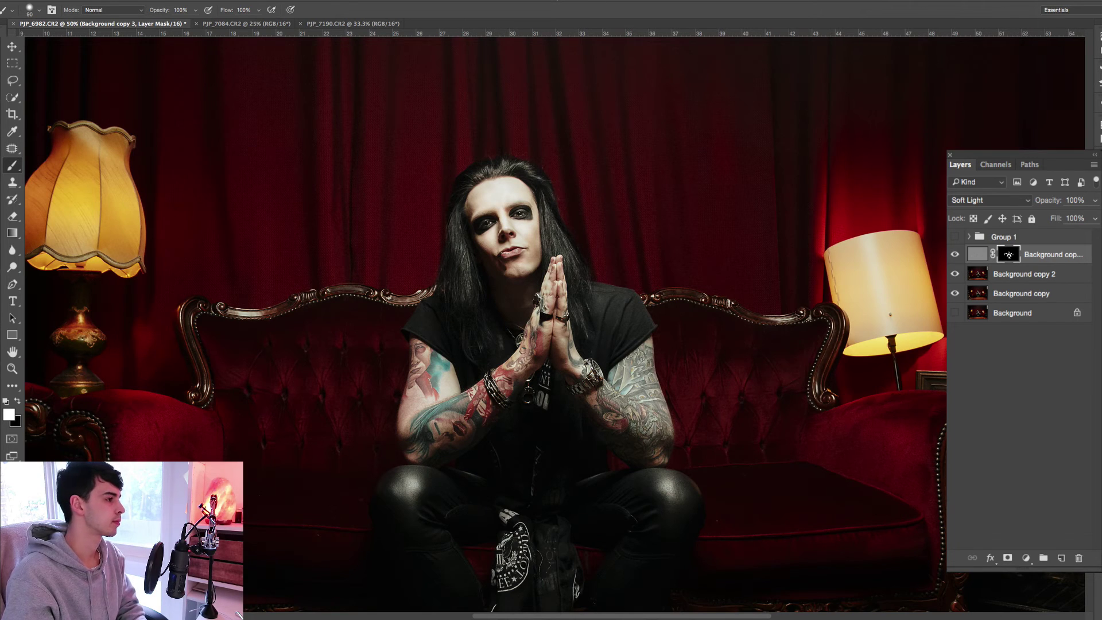
# Enlarge the mask brush to 150 pixels for the ornate lamp base and the sofa's carved, studded arms.
pyautogui.hscroll(-5, 106, 421)
pyautogui.press(']')
pyautogui.press(']')
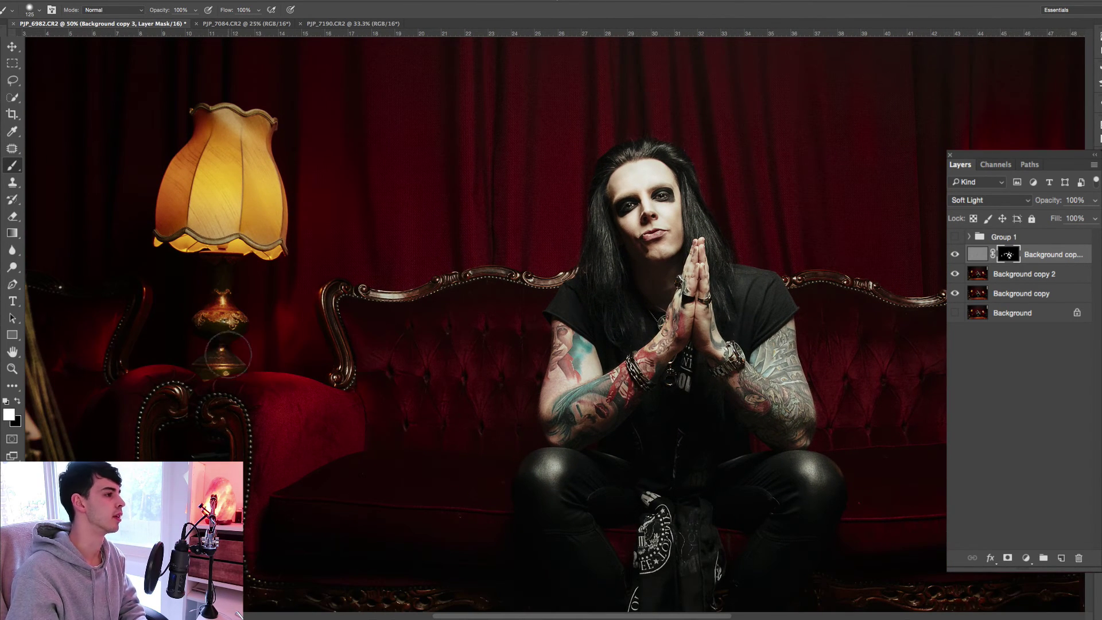
pyautogui.hscroll(3, 750, 509)
pyautogui.press(']')
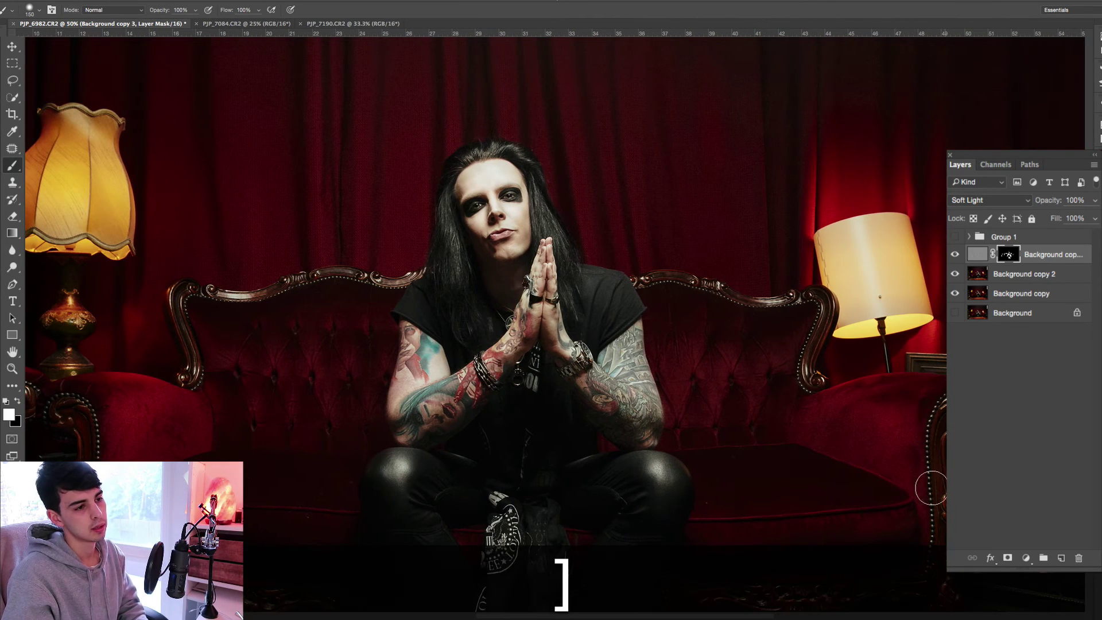
# Compare the retouched portrait with the original Background layer shown alone at 66.7% zoom.
pyautogui.press('z')
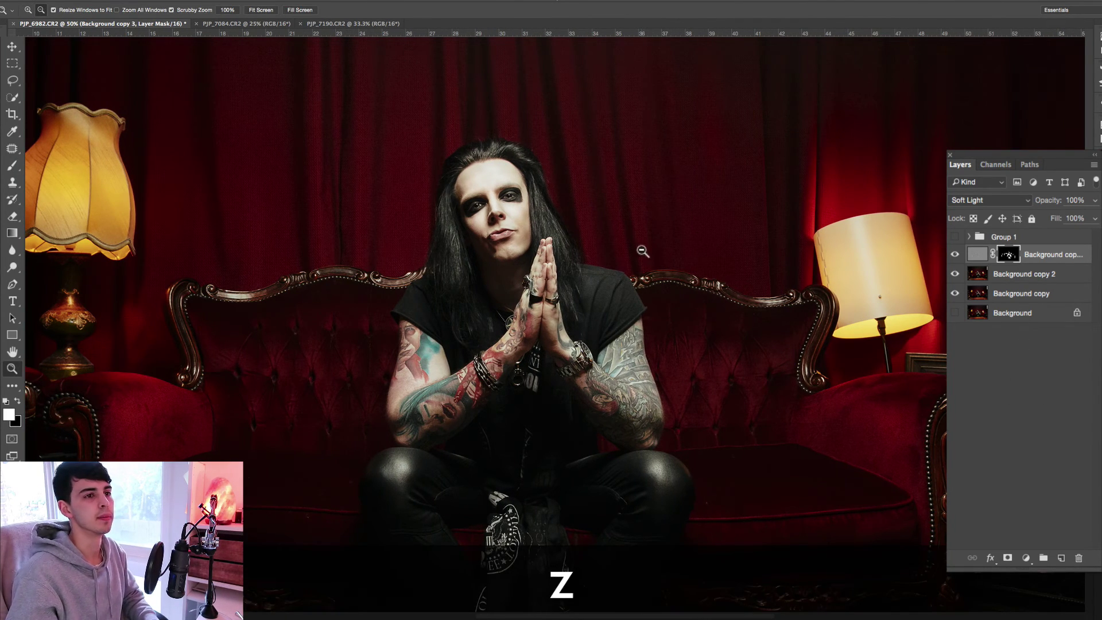
pyautogui.keyDown('alt'); pyautogui.click(643, 251); pyautogui.keyUp('alt')
pyautogui.press('z')
pyautogui.click(554, 208)
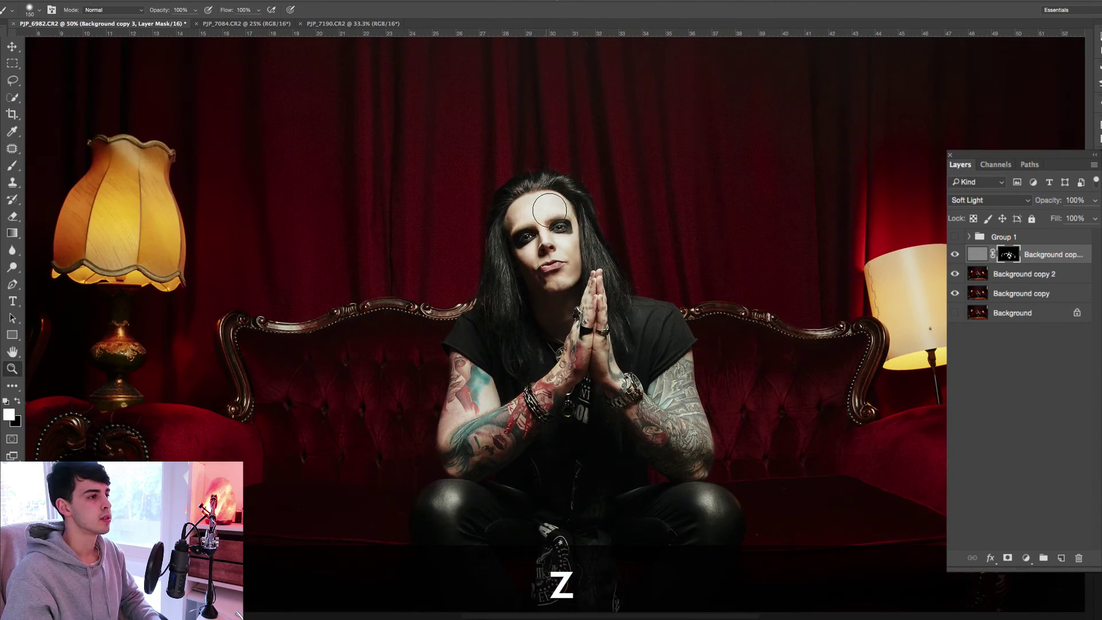
pyautogui.click(549, 210)
pyautogui.scroll(-2, 554, 267)
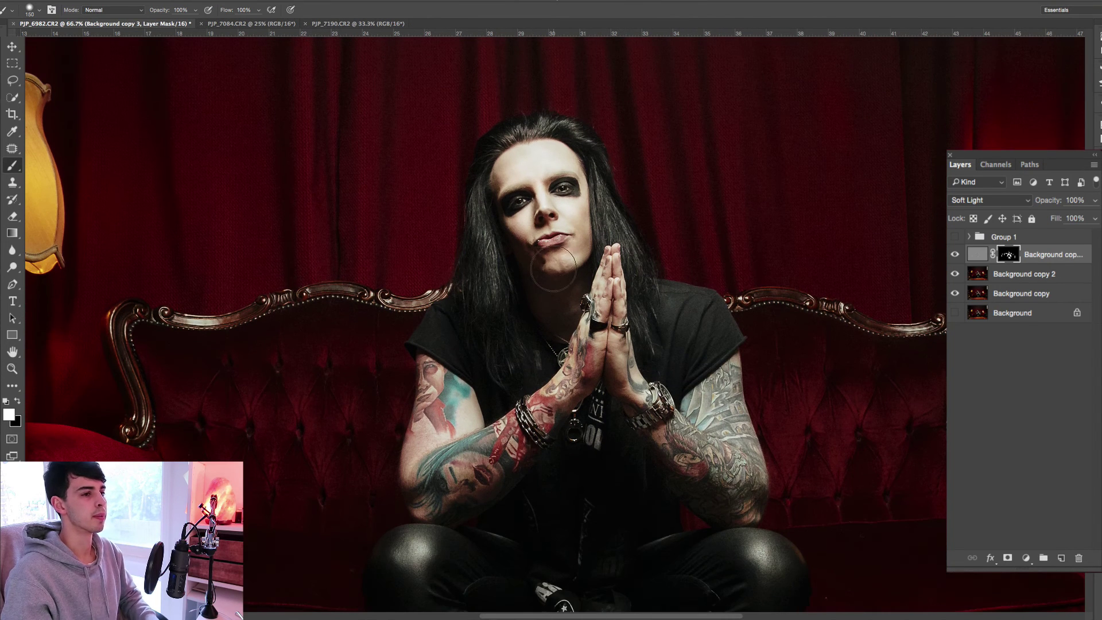
pyautogui.keyDown('alt'); pyautogui.click(954, 313); pyautogui.keyUp('alt')
pyautogui.keyDown('alt'); pyautogui.click(954, 313); pyautogui.keyUp('alt')
pyautogui.keyDown('alt'); pyautogui.click(954, 314); pyautogui.keyUp('alt')
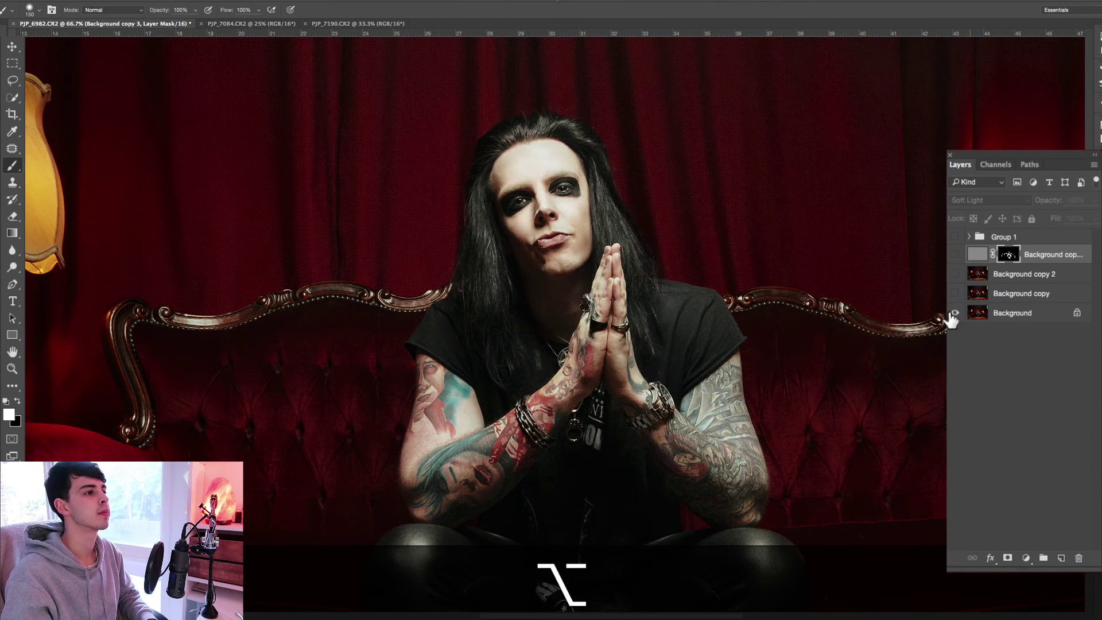
pyautogui.keyDown('alt'); pyautogui.click(954, 313); pyautogui.keyUp('alt')
pyautogui.hotkey('alt', 'z')
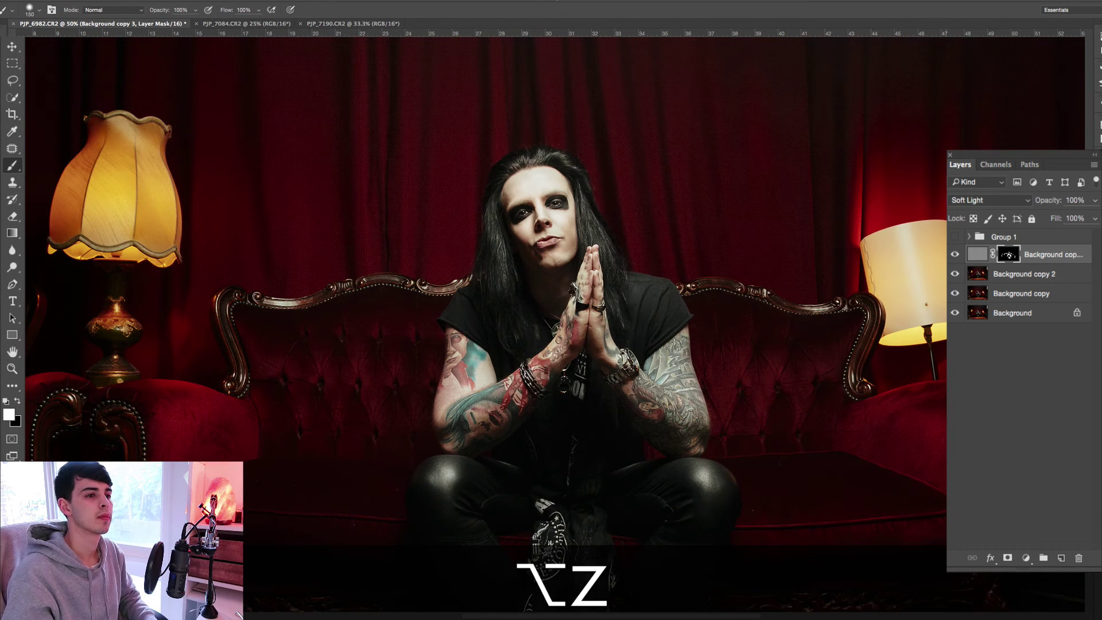
# Convert the locked Background into a regular layer and compare it alone against the full retouched stack.
pyautogui.keyDown('alt'); pyautogui.doubleClick(976, 312); pyautogui.keyUp('alt')
pyautogui.keyDown('alt'); pyautogui.click(955, 313); pyautogui.keyUp('alt')
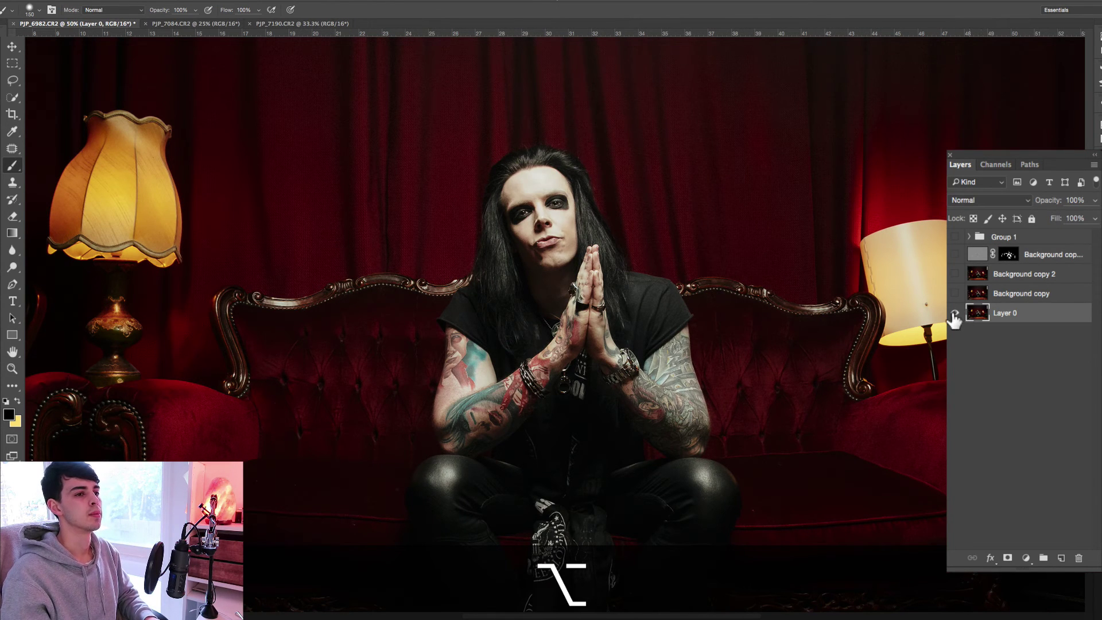
pyautogui.keyDown('alt'); pyautogui.click(954, 313); pyautogui.keyUp('alt')
pyautogui.keyDown('alt'); pyautogui.click(954, 314); pyautogui.keyUp('alt')
pyautogui.keyDown('alt'); pyautogui.click(955, 313); pyautogui.keyUp('alt')
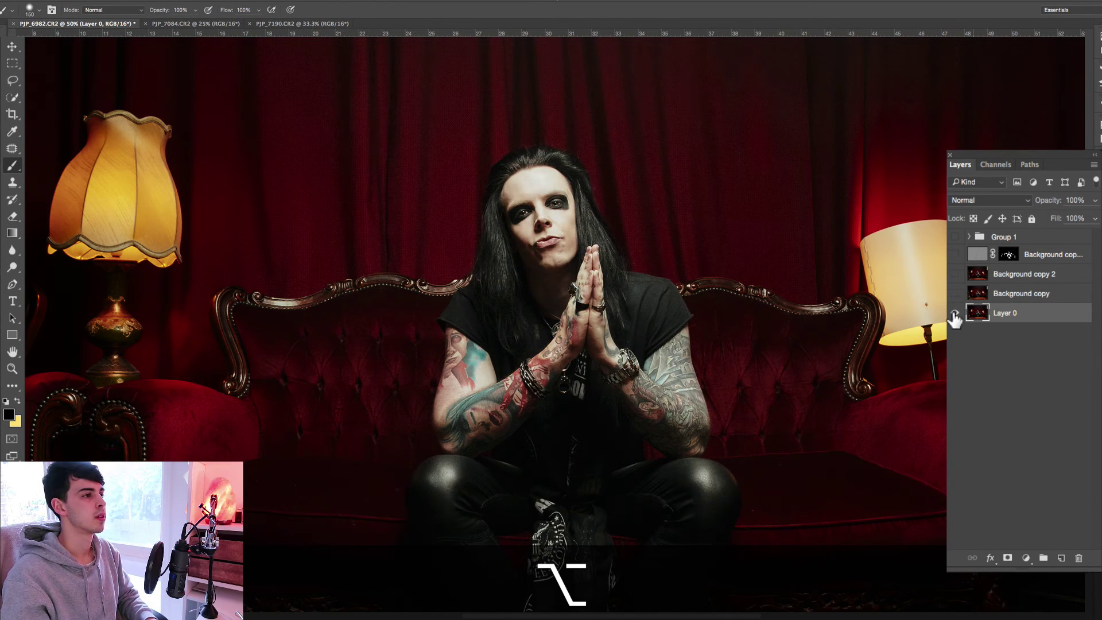
pyautogui.keyDown('alt'); pyautogui.click(954, 313); pyautogui.keyUp('alt')
# Compare the man's face, arms and hands before and after retouching at 66.7% zoom by isolating the bottom layer repeatedly.
pyautogui.press('z')
pyautogui.moveTo(517, 208); pyautogui.dragTo(684, 225)
pyautogui.scroll(-2, 673, 223)
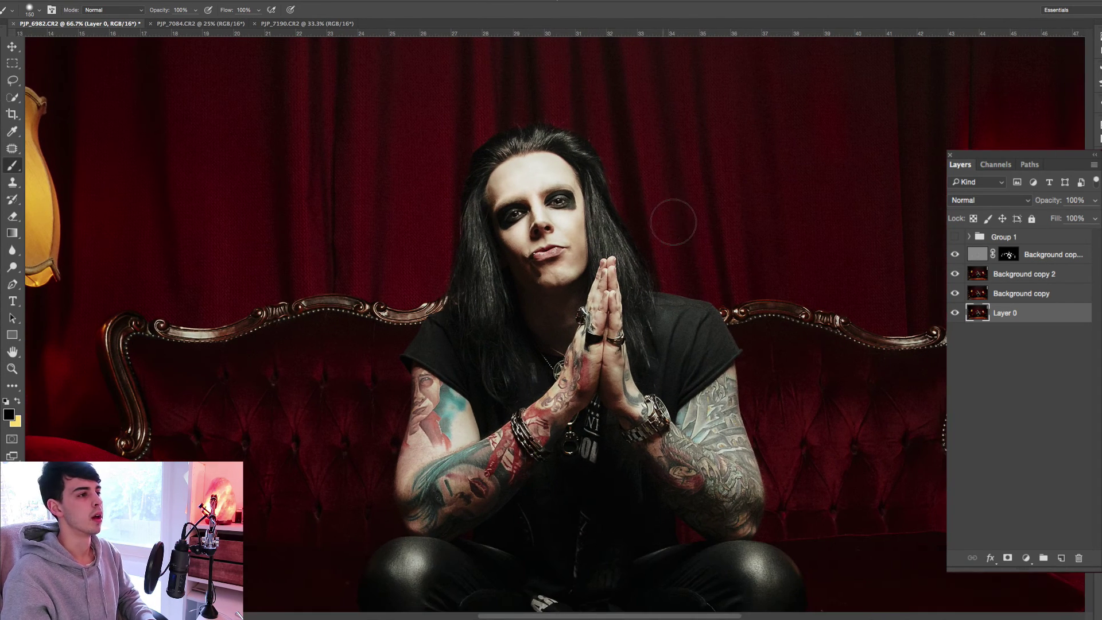
pyautogui.keyDown('alt'); pyautogui.click(954, 313); pyautogui.keyUp('alt')
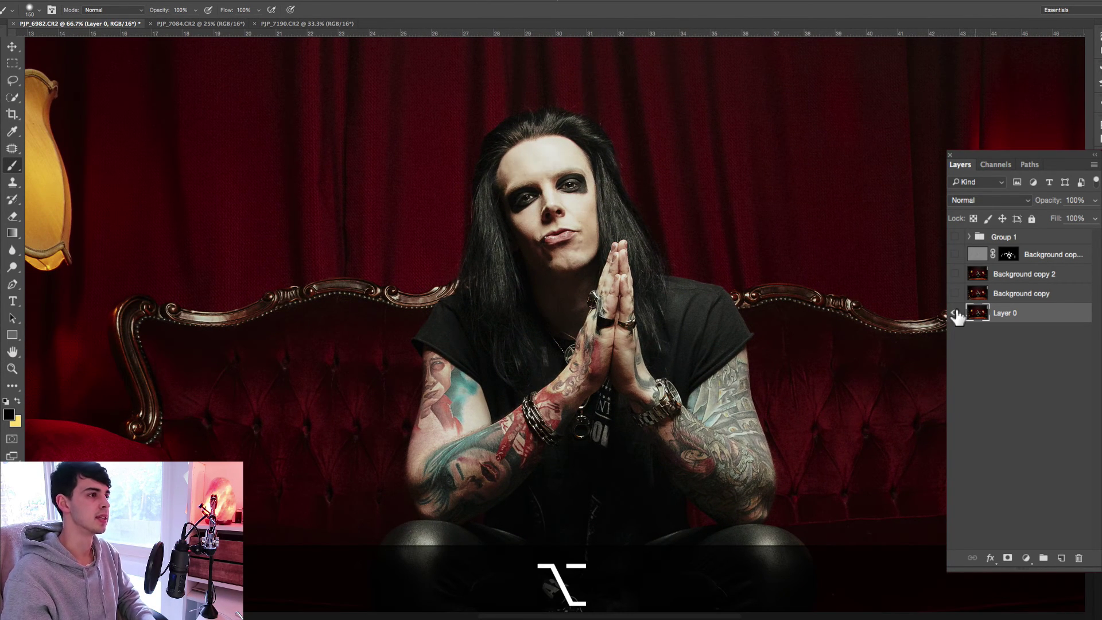
pyautogui.keyDown('alt'); pyautogui.click(955, 314); pyautogui.keyUp('alt')
pyautogui.keyDown('alt'); pyautogui.click(954, 313); pyautogui.keyUp('alt')
pyautogui.keyDown('alt'); pyautogui.click(954, 313); pyautogui.keyUp('alt')
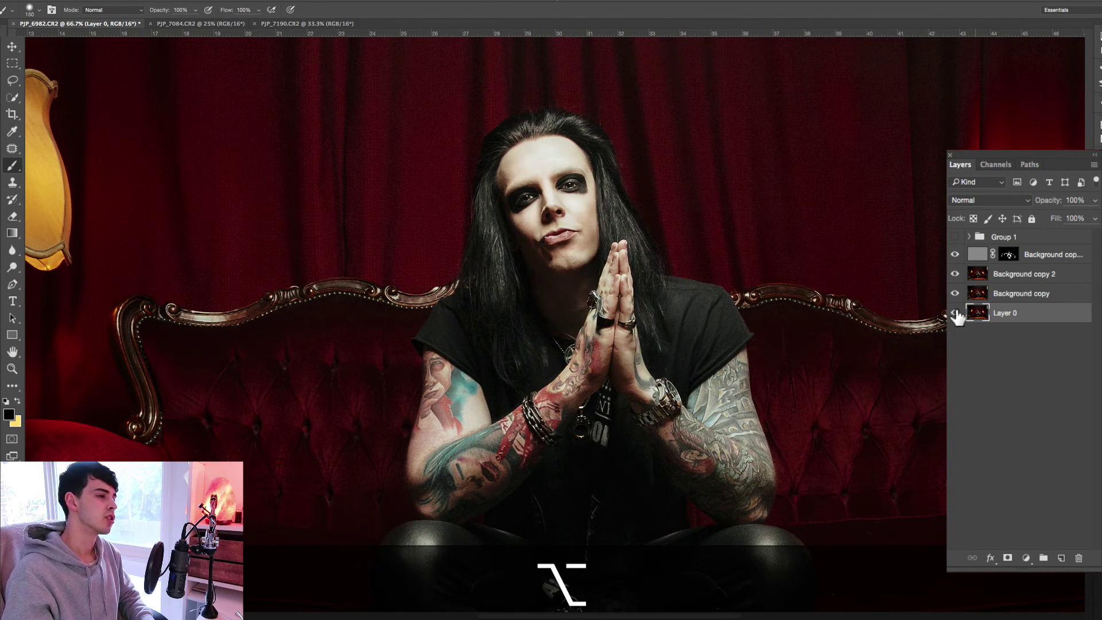
pyautogui.keyDown('alt'); pyautogui.click(955, 313); pyautogui.keyUp('alt')
pyautogui.keyDown('alt'); pyautogui.click(955, 314); pyautogui.keyUp('alt')
pyautogui.keyDown('alt'); pyautogui.click(955, 314); pyautogui.keyUp('alt')
pyautogui.keyDown('alt'); pyautogui.click(955, 314); pyautogui.keyUp('alt')
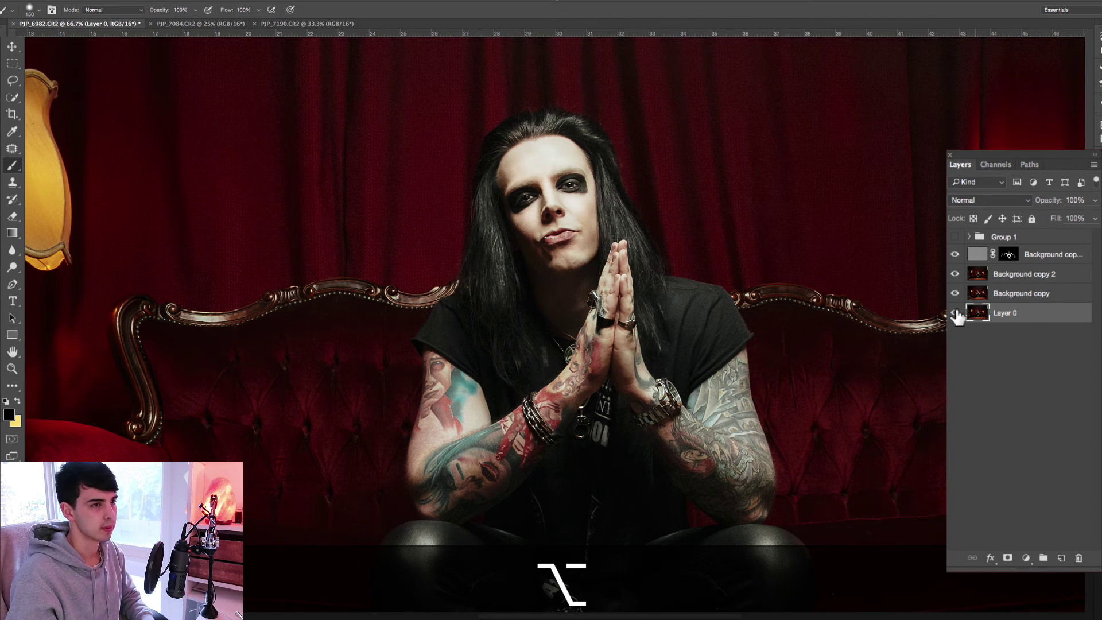
pyautogui.keyDown('alt'); pyautogui.click(954, 314); pyautogui.keyUp('alt')
pyautogui.keyDown('alt'); pyautogui.click(955, 313); pyautogui.keyUp('alt')
pyautogui.keyDown('alt'); pyautogui.click(955, 313); pyautogui.keyUp('alt')
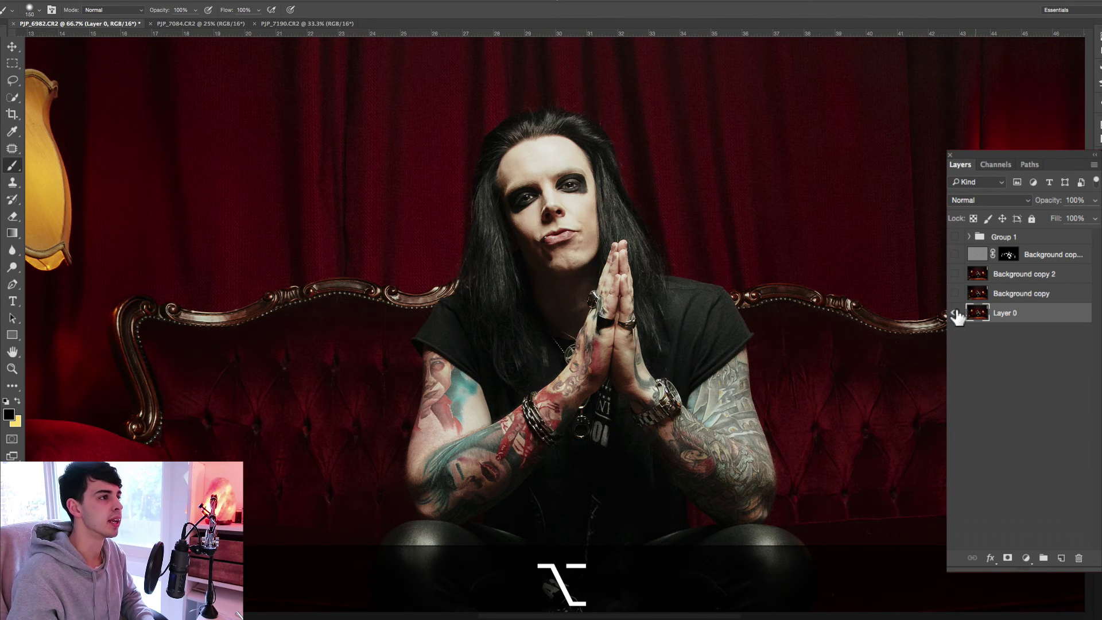
pyautogui.keyDown('alt'); pyautogui.click(955, 313); pyautogui.keyUp('alt')
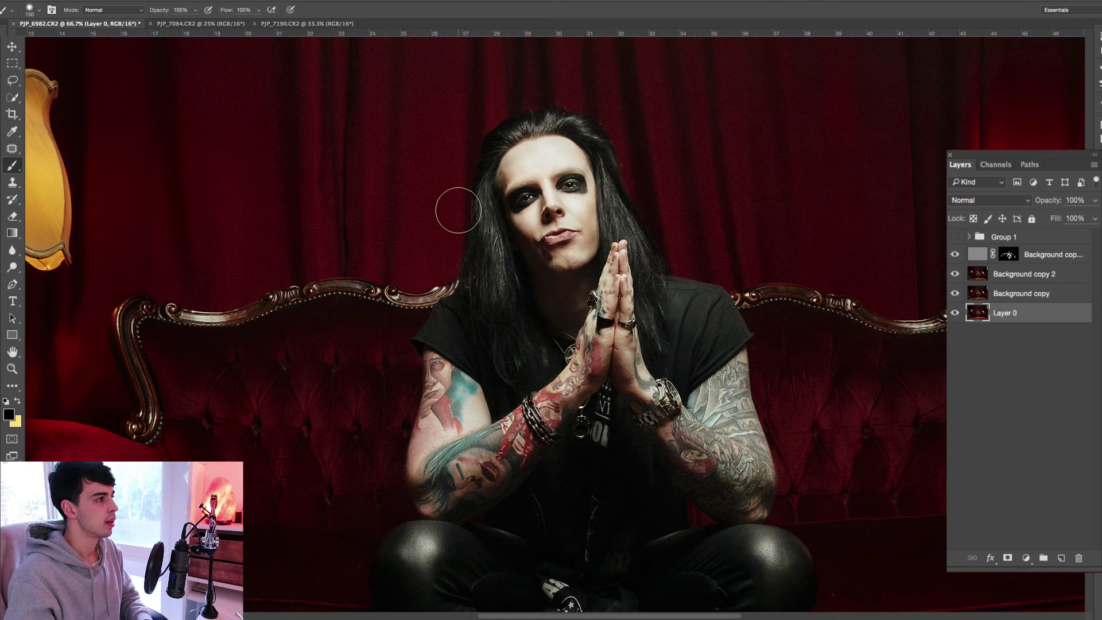
# Examine the face, hair and hands at 100% zoom, switching between the original layer alone and all retouching layers.
pyautogui.press('z')
pyautogui.click(534, 187)
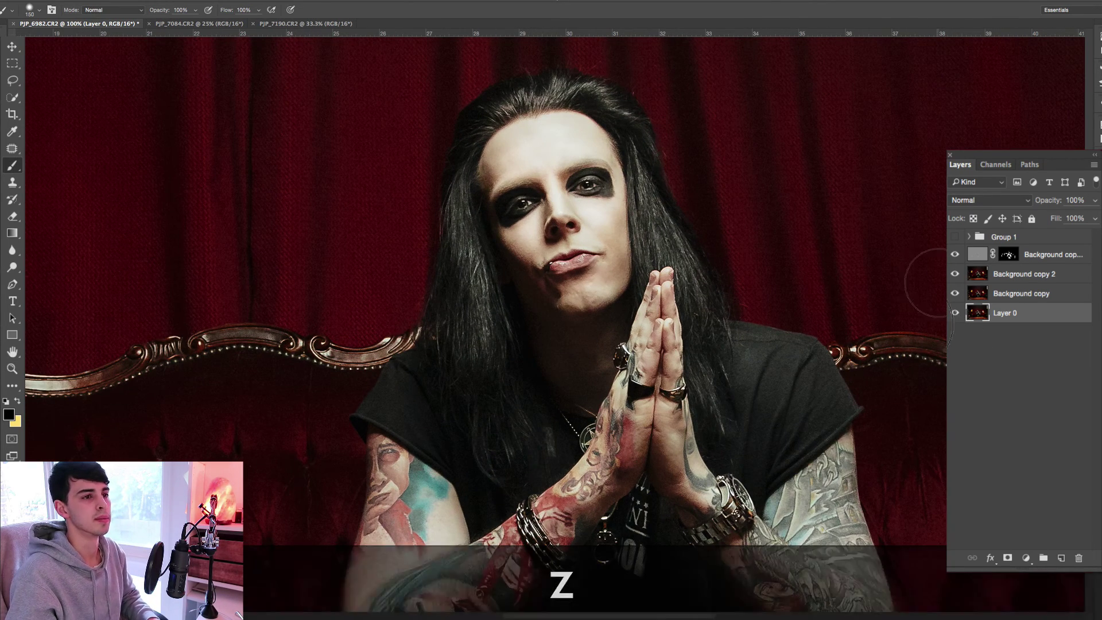
pyautogui.keyDown('alt'); pyautogui.click(955, 314); pyautogui.keyUp('alt')
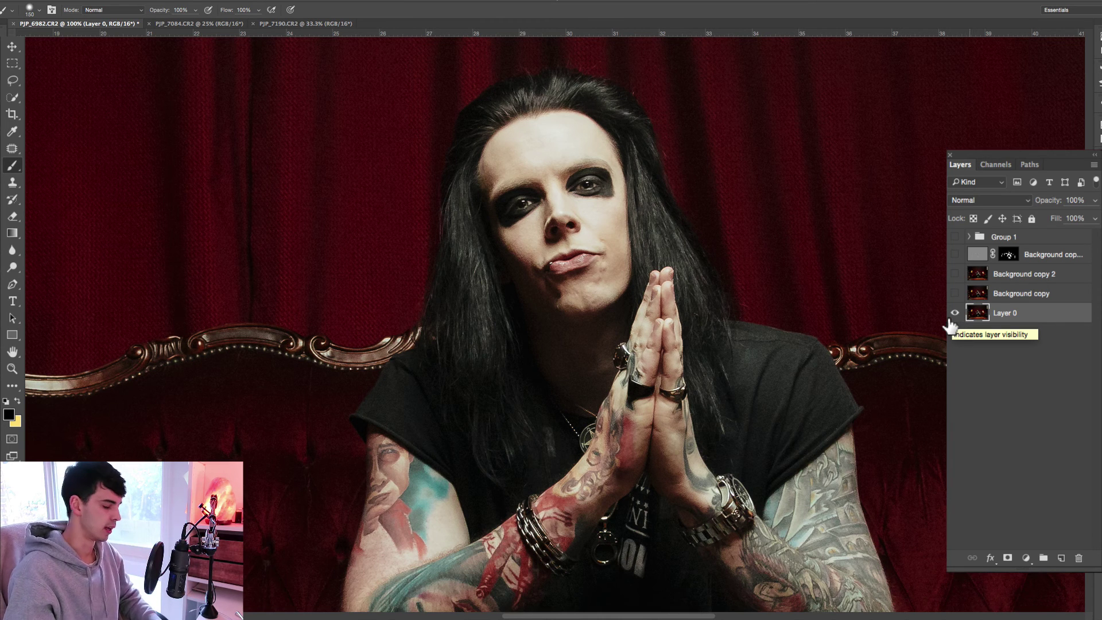
pyautogui.keyDown('alt'); pyautogui.click(955, 314); pyautogui.keyUp('alt')
pyautogui.keyDown('alt'); pyautogui.click(955, 314); pyautogui.keyUp('alt')
pyautogui.keyDown('alt'); pyautogui.click(955, 314); pyautogui.keyUp('alt')
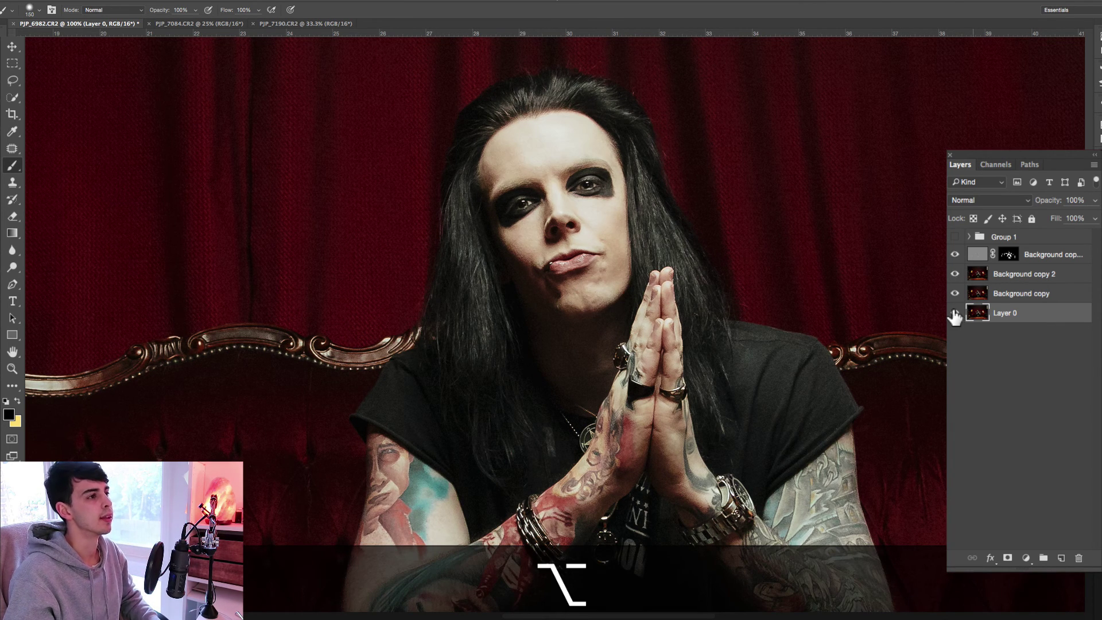
pyautogui.keyDown('alt'); pyautogui.click(955, 314); pyautogui.keyUp('alt')
pyautogui.keyDown('alt'); pyautogui.click(955, 314); pyautogui.keyUp('alt')
pyautogui.keyDown('alt'); pyautogui.click(955, 314); pyautogui.keyUp('alt')
pyautogui.keyDown('alt'); pyautogui.click(955, 314); pyautogui.keyUp('alt')
pyautogui.keyDown('alt'); pyautogui.click(955, 314); pyautogui.keyUp('alt')
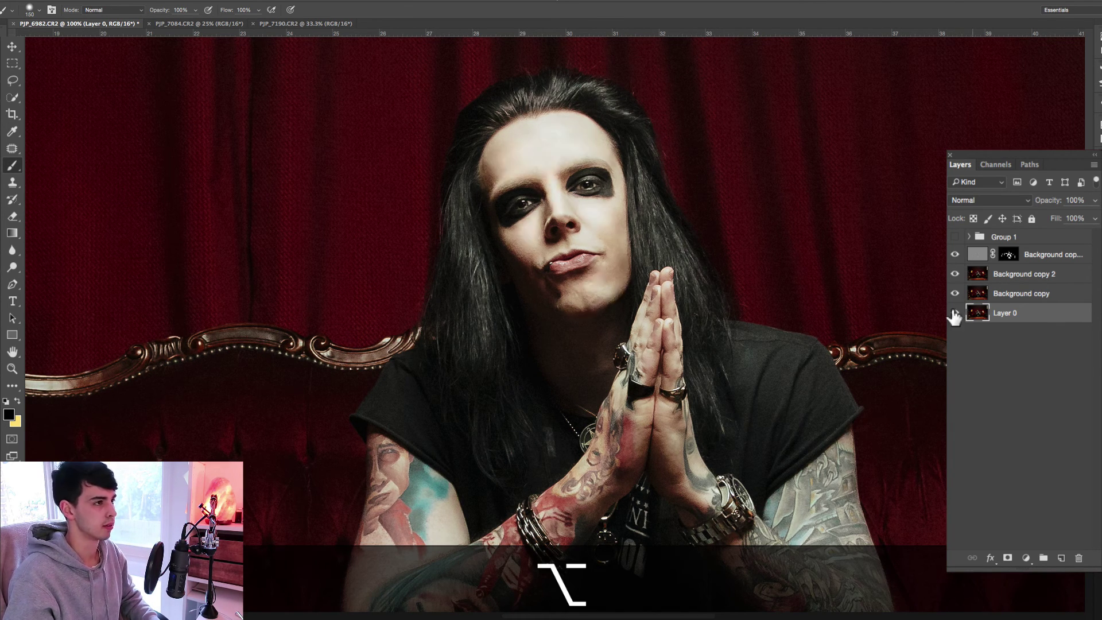
pyautogui.keyDown('alt'); pyautogui.click(955, 314); pyautogui.keyUp('alt')
pyautogui.keyDown('alt'); pyautogui.click(955, 313); pyautogui.keyUp('alt')
pyautogui.keyDown('alt'); pyautogui.click(955, 314); pyautogui.keyUp('alt')
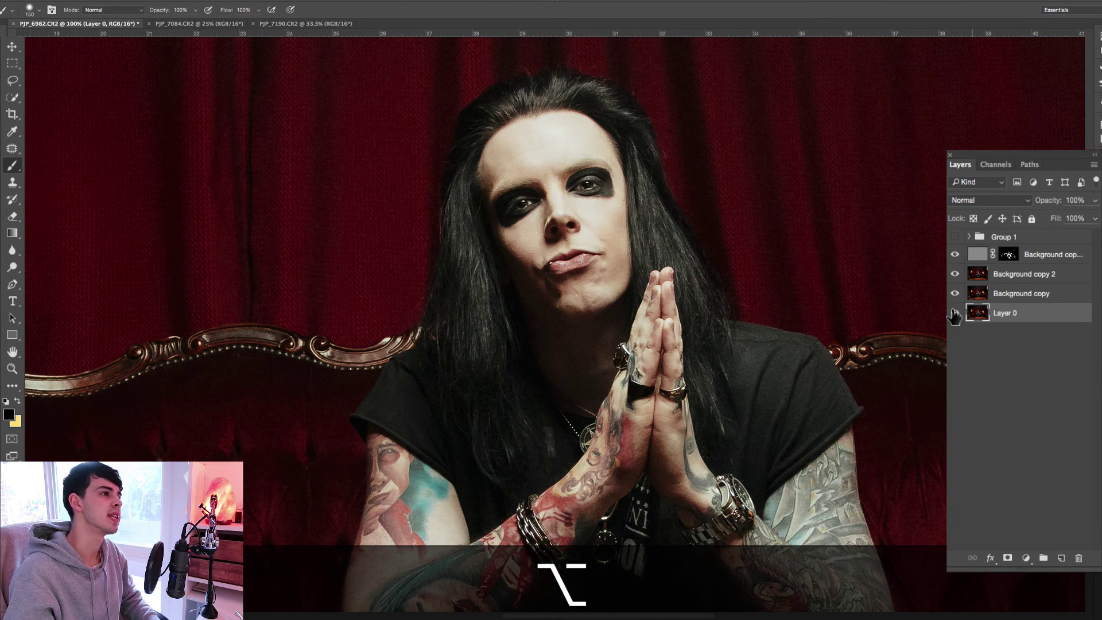
pyautogui.keyDown('alt'); pyautogui.click(955, 314); pyautogui.keyUp('alt')
pyautogui.keyDown('alt'); pyautogui.click(955, 314); pyautogui.keyUp('alt')
pyautogui.keyDown('alt'); pyautogui.click(955, 314); pyautogui.keyUp('alt')
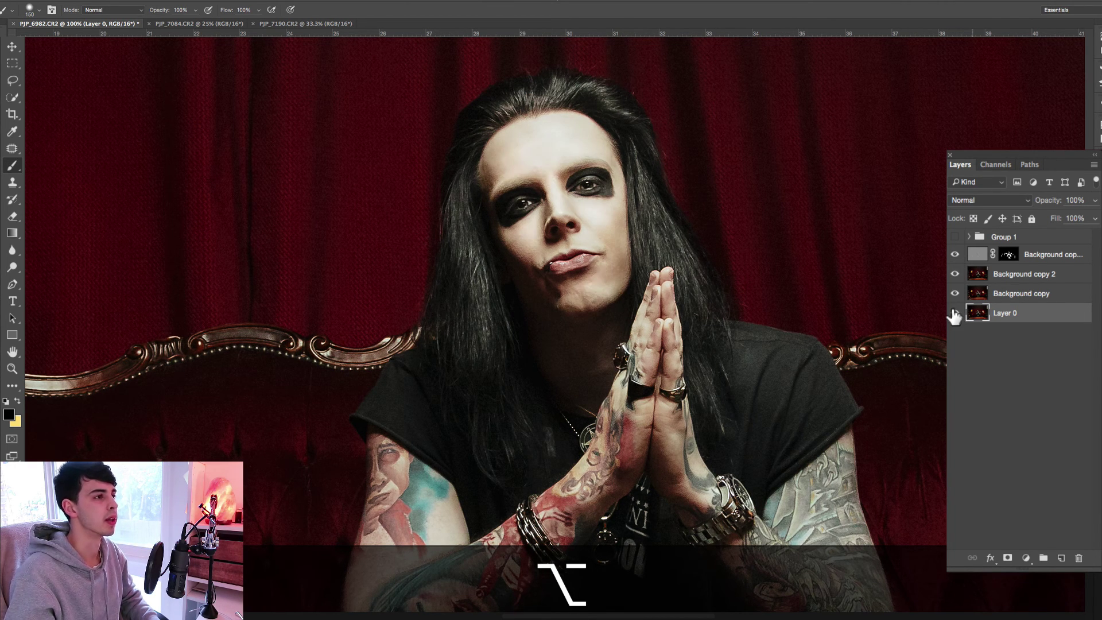
# Review the entire retouched photo at 25% zoom.
pyautogui.hotkey('alt', 'z')
pyautogui.keyDown('alt'); pyautogui.click(537, 193); pyautogui.keyUp('alt')
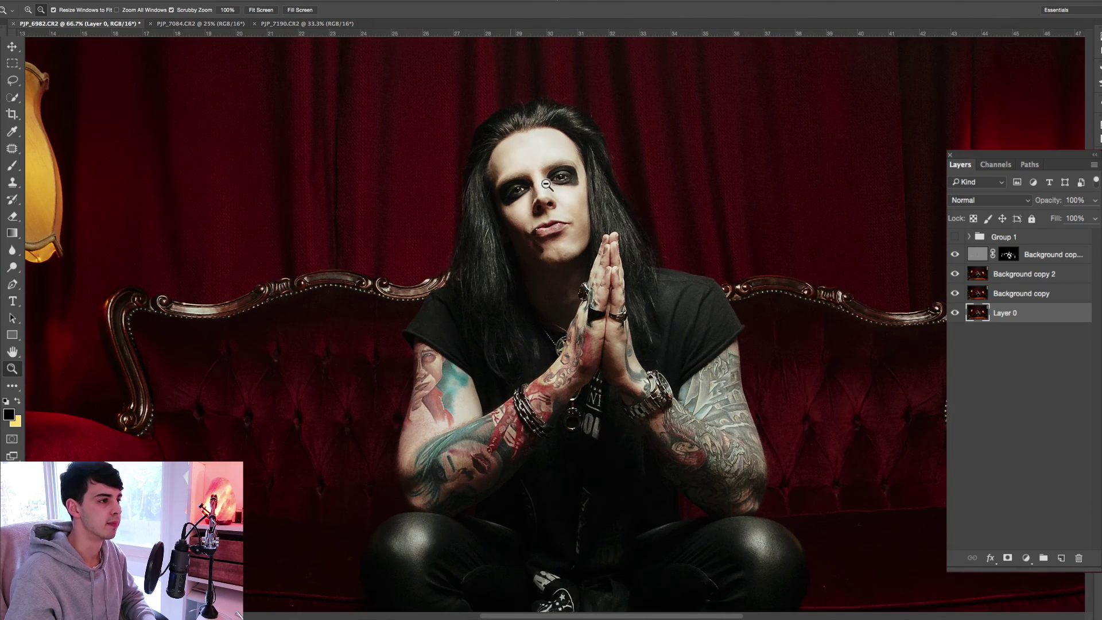
pyautogui.keyDown('alt'); pyautogui.click(545, 191); pyautogui.keyUp('alt')
pyautogui.keyDown('alt'); pyautogui.click(550, 190); pyautogui.keyUp('alt')
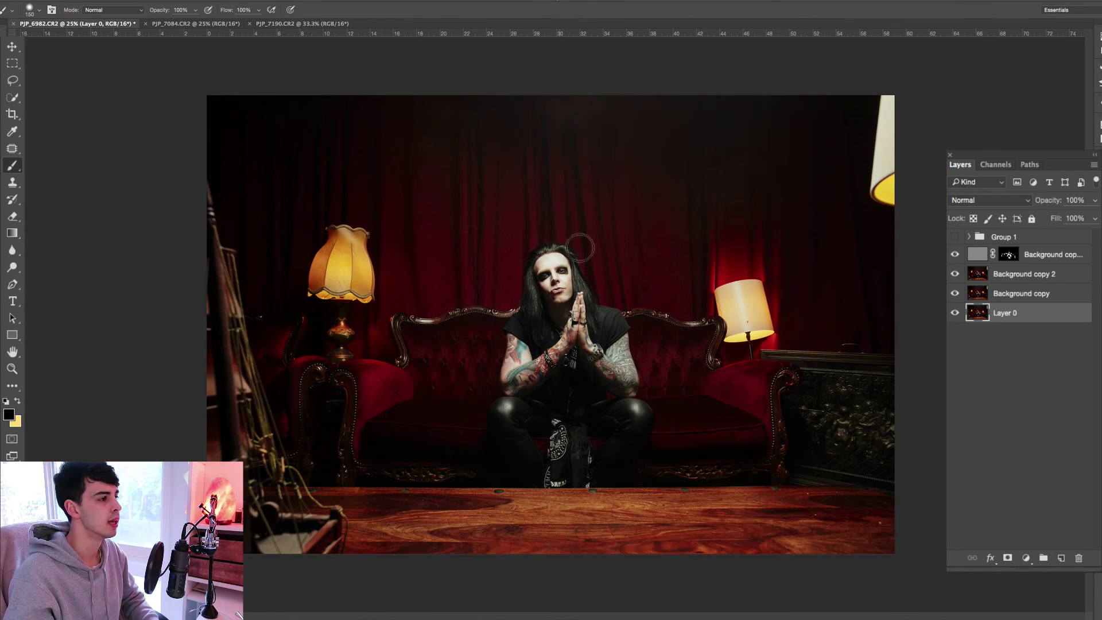
pyautogui.press('b')
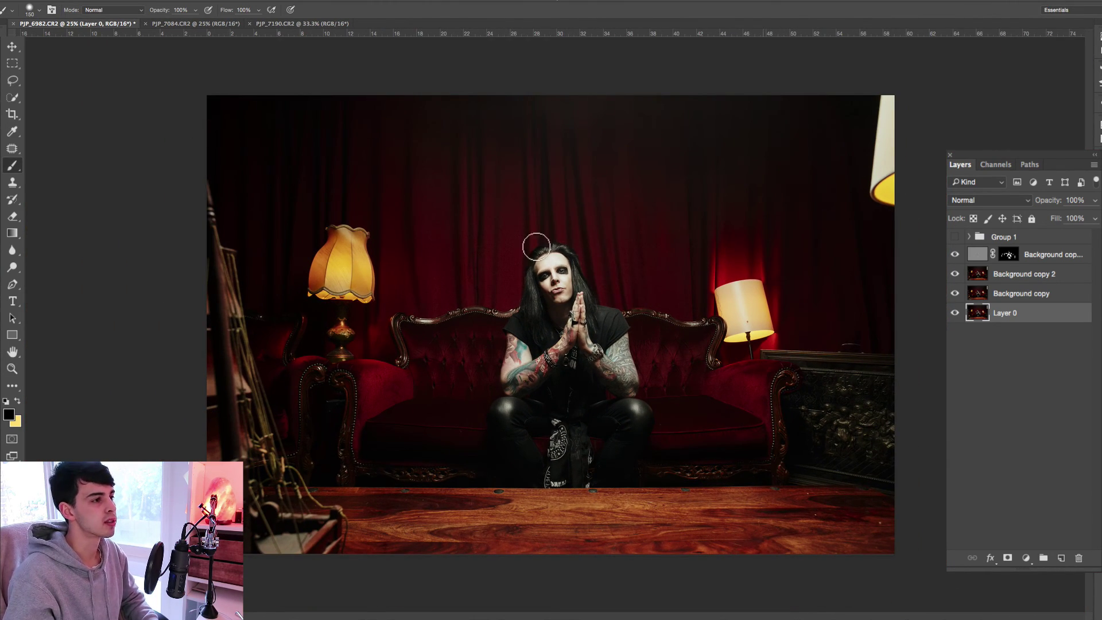
pyautogui.press('alt')
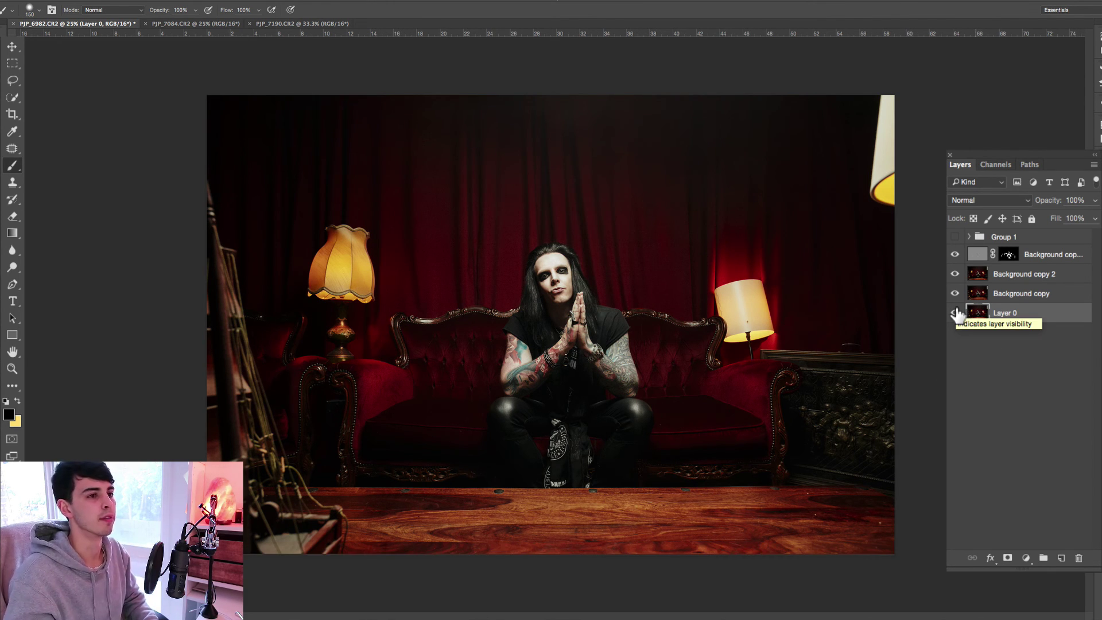
pyautogui.press('alt')
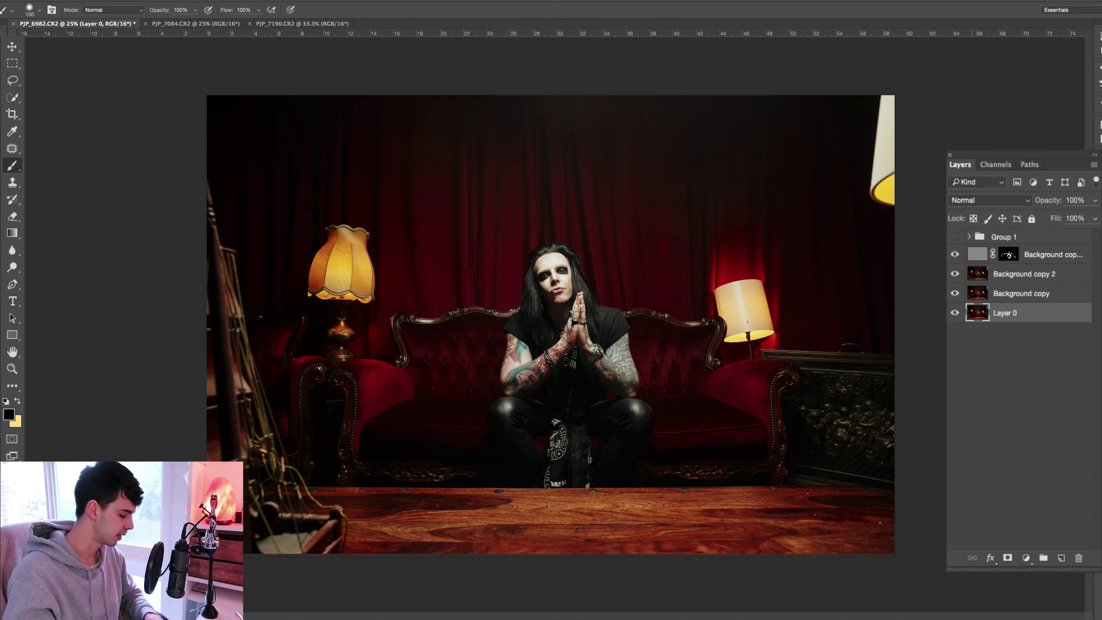
# Compare the seated man and the sofa before and after retouching at 50% zoom by showing only the original layer.
pyautogui.press('z')
pyautogui.click(522, 248)
pyautogui.press('z')
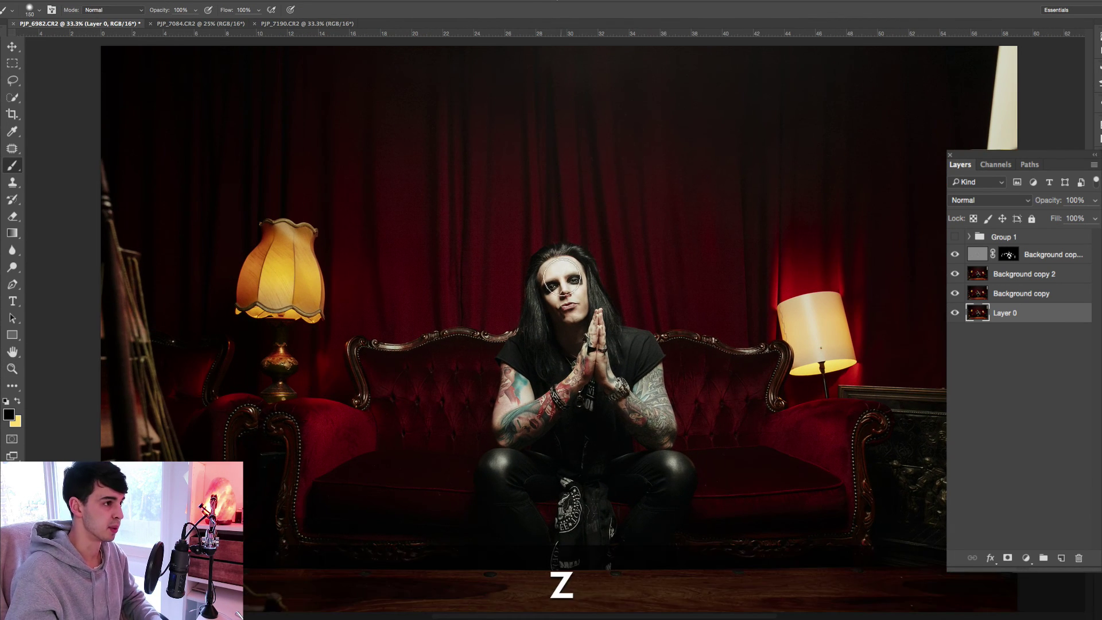
pyautogui.click(558, 234)
pyautogui.scroll(-2, 661, 292)
pyautogui.press('alt')
pyautogui.keyDown('alt'); pyautogui.click(954, 312); pyautogui.keyUp('alt')
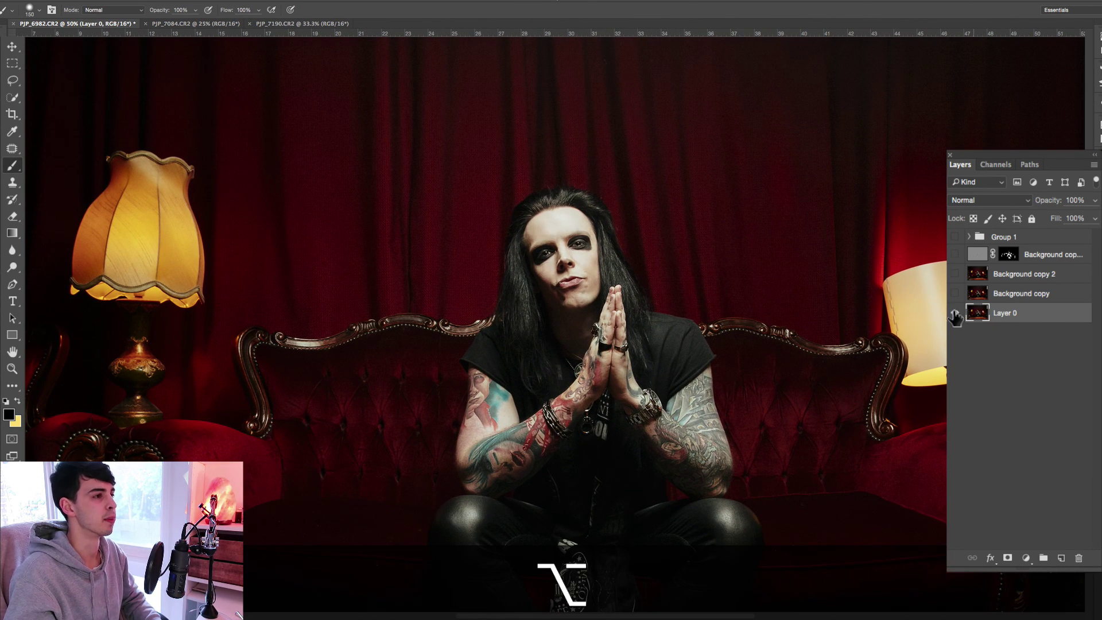
pyautogui.keyDown('alt'); pyautogui.click(955, 312); pyautogui.keyUp('alt')
pyautogui.keyDown('alt'); pyautogui.click(955, 313); pyautogui.keyUp('alt')
pyautogui.keyDown('alt'); pyautogui.click(954, 313); pyautogui.keyUp('alt')
pyautogui.keyDown('alt'); pyautogui.click(955, 314); pyautogui.keyUp('alt')
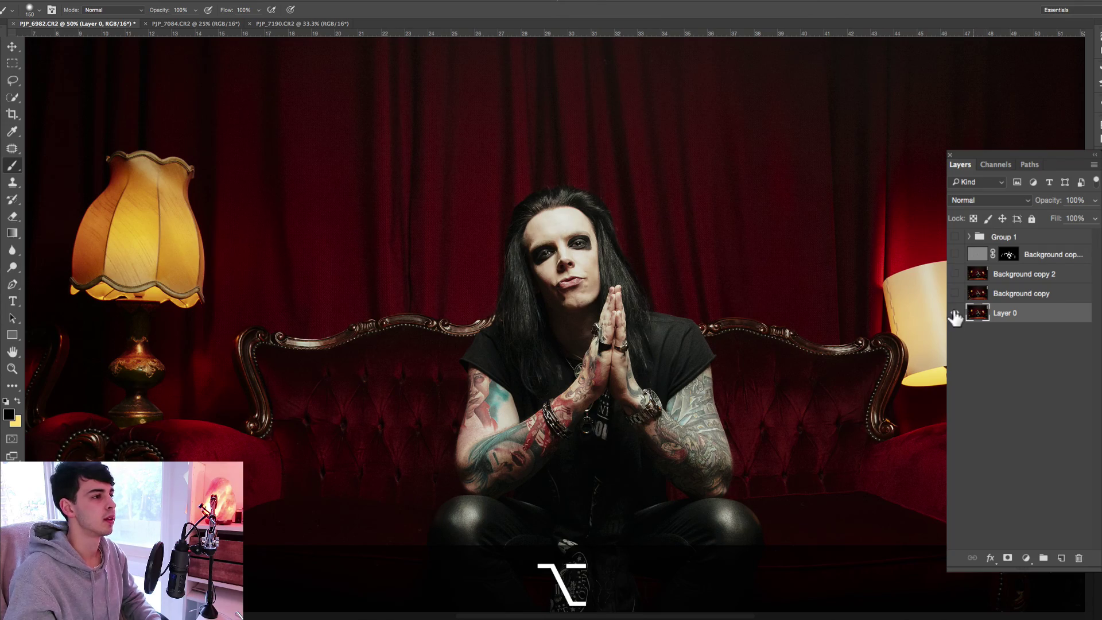
pyautogui.keyDown('alt'); pyautogui.click(956, 314); pyautogui.keyUp('alt')
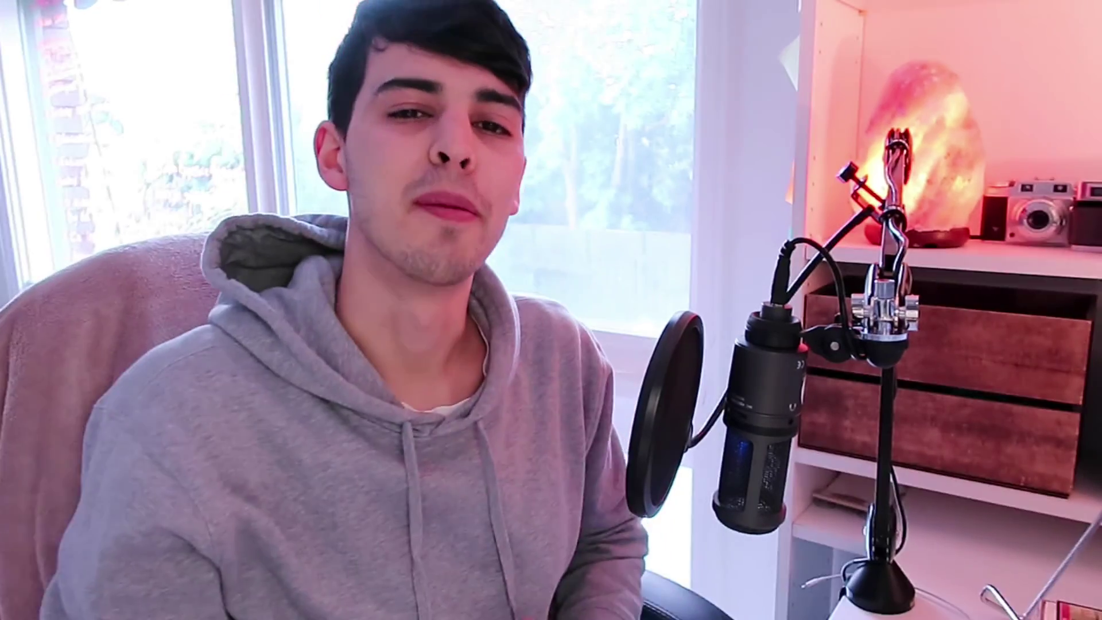